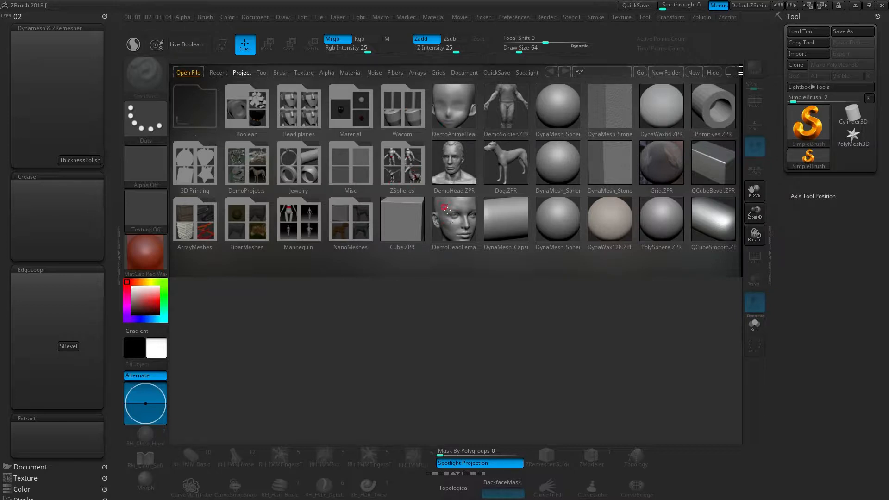
Open the DemoHeadFemale project and turn the head to face straight forward.
{"action": "left_click", "coordinate": [457, 219]}
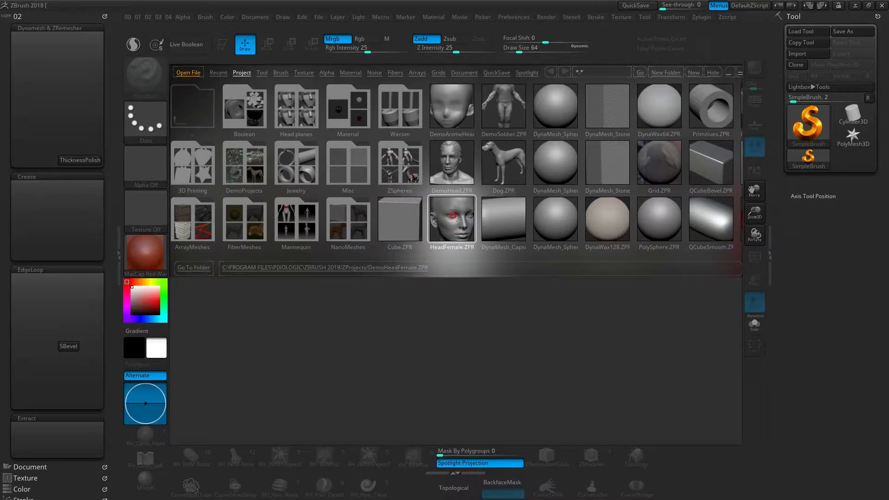
{"action": "left_click", "coordinate": [457, 219]}
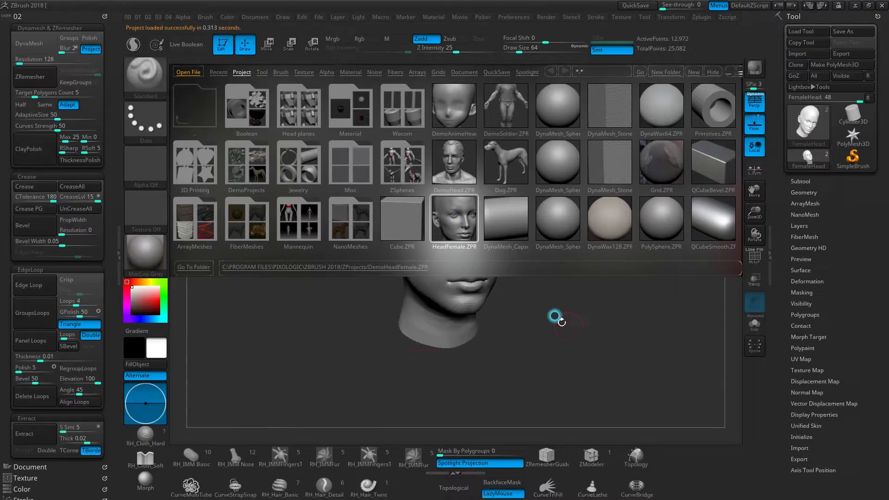
{"action": "mouse_move", "coordinate": [540, 236]}
{"action": "left_mouse_down", "text": "alt"}
{"action": "mouse_move", "coordinate": [563, 259]}
{"action": "mouse_move", "coordinate": [551, 288]}
{"action": "left_mouse_up", "text": "alt"}
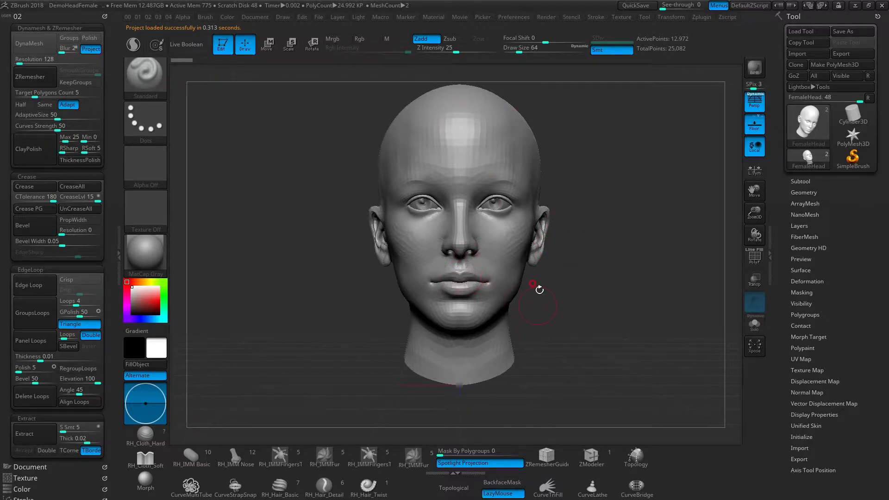
{"action": "left_click_drag", "start_coordinate": [552, 289], "coordinate": [570, 294]}
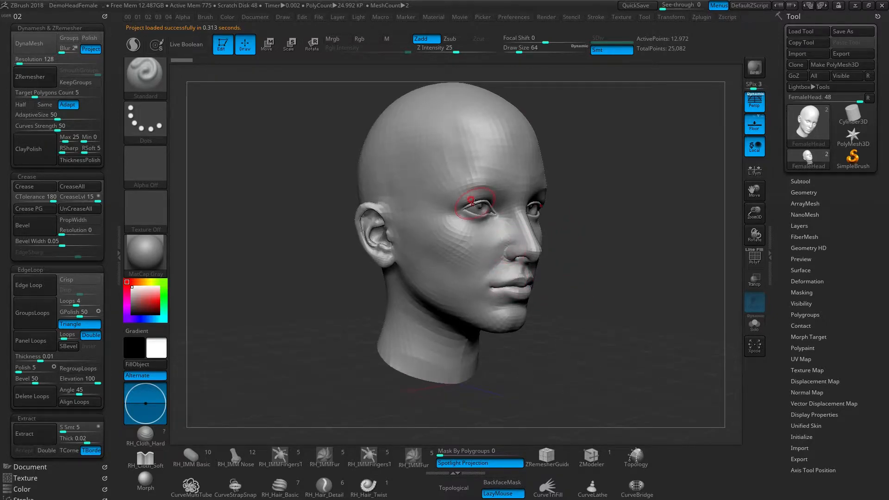
{"action": "left_click_drag", "start_coordinate": [566, 285], "coordinate": [552, 305], "text": "shift"}
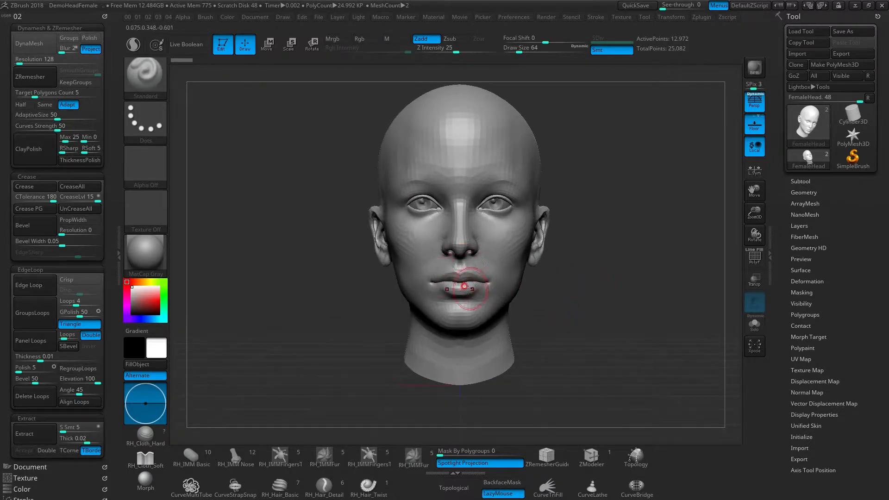
Switch to the Move brush and set its draw size to 231.
{"action": "key", "text": "b"}
{"action": "key", "text": "m"}
{"action": "key", "text": "v"}
{"action": "key", "text": "s"}
{"action": "left_click_drag", "start_coordinate": [463, 290], "coordinate": [477, 295]}
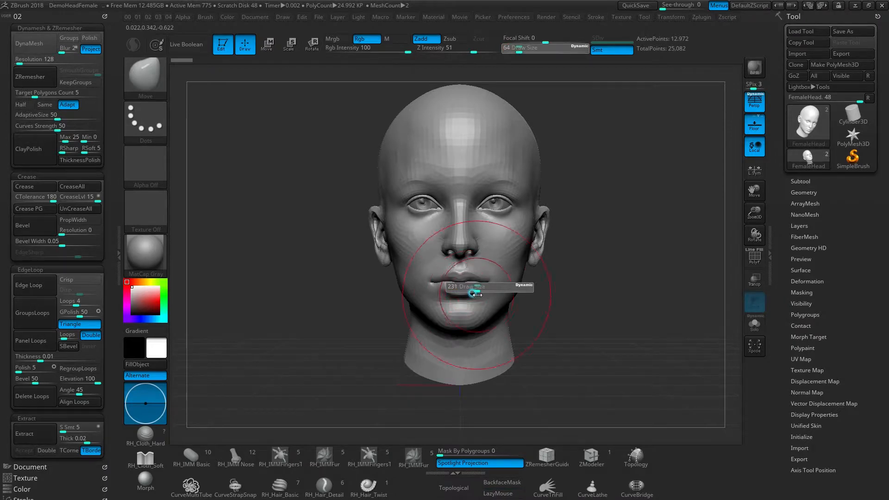
{"action": "right_click_drag", "start_coordinate": [434, 291], "coordinate": [405, 232], "text": "ctrl"}
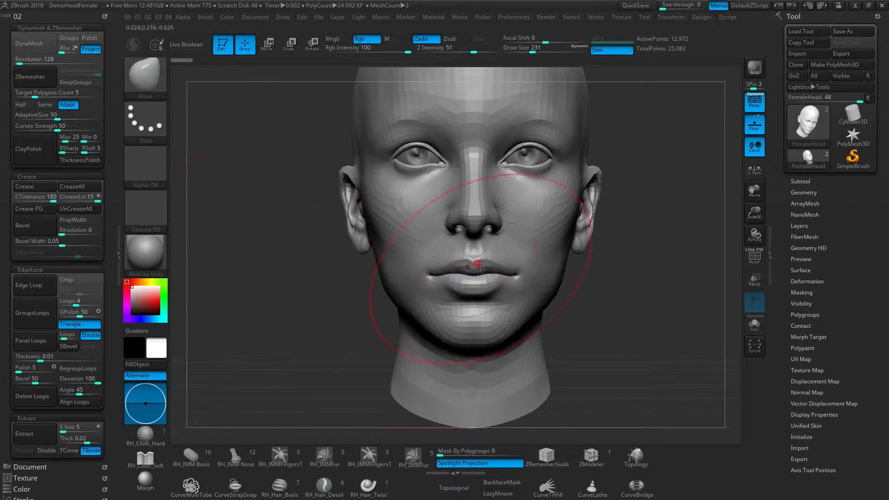
Try pulling the mouth area with the Move brush and undo the stroke.
{"action": "mouse_move", "coordinate": [477, 278]}
{"action": "left_mouse_down"}
{"action": "mouse_move", "coordinate": [442, 234]}
{"action": "mouse_move", "coordinate": [442, 243]}
{"action": "mouse_move", "coordinate": [447, 220]}
{"action": "left_mouse_up"}
{"action": "key", "text": "ctrl+z"}
Turn off perspective distortion for the view of the head.
{"action": "left_click_drag", "start_coordinate": [571, 278], "coordinate": [612, 294]}
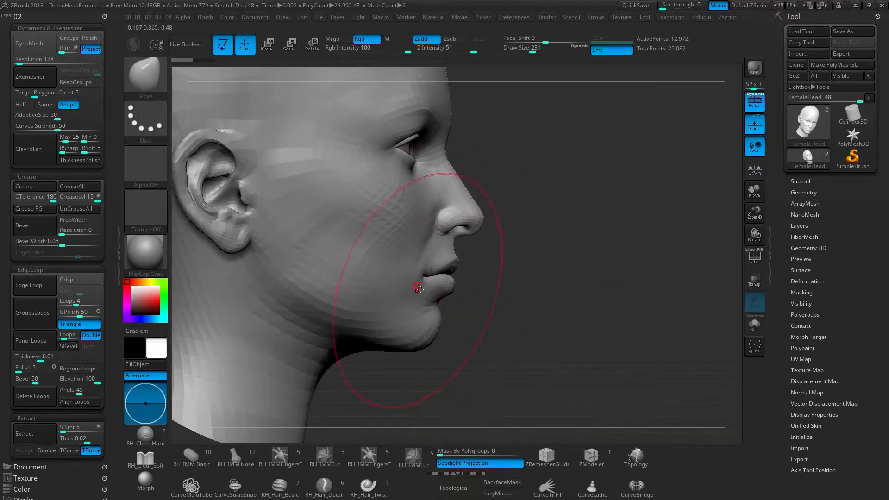
{"action": "left_click_drag", "start_coordinate": [476, 270], "coordinate": [512, 268], "text": "alt"}
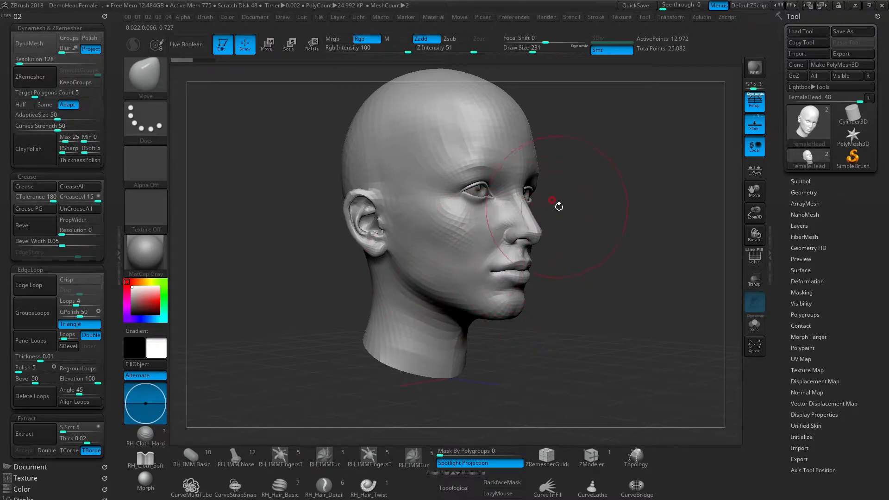
{"action": "left_click_drag", "start_coordinate": [553, 243], "coordinate": [502, 229]}
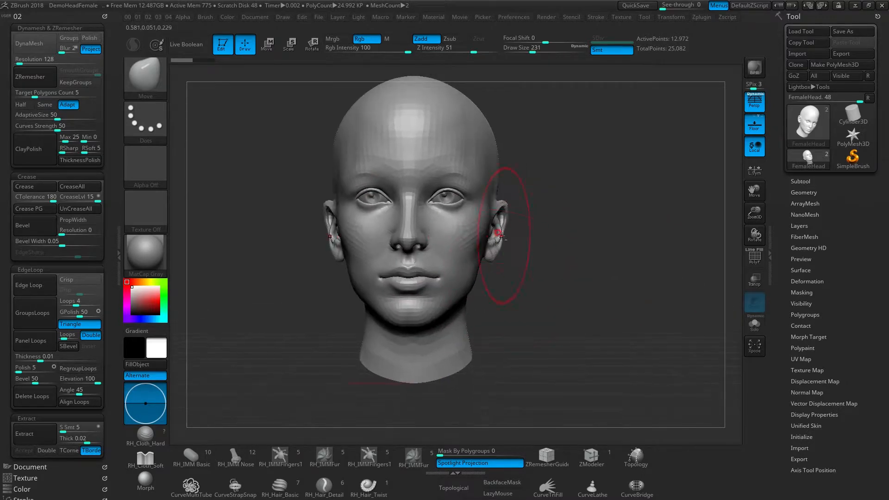
{"action": "left_click", "coordinate": [754, 100]}
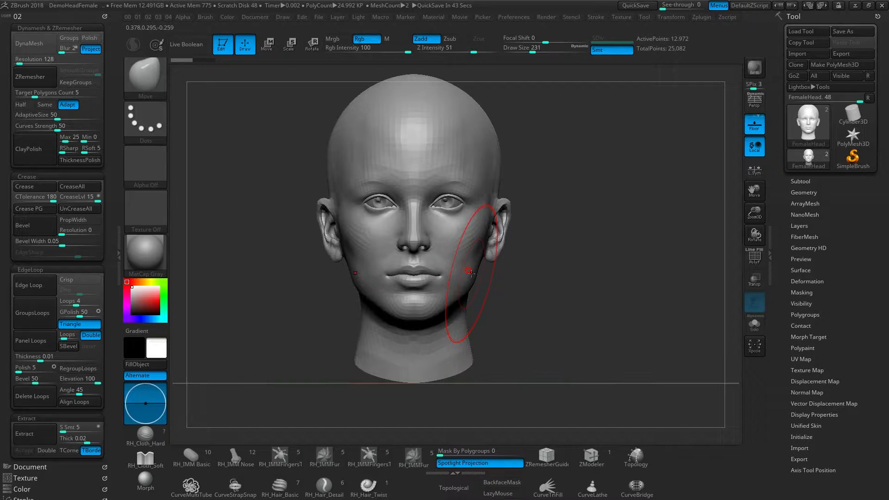
Paint a freehand mask on the jaw and neck in profile view, and clear it.
{"action": "mouse_move", "coordinate": [530, 185]}
{"action": "left_mouse_down"}
{"action": "mouse_move", "coordinate": [548, 188]}
{"action": "mouse_move", "coordinate": [540, 170]}
{"action": "mouse_move", "coordinate": [538, 196]}
{"action": "left_mouse_up"}
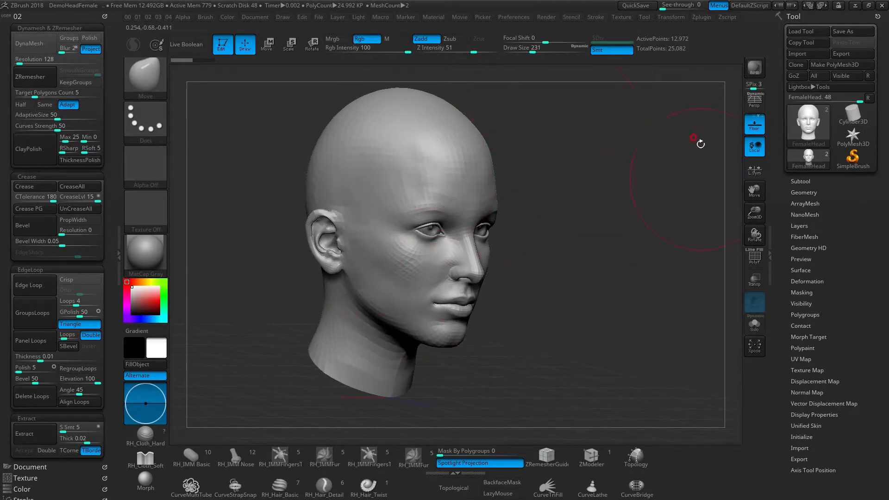
{"action": "mouse_move", "coordinate": [516, 230]}
{"action": "left_mouse_down"}
{"action": "mouse_move", "coordinate": [553, 239]}
{"action": "mouse_move", "coordinate": [526, 213]}
{"action": "left_mouse_up"}
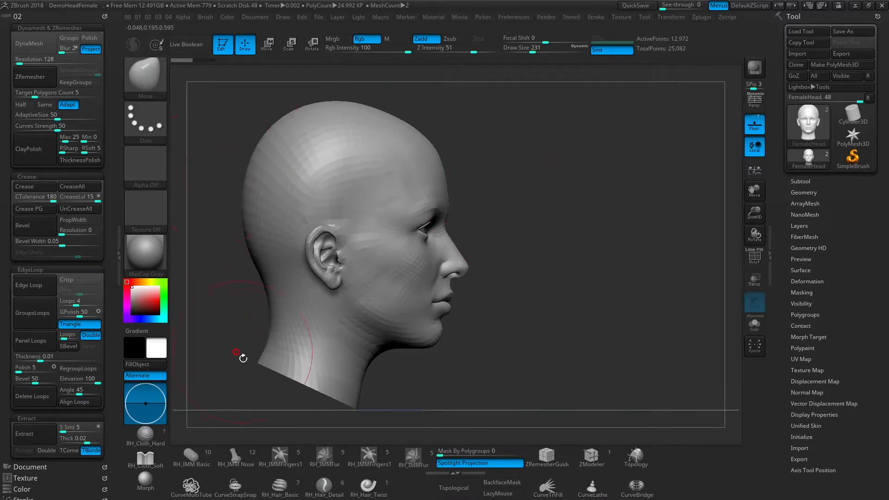
{"action": "left_click_drag", "start_coordinate": [553, 257], "coordinate": [373, 254]}
{"action": "left_click_drag", "start_coordinate": [553, 252], "coordinate": [490, 234]}
{"action": "left_click_drag", "start_coordinate": [463, 298], "coordinate": [482, 294]}
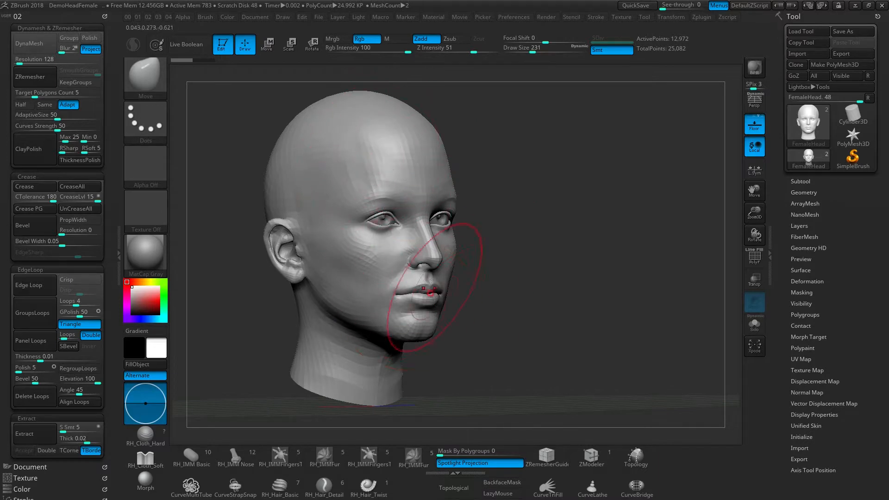
{"action": "mouse_move", "coordinate": [451, 335]}
{"action": "left_mouse_down"}
{"action": "mouse_move", "coordinate": [505, 300]}
{"action": "mouse_move", "coordinate": [508, 281]}
{"action": "left_mouse_up"}
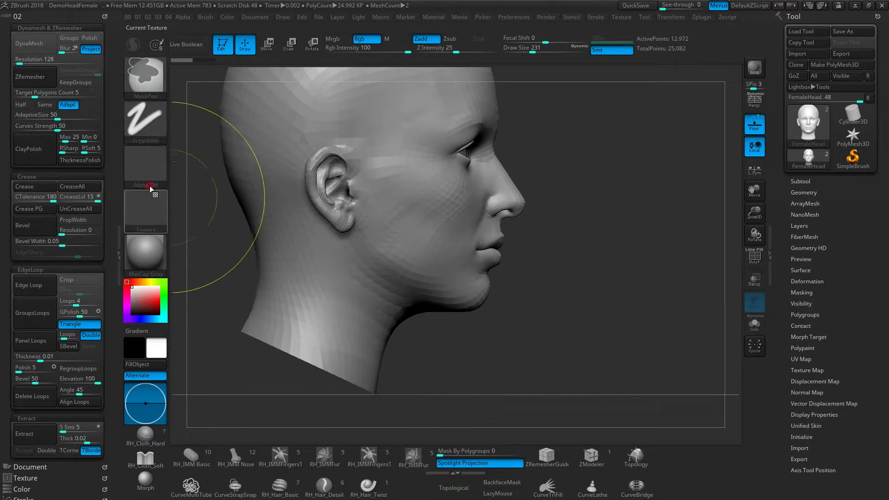
{"action": "mouse_move", "coordinate": [427, 242]}
{"action": "left_mouse_down", "text": "ctrl"}
{"action": "mouse_move", "coordinate": [397, 256]}
{"action": "mouse_move", "coordinate": [464, 263]}
{"action": "mouse_move", "coordinate": [289, 284]}
{"action": "mouse_move", "coordinate": [348, 330]}
{"action": "left_mouse_up", "text": "ctrl"}
{"action": "left_click_drag", "start_coordinate": [674, 257], "coordinate": [651, 273], "text": "ctrl"}
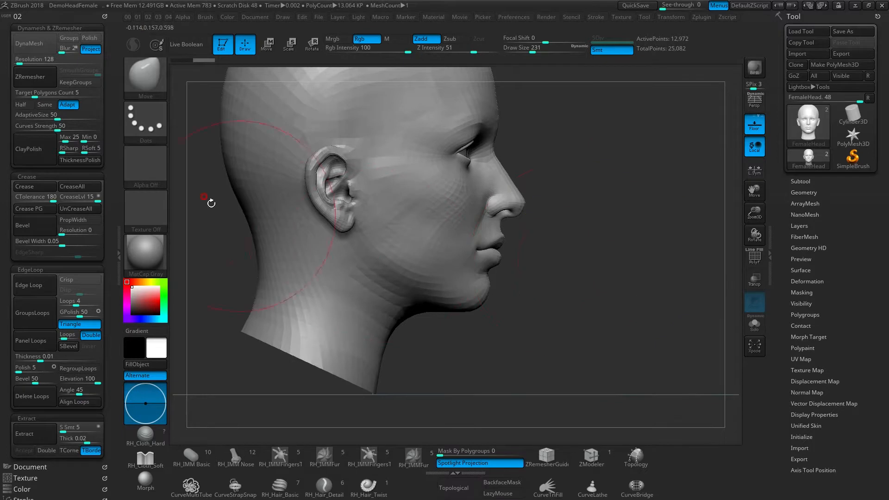
Set the MaskPen stroke to Lasso and mask the lower face and neck from the mouth line down in profile.
{"action": "left_click", "coordinate": [144, 126], "text": "ctrl"}
{"action": "left_click", "coordinate": [306, 157], "text": "ctrl"}
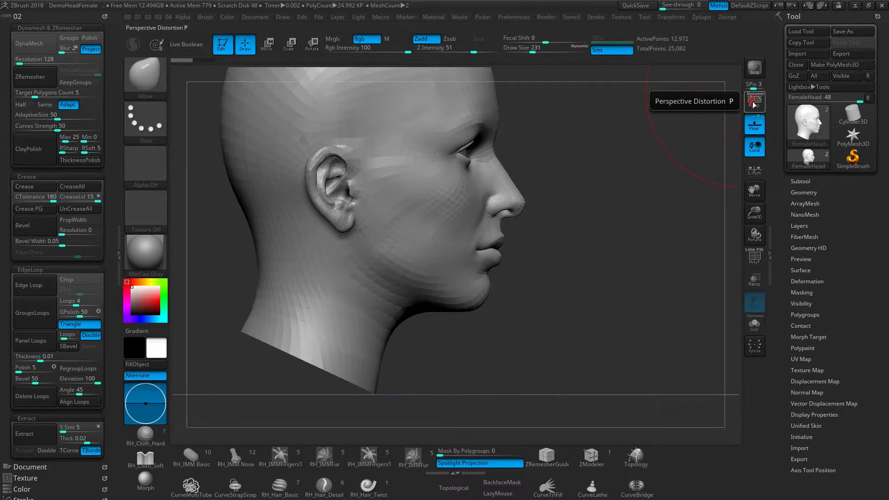
{"action": "key", "text": "p"}
{"action": "key", "text": "p"}
{"action": "left_click_drag", "start_coordinate": [566, 238], "coordinate": [738, 121]}
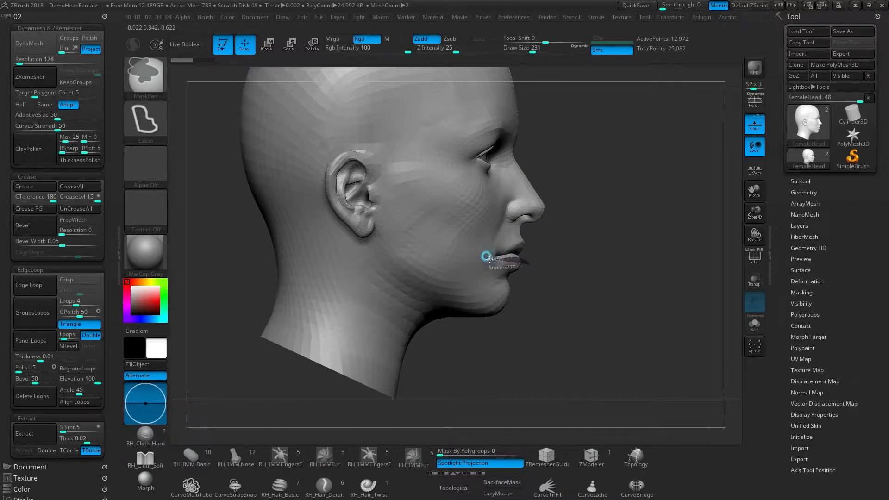
{"action": "mouse_move", "coordinate": [466, 254]}
{"action": "left_mouse_down"}
{"action": "mouse_move", "coordinate": [301, 244]}
{"action": "mouse_move", "coordinate": [250, 252]}
{"action": "left_mouse_up"}
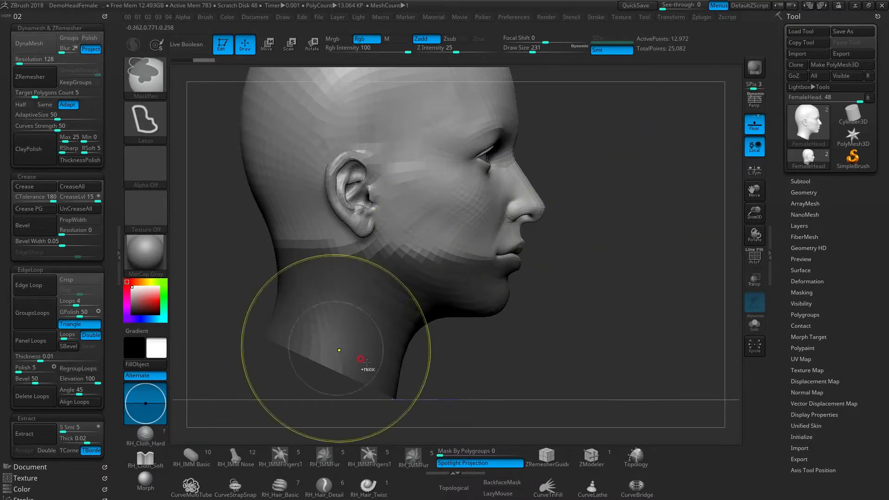
Try growing the lower-face mask twice with GrowMask from the Masking options, and undo both changes.
{"action": "left_click_drag", "start_coordinate": [539, 274], "coordinate": [390, 264]}
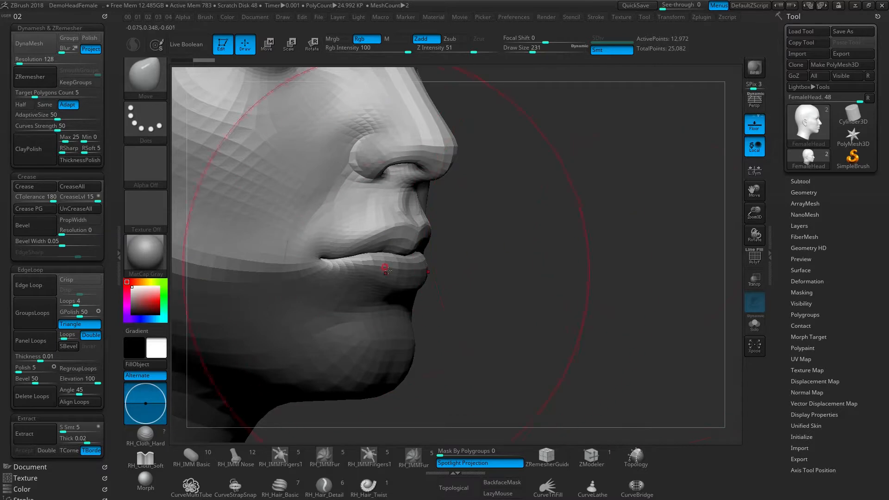
{"action": "left_click_drag", "start_coordinate": [781, 241], "coordinate": [819, 162]}
{"action": "left_click", "coordinate": [804, 175]}
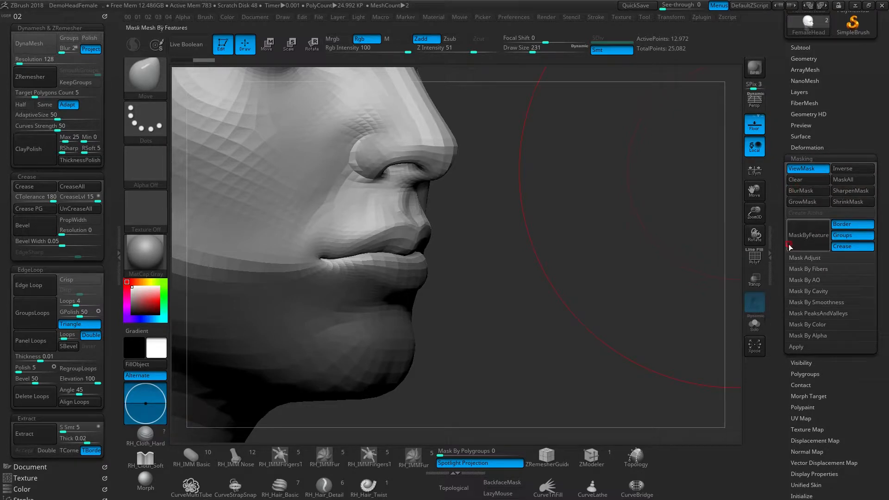
{"action": "left_click_drag", "start_coordinate": [776, 255], "coordinate": [813, 180]}
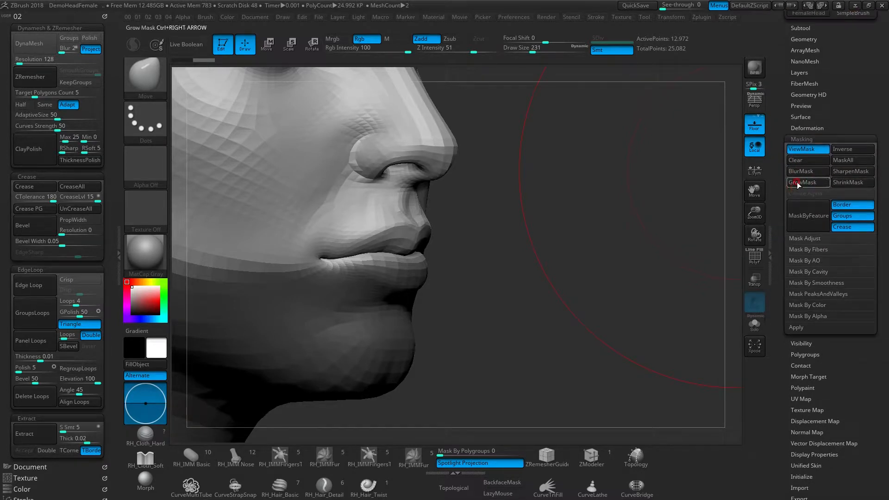
{"action": "left_click", "coordinate": [808, 184]}
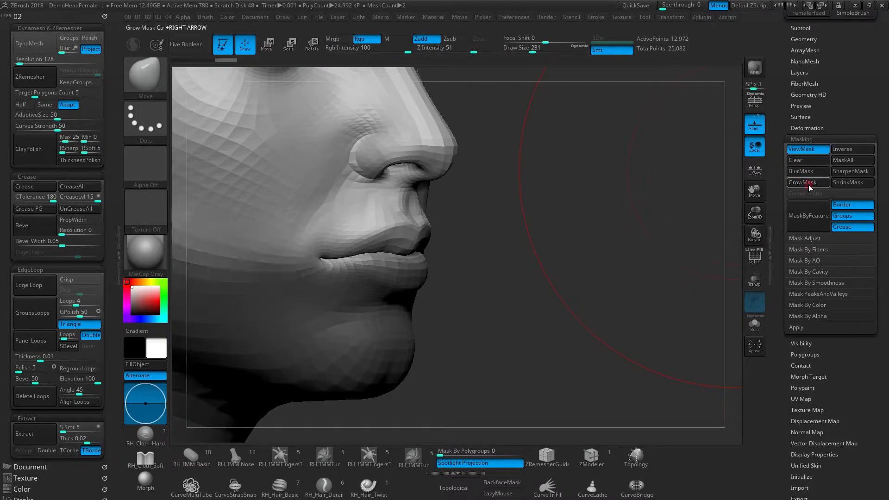
{"action": "left_click", "coordinate": [807, 183]}
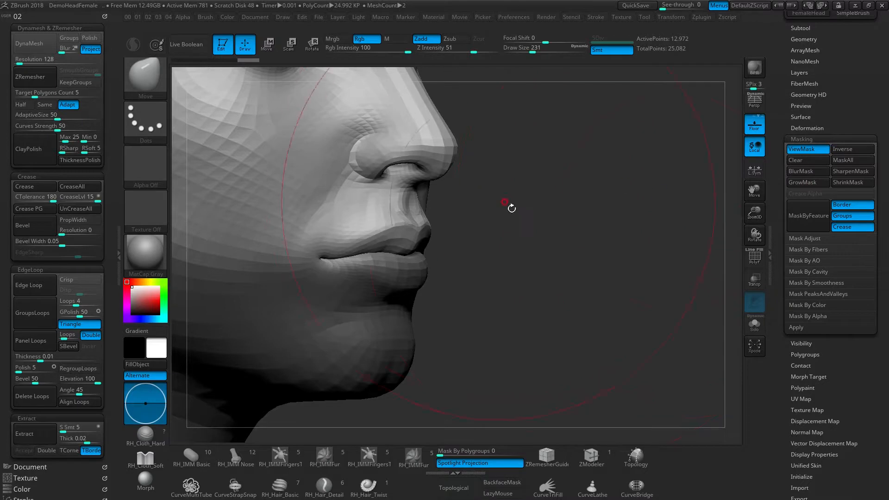
{"action": "key", "text": "ctrl+z"}
{"action": "key", "text": "ctrl+z"}
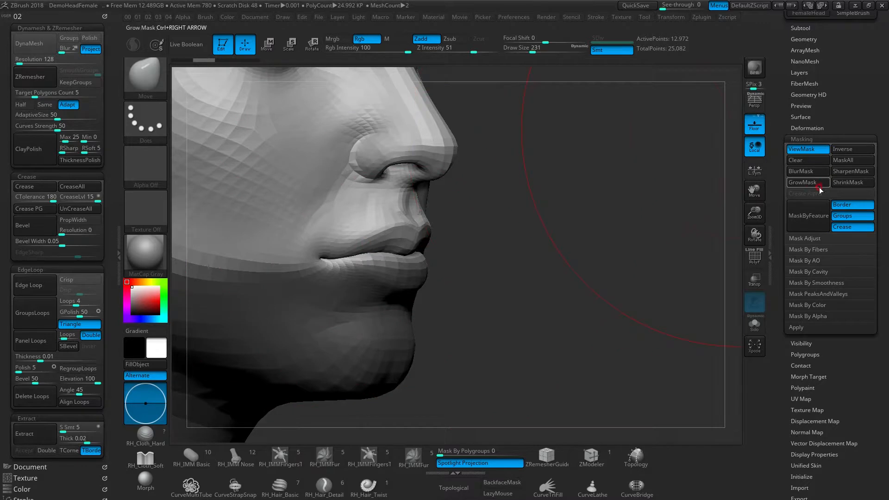
Try growing and sharpening the edge of the lower-face mask, and undo these mask changes.
{"action": "left_click", "coordinate": [814, 205]}
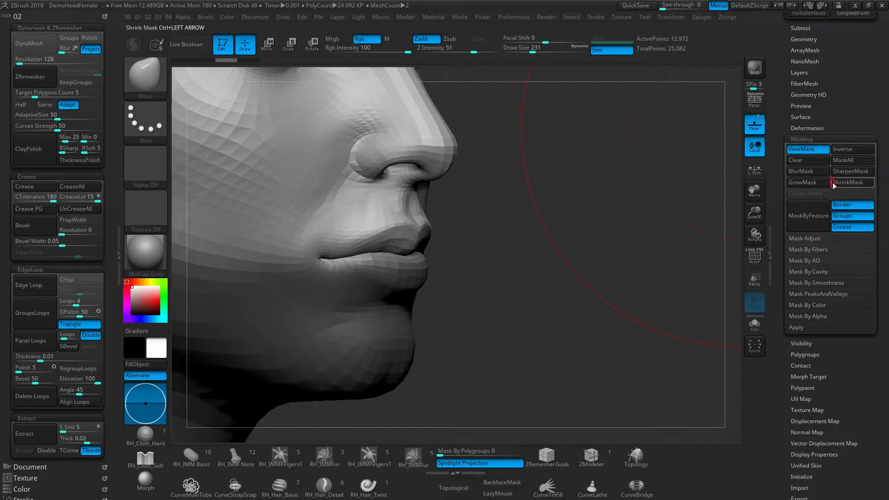
{"action": "left_click", "coordinate": [851, 173]}
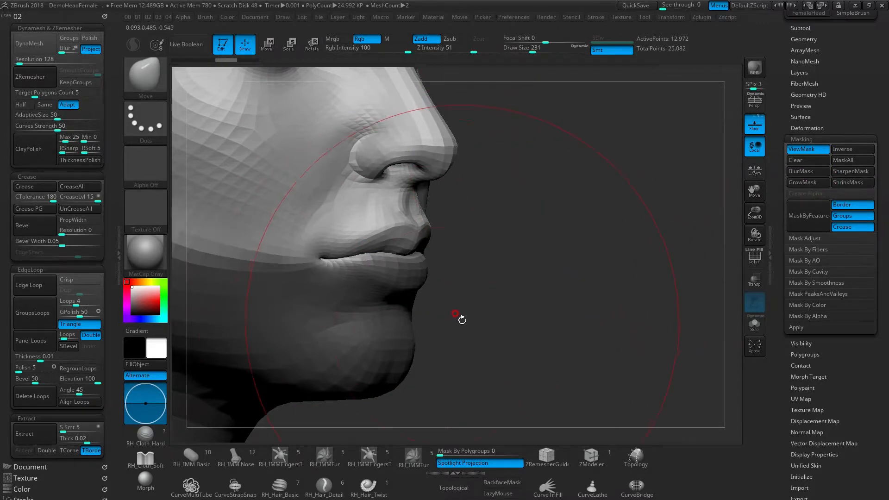
{"action": "key", "text": "ctrl"}
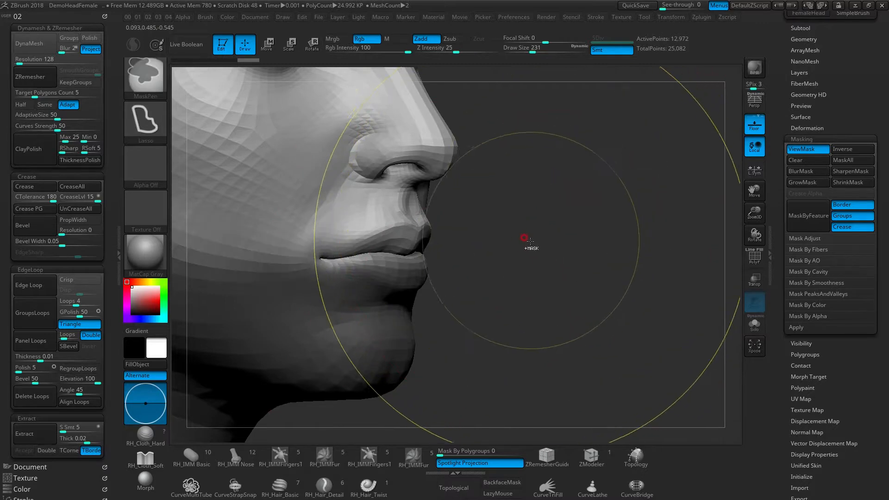
{"action": "key", "text": "ctrl+z"}
{"action": "key", "text": "ctrl+z"}
{"action": "left_click_drag", "start_coordinate": [528, 230], "coordinate": [501, 229]}
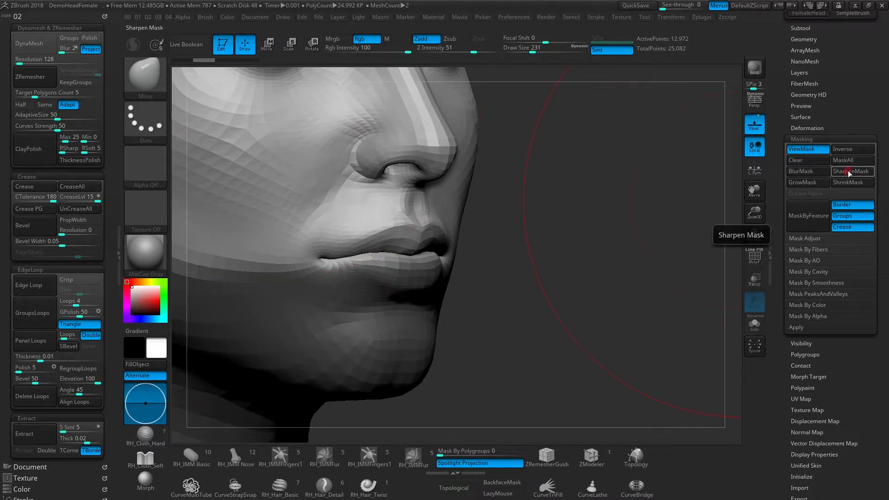
{"action": "mouse_move", "coordinate": [554, 213]}
{"action": "left_mouse_down"}
{"action": "mouse_move", "coordinate": [540, 240]}
{"action": "mouse_move", "coordinate": [542, 233]}
{"action": "left_mouse_up"}
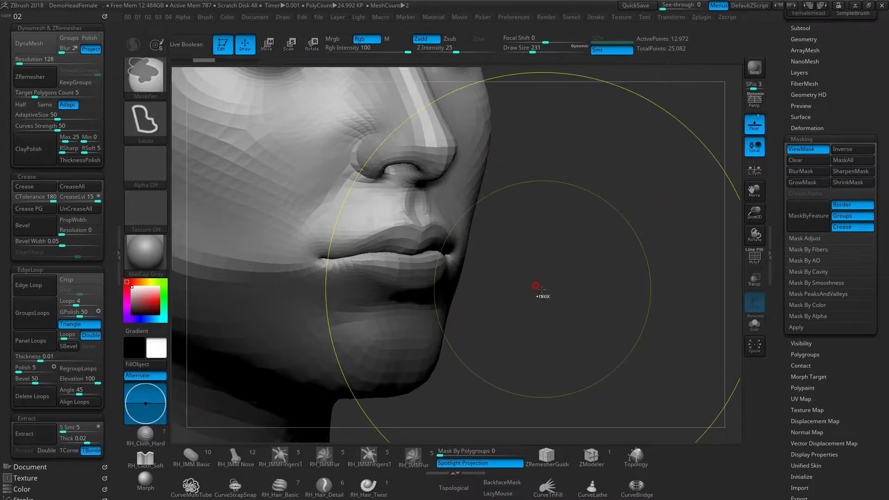
{"action": "mouse_move", "coordinate": [556, 139]}
{"action": "left_mouse_down"}
{"action": "mouse_move", "coordinate": [593, 135]}
{"action": "mouse_move", "coordinate": [587, 150]}
{"action": "left_mouse_up"}
{"action": "mouse_move", "coordinate": [463, 140]}
{"action": "left_mouse_down"}
{"action": "mouse_move", "coordinate": [479, 147]}
{"action": "mouse_move", "coordinate": [519, 96]}
{"action": "left_mouse_up"}
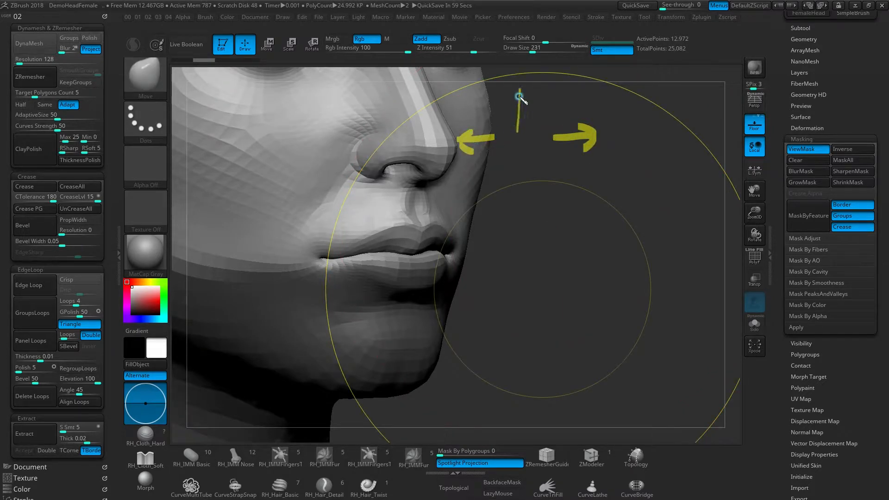
{"action": "left_click_drag", "start_coordinate": [508, 151], "coordinate": [534, 149]}
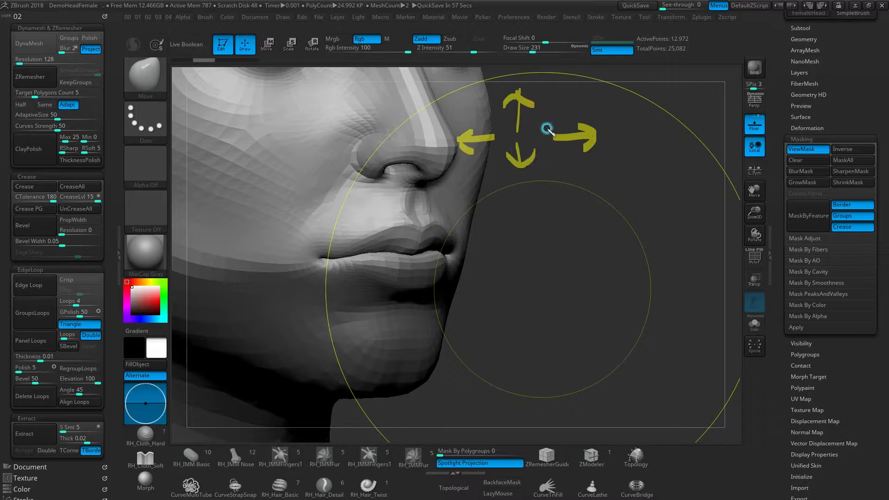
{"action": "left_click_drag", "start_coordinate": [562, 114], "coordinate": [569, 163]}
{"action": "mouse_move", "coordinate": [640, 166]}
{"action": "left_mouse_down"}
{"action": "mouse_move", "coordinate": [666, 166]}
{"action": "mouse_move", "coordinate": [680, 139]}
{"action": "mouse_move", "coordinate": [704, 166]}
{"action": "mouse_move", "coordinate": [701, 160]}
{"action": "left_mouse_up"}
{"action": "mouse_move", "coordinate": [460, 158]}
{"action": "left_mouse_down"}
{"action": "mouse_move", "coordinate": [407, 199]}
{"action": "mouse_move", "coordinate": [431, 239]}
{"action": "mouse_move", "coordinate": [461, 215]}
{"action": "left_mouse_up"}
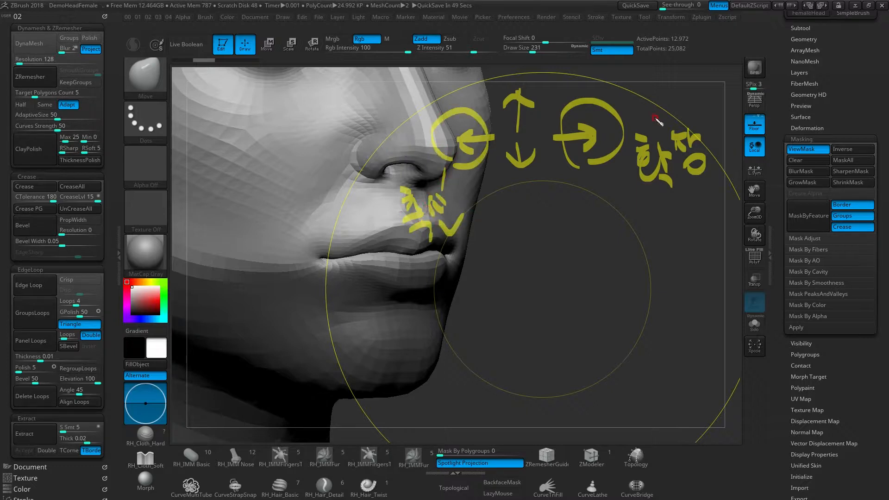
{"action": "key", "text": "Escape"}
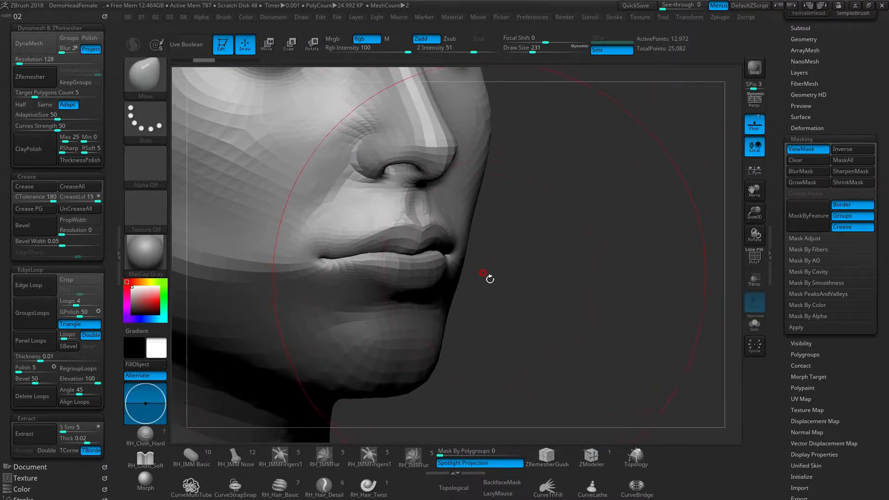
{"action": "left_click_drag", "start_coordinate": [496, 282], "coordinate": [495, 261]}
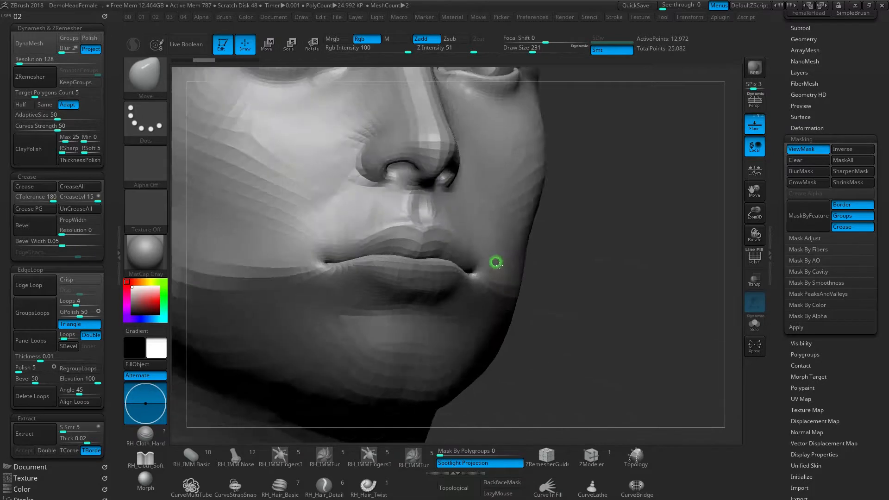
Redo the undone mask edge changes on the lower face and neck, viewing the head in profile.
{"action": "right_click_drag", "start_coordinate": [496, 261], "coordinate": [551, 265], "text": "shift"}
{"action": "left_click_drag", "start_coordinate": [573, 267], "coordinate": [584, 272]}
{"action": "right_click_drag", "start_coordinate": [589, 272], "coordinate": [488, 242], "text": "ctrl"}
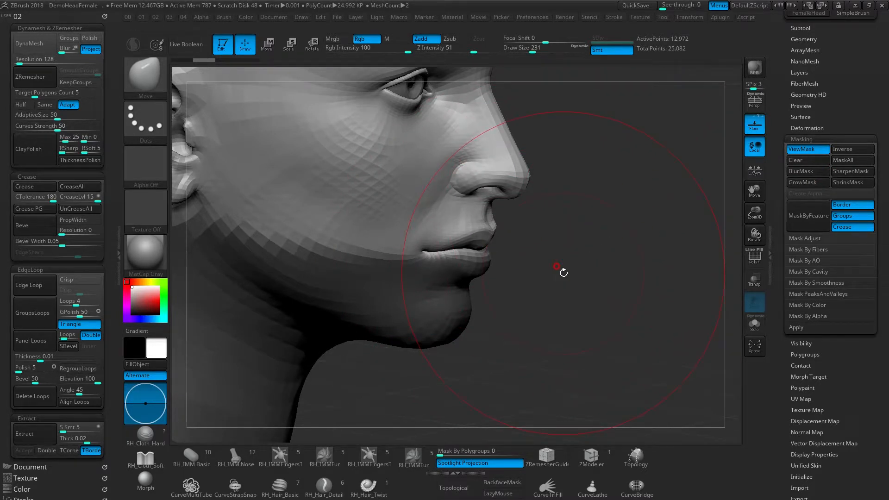
{"action": "key", "text": "ctrl+shift+z"}
{"action": "key", "text": "ctrl+shift+z"}
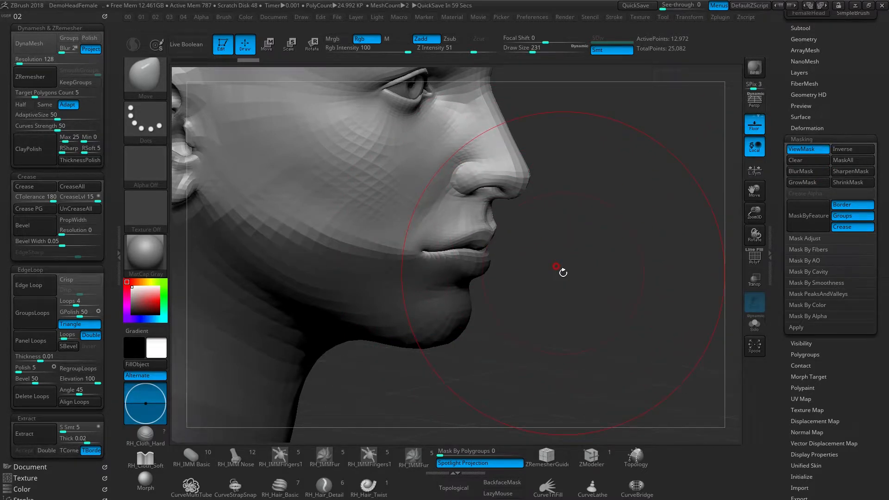
{"action": "key", "text": "ctrl+shift+z"}
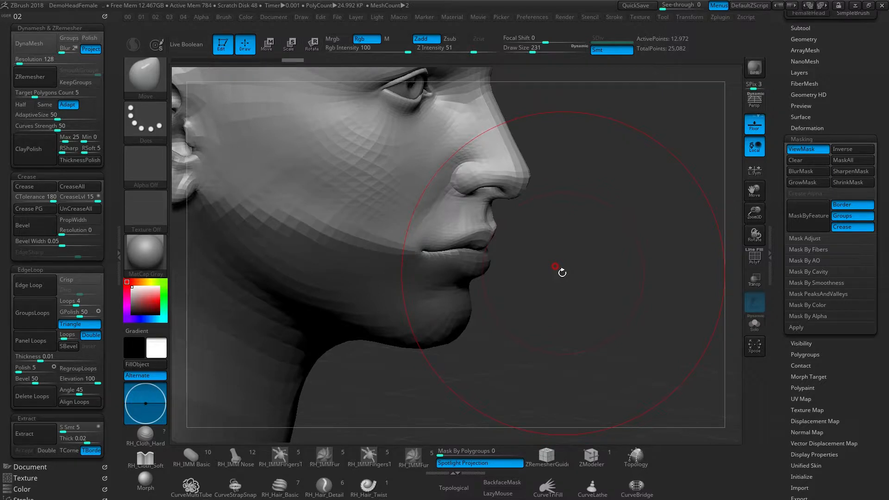
{"action": "key", "text": "ctrl+shift+z"}
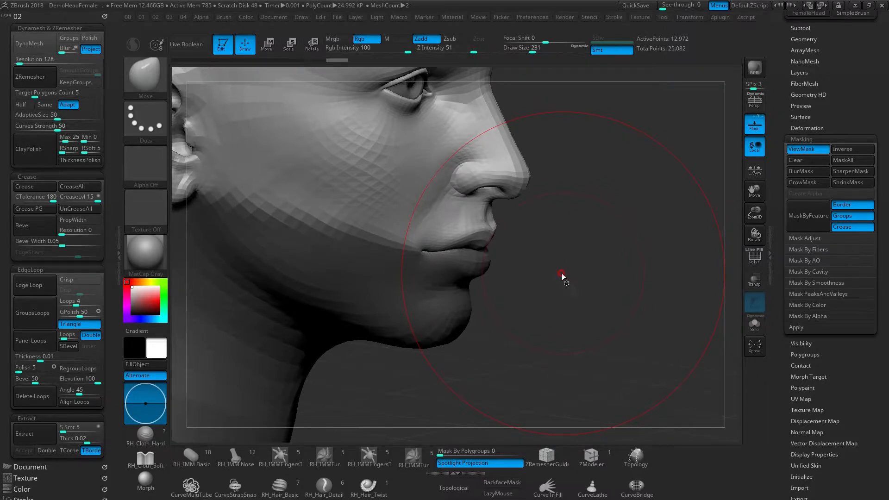
{"action": "key", "text": "ctrl+shift+z"}
{"action": "key", "text": "ctrl+shift+z"}
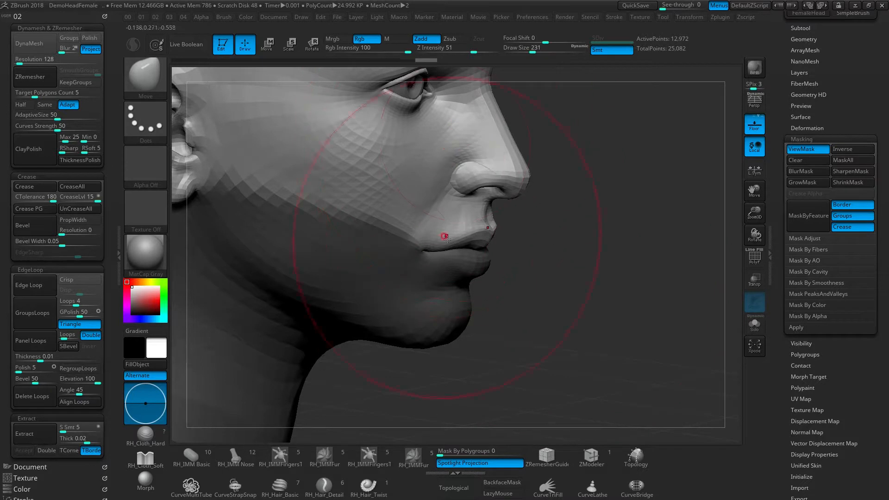
{"action": "key", "text": "ctrl+shift+z"}
{"action": "key", "text": "ctrl+shift+z"}
Try pulling the unmasked upper lip area down slightly with the Move brush, and undo the stroke.
{"action": "right_click_drag", "start_coordinate": [474, 246], "coordinate": [541, 230]}
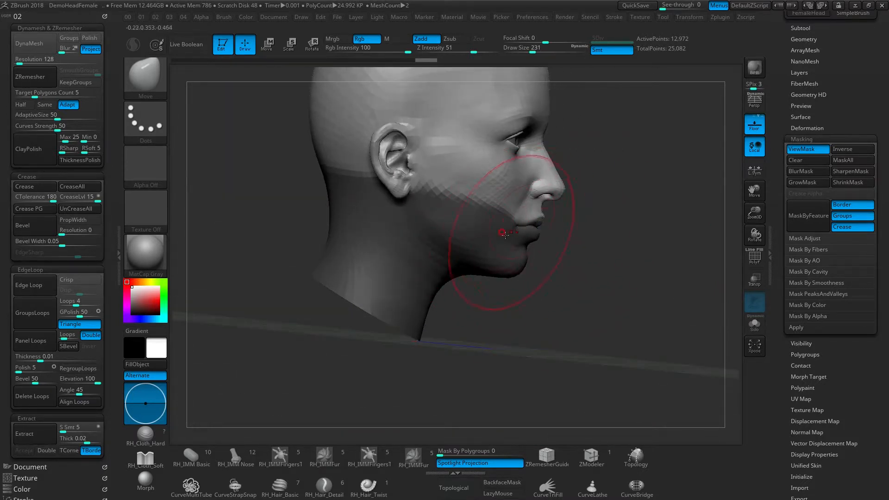
{"action": "mouse_move", "coordinate": [531, 214]}
{"action": "left_mouse_down"}
{"action": "mouse_move", "coordinate": [532, 203]}
{"action": "mouse_move", "coordinate": [533, 224]}
{"action": "left_mouse_up"}
{"action": "key", "text": "ctrl+z"}
Examine the masked head in three-quarter, profile and front views, turning the mask display off and on again.
{"action": "left_click_drag", "start_coordinate": [581, 259], "coordinate": [514, 246]}
{"action": "mouse_move", "coordinate": [513, 246]}
{"action": "right_mouse_down", "text": "shift"}
{"action": "mouse_move", "coordinate": [491, 266]}
{"action": "mouse_move", "coordinate": [524, 238]}
{"action": "right_mouse_up", "text": "shift"}
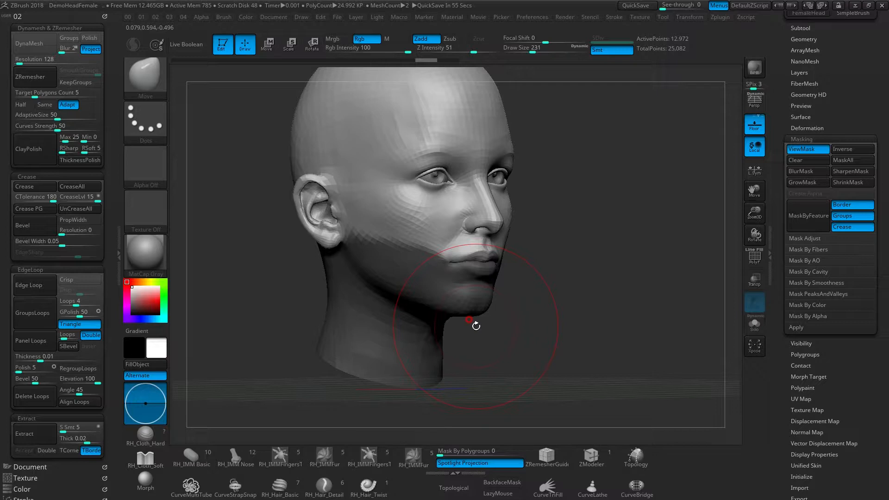
{"action": "mouse_move", "coordinate": [567, 246]}
{"action": "left_mouse_down"}
{"action": "mouse_move", "coordinate": [590, 248]}
{"action": "mouse_move", "coordinate": [557, 288]}
{"action": "mouse_move", "coordinate": [494, 255]}
{"action": "mouse_move", "coordinate": [478, 334]}
{"action": "mouse_move", "coordinate": [508, 294]}
{"action": "mouse_move", "coordinate": [502, 287]}
{"action": "mouse_move", "coordinate": [542, 288]}
{"action": "mouse_move", "coordinate": [514, 271]}
{"action": "mouse_move", "coordinate": [520, 288]}
{"action": "left_mouse_up"}
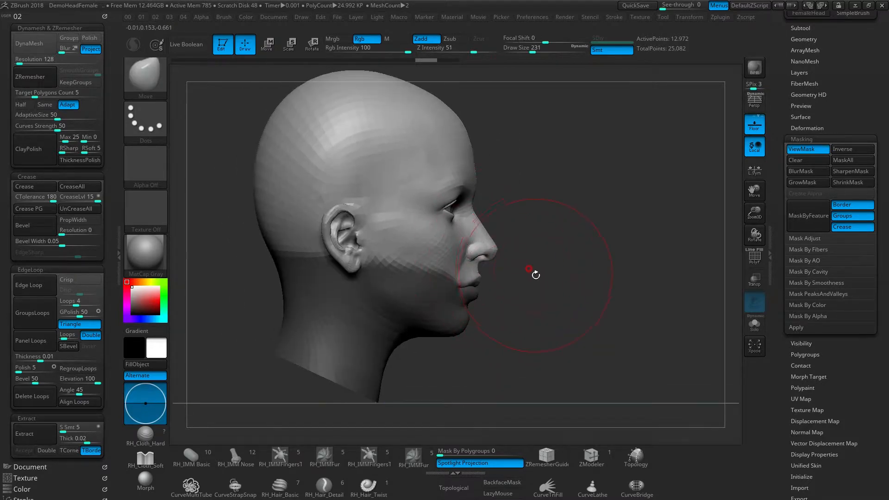
{"action": "left_click_drag", "start_coordinate": [530, 226], "coordinate": [596, 223]}
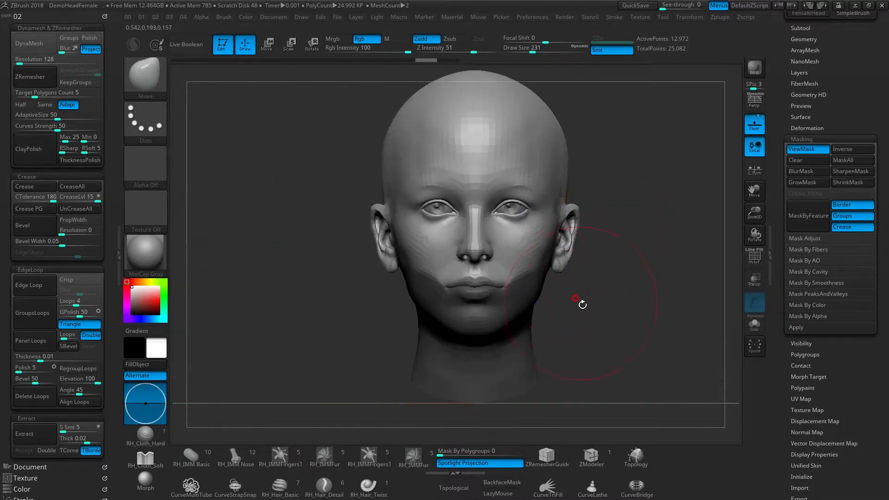
{"action": "left_click_drag", "start_coordinate": [582, 305], "coordinate": [512, 258]}
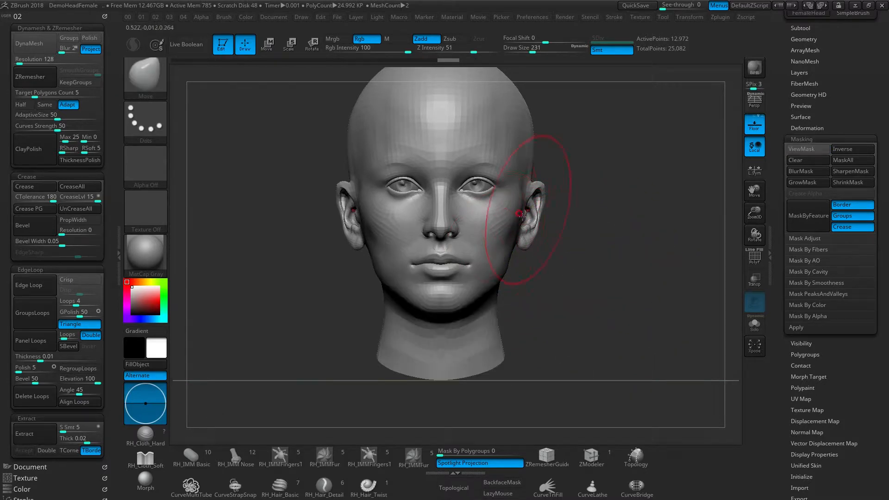
{"action": "key", "text": "ctrl+h"}
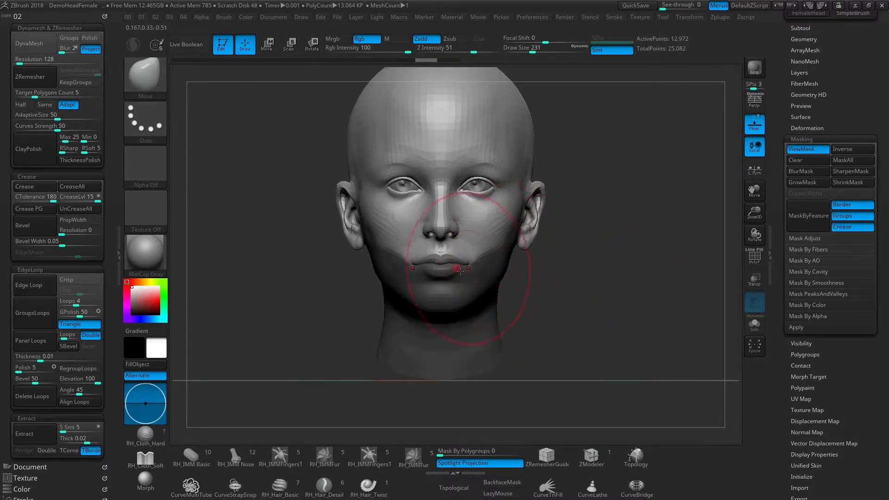
Look through the Masking options and expand the Mask By Alpha settings.
{"action": "left_click_drag", "start_coordinate": [341, 315], "coordinate": [421, 260]}
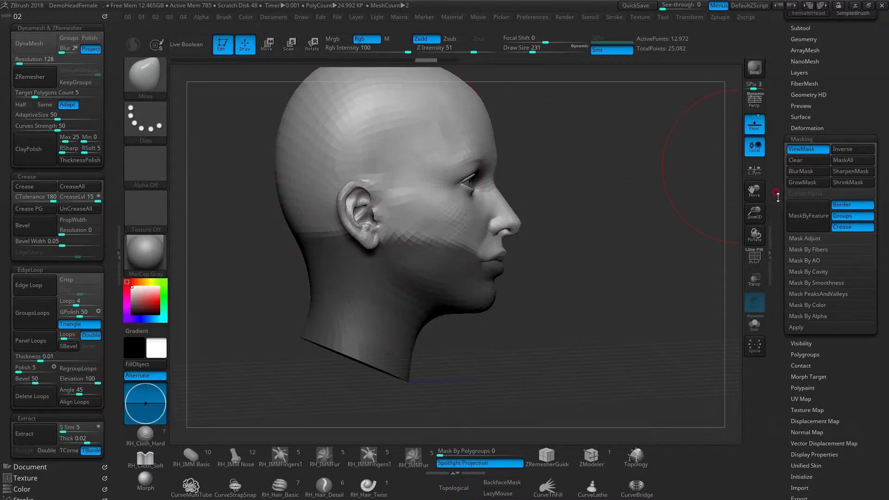
{"action": "scroll", "coordinate": [774, 230], "scroll_direction": "up", "scroll_amount": 3}
{"action": "scroll", "coordinate": [793, 173], "scroll_direction": "up", "scroll_amount": 3}
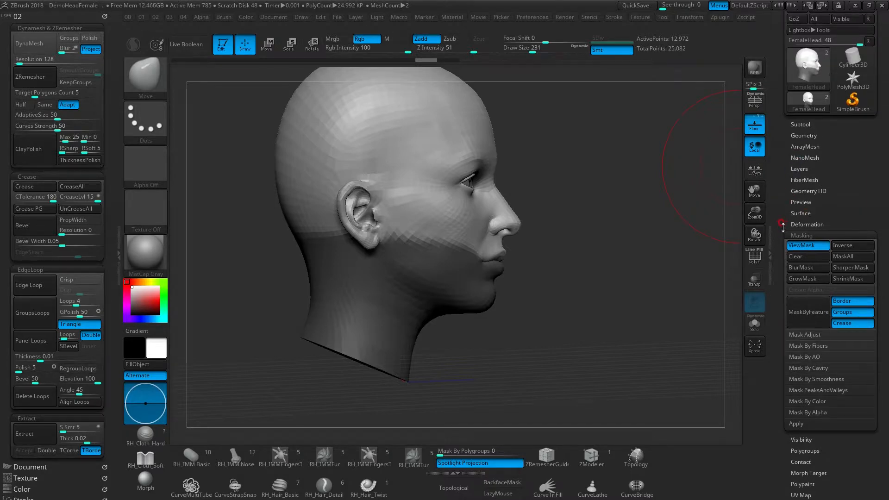
{"action": "scroll", "coordinate": [782, 230], "scroll_direction": "down", "scroll_amount": 8}
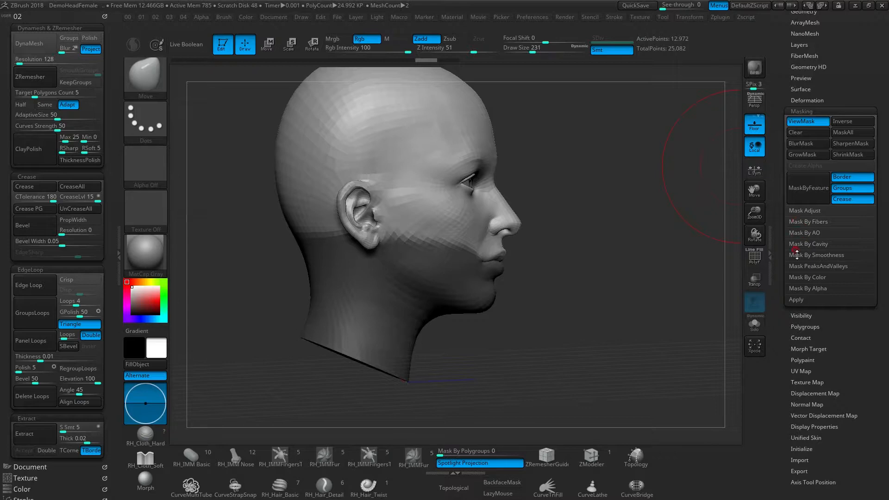
{"action": "left_click_drag", "start_coordinate": [783, 286], "coordinate": [785, 266]}
{"action": "left_click", "coordinate": [823, 268]}
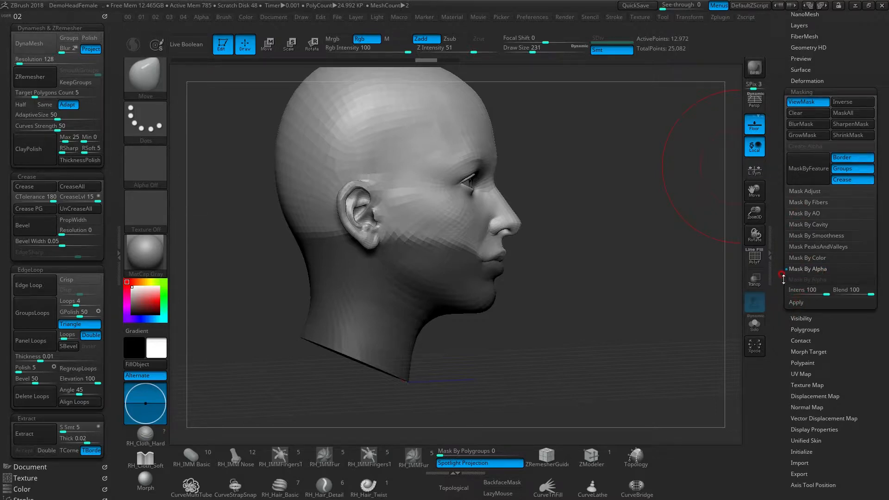
{"action": "left_click_drag", "start_coordinate": [783, 278], "coordinate": [784, 246]}
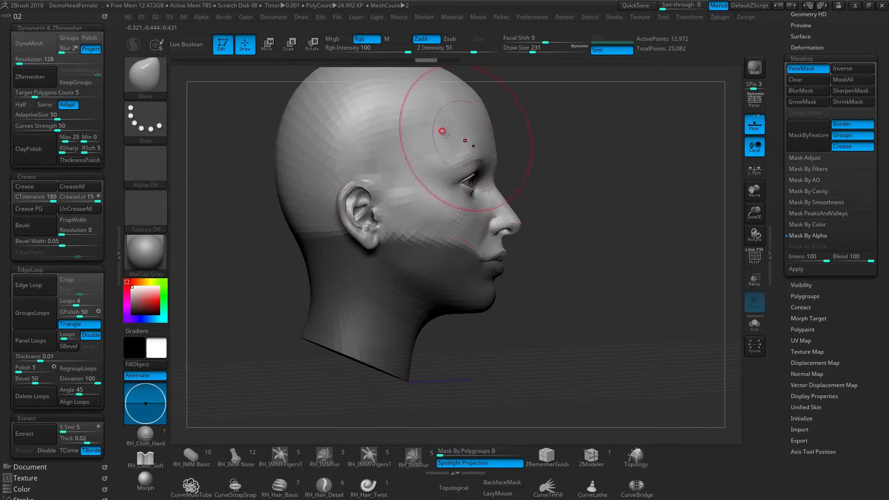
Turn off the mask display in front view and open the UV Map settings.
{"action": "mouse_move", "coordinate": [537, 213]}
{"action": "left_mouse_down"}
{"action": "mouse_move", "coordinate": [566, 209]}
{"action": "mouse_move", "coordinate": [585, 149]}
{"action": "mouse_move", "coordinate": [571, 232]}
{"action": "mouse_move", "coordinate": [552, 214]}
{"action": "mouse_move", "coordinate": [594, 170]}
{"action": "left_mouse_up"}
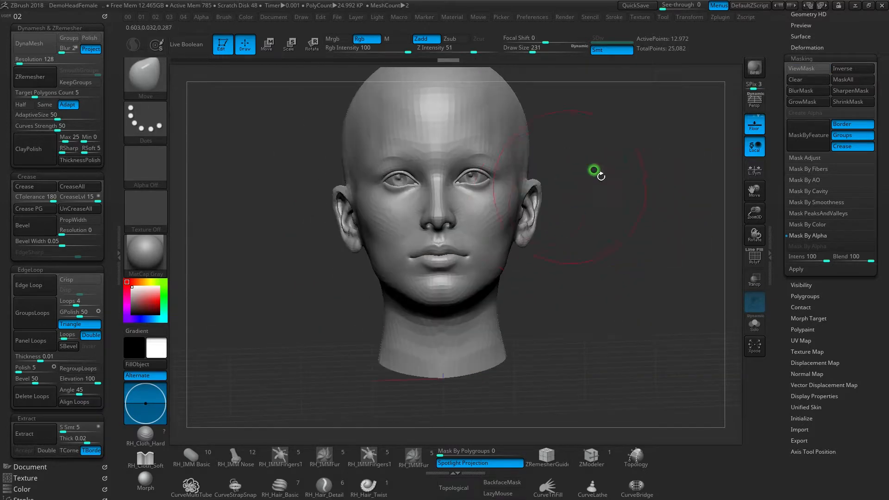
{"action": "scroll", "coordinate": [797, 224], "scroll_direction": "down", "scroll_amount": 5}
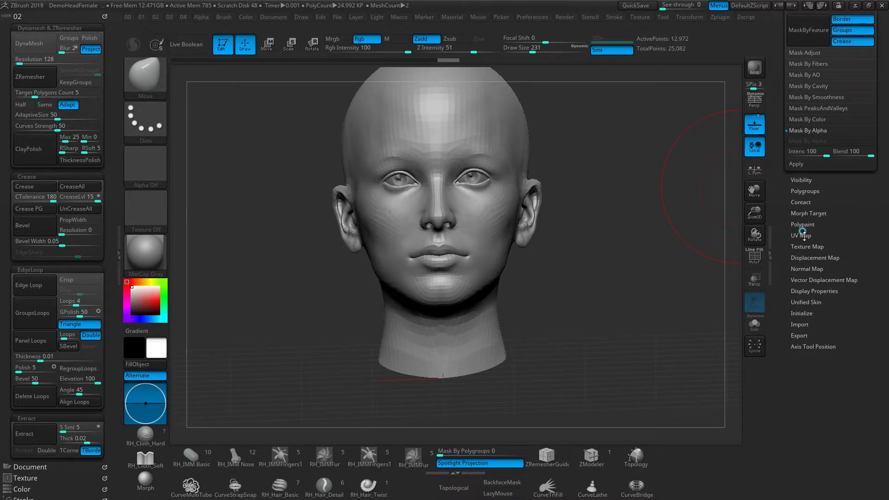
{"action": "left_click", "coordinate": [802, 236]}
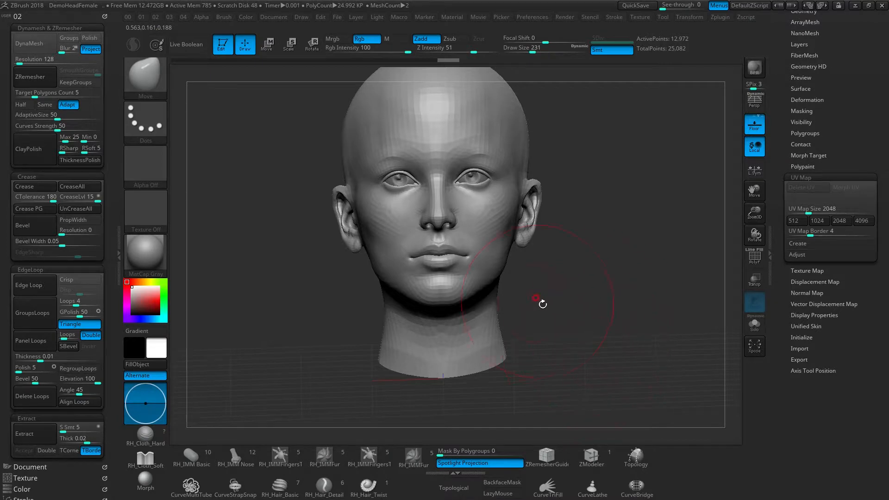
Turn on the PolyFrame display and inspect the head's topology and the opening at the base of the neck.
{"action": "left_click_drag", "start_coordinate": [580, 354], "coordinate": [570, 332]}
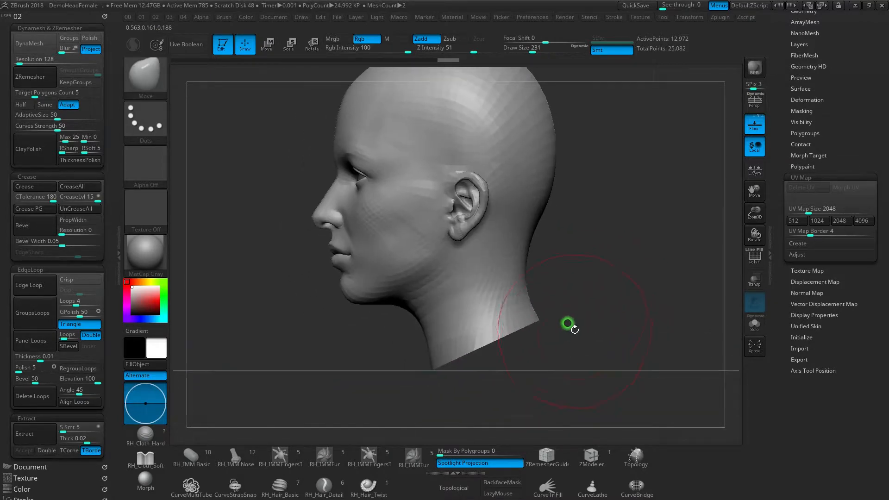
{"action": "left_click_drag", "start_coordinate": [615, 229], "coordinate": [544, 284]}
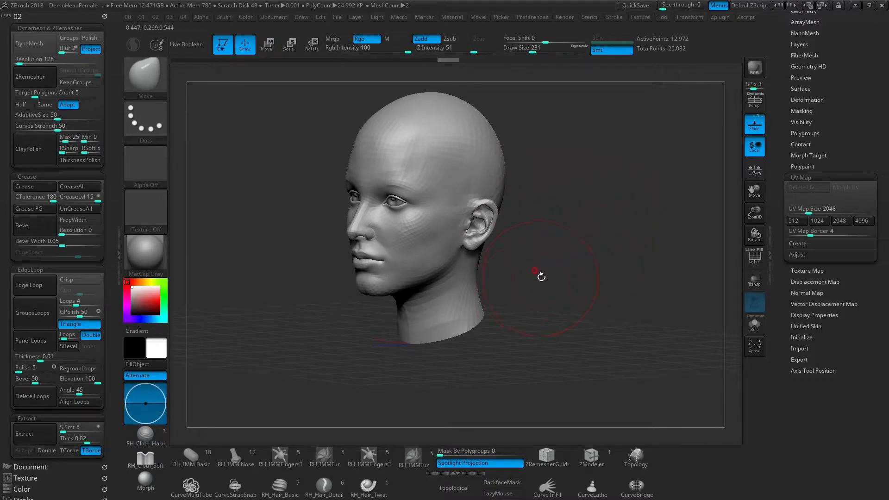
{"action": "left_click_drag", "start_coordinate": [523, 303], "coordinate": [509, 298]}
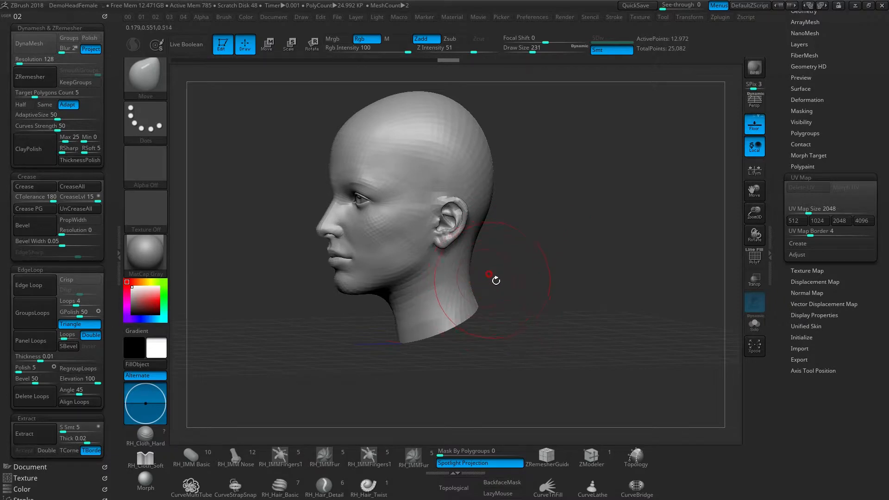
{"action": "left_click_drag", "start_coordinate": [492, 249], "coordinate": [490, 189]}
{"action": "key", "text": "shift+f"}
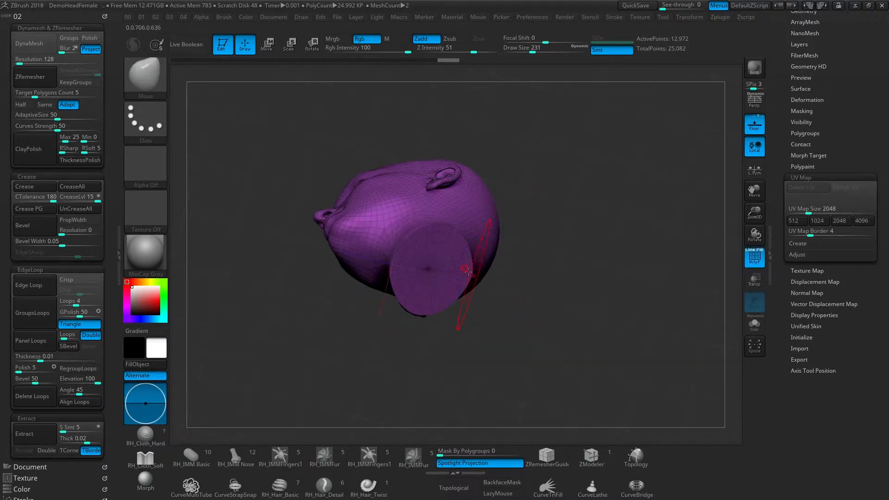
{"action": "left_click_drag", "start_coordinate": [476, 273], "coordinate": [522, 333]}
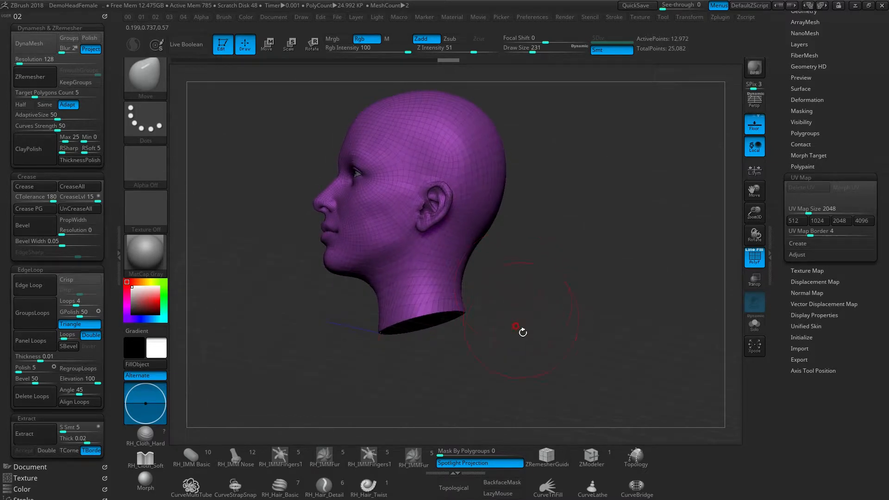
Annotate the head with a cylinder outline from the neck opening to the crown, marking both end caps with an X.
{"action": "mouse_move", "coordinate": [463, 314]}
{"action": "left_mouse_down"}
{"action": "mouse_move", "coordinate": [427, 317]}
{"action": "mouse_move", "coordinate": [437, 309]}
{"action": "left_mouse_up"}
{"action": "left_click_drag", "start_coordinate": [388, 339], "coordinate": [422, 201]}
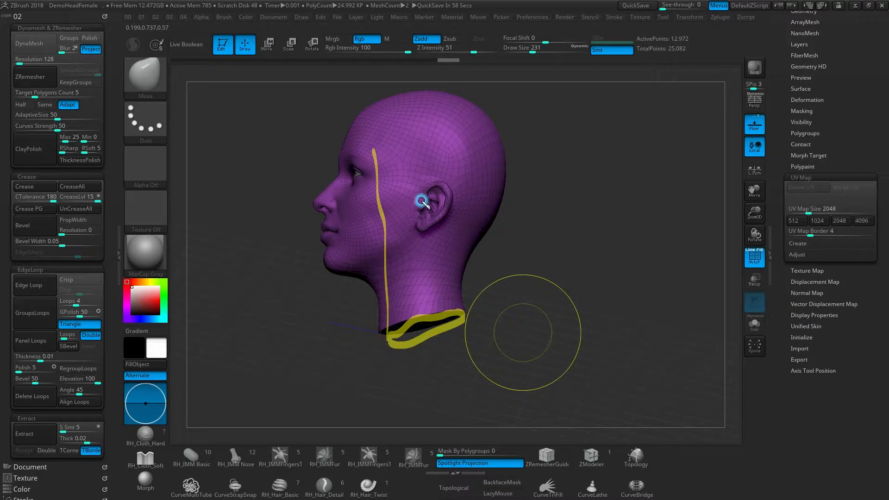
{"action": "left_click_drag", "start_coordinate": [460, 288], "coordinate": [443, 109]}
{"action": "left_click_drag", "start_coordinate": [375, 112], "coordinate": [375, 110]}
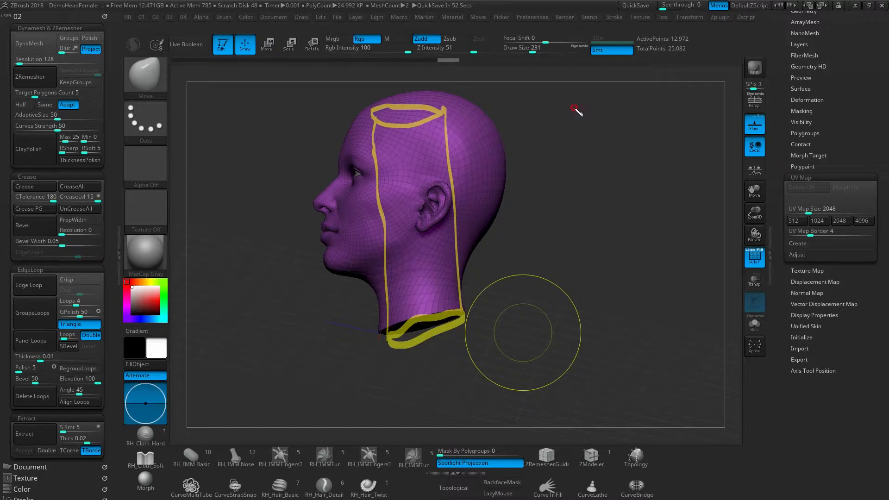
{"action": "left_click_drag", "start_coordinate": [409, 105], "coordinate": [484, 86]}
{"action": "left_click_drag", "start_coordinate": [460, 366], "coordinate": [448, 384]}
{"action": "left_click_drag", "start_coordinate": [446, 374], "coordinate": [469, 381]}
Sketch the unwrapped cylinder beside the head as two circles above a rectangle inside a frame, with pointer lines to one circle.
{"action": "mouse_move", "coordinate": [549, 98]}
{"action": "left_mouse_down"}
{"action": "mouse_move", "coordinate": [567, 133]}
{"action": "mouse_move", "coordinate": [572, 101]}
{"action": "mouse_move", "coordinate": [597, 115]}
{"action": "left_mouse_up"}
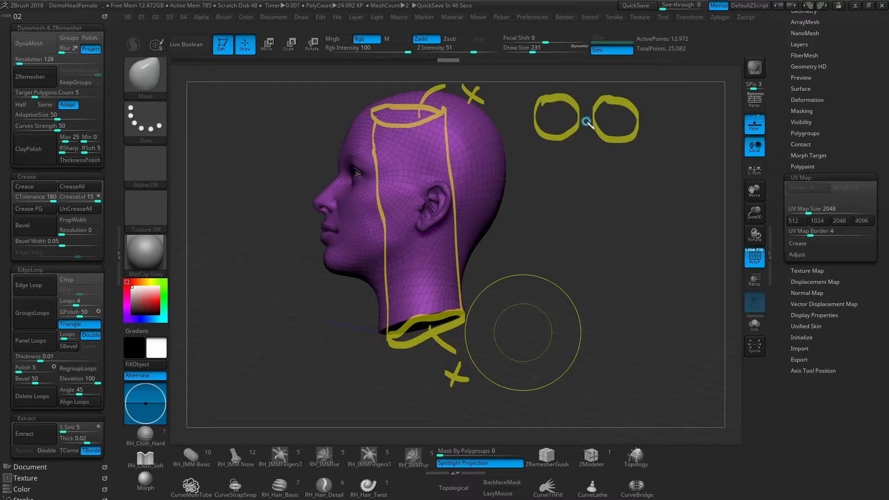
{"action": "left_click_drag", "start_coordinate": [381, 132], "coordinate": [351, 184]}
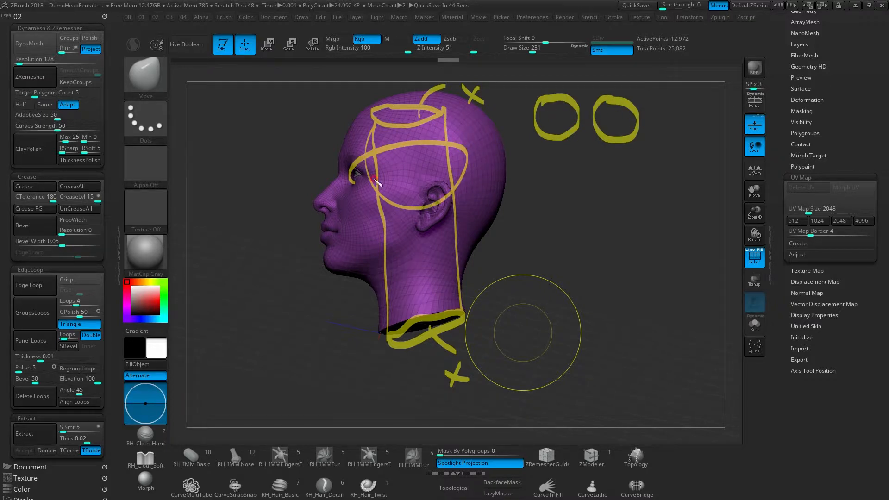
{"action": "mouse_move", "coordinate": [540, 155]}
{"action": "left_mouse_down"}
{"action": "mouse_move", "coordinate": [616, 149]}
{"action": "mouse_move", "coordinate": [695, 189]}
{"action": "mouse_move", "coordinate": [588, 226]}
{"action": "mouse_move", "coordinate": [542, 224]}
{"action": "mouse_move", "coordinate": [539, 150]}
{"action": "left_mouse_up"}
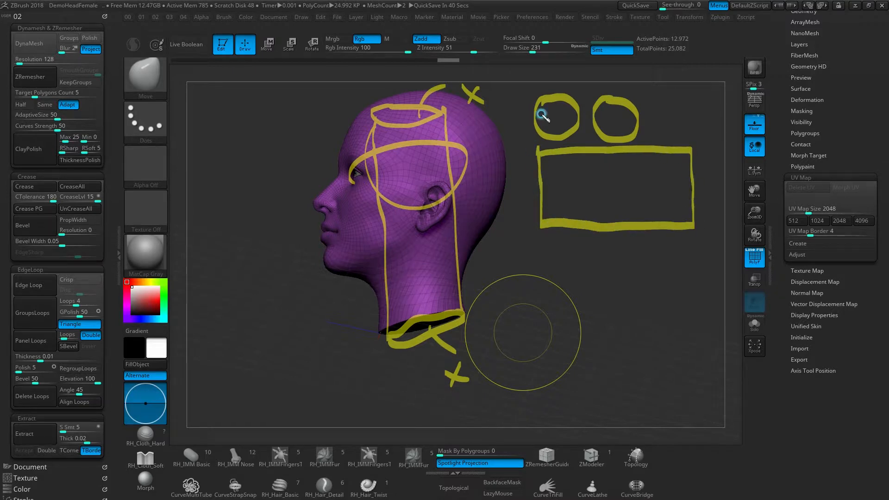
{"action": "mouse_move", "coordinate": [524, 84]}
{"action": "left_mouse_down"}
{"action": "mouse_move", "coordinate": [530, 240]}
{"action": "mouse_move", "coordinate": [687, 244]}
{"action": "mouse_move", "coordinate": [701, 83]}
{"action": "mouse_move", "coordinate": [516, 93]}
{"action": "left_mouse_up"}
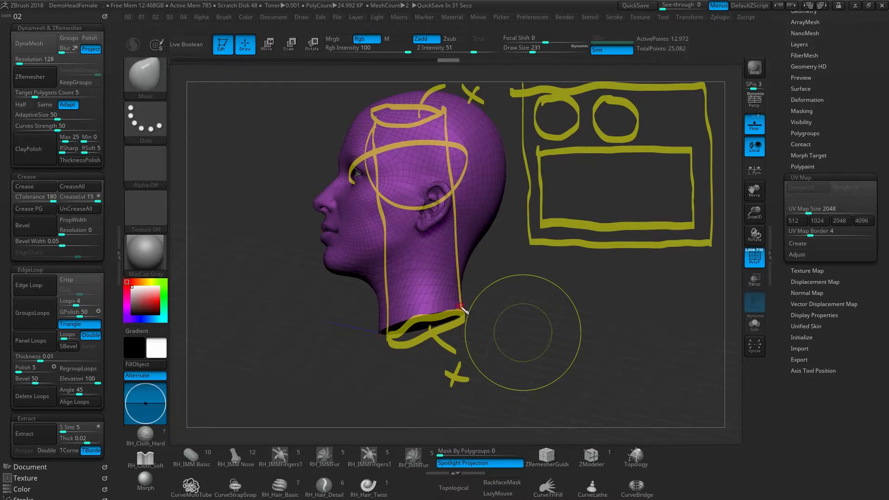
{"action": "mouse_move", "coordinate": [455, 318]}
{"action": "left_mouse_down"}
{"action": "mouse_move", "coordinate": [402, 318]}
{"action": "mouse_move", "coordinate": [465, 315]}
{"action": "left_mouse_up"}
{"action": "mouse_move", "coordinate": [498, 156]}
{"action": "left_mouse_down"}
{"action": "mouse_move", "coordinate": [555, 111]}
{"action": "mouse_move", "coordinate": [540, 111]}
{"action": "left_mouse_up"}
{"action": "left_click_drag", "start_coordinate": [619, 102], "coordinate": [605, 121]}
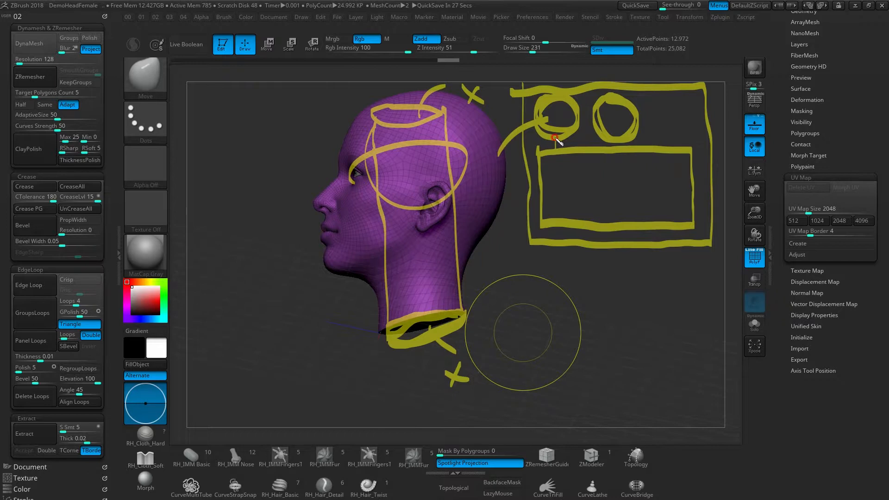
{"action": "mouse_move", "coordinate": [563, 97]}
{"action": "left_mouse_down"}
{"action": "mouse_move", "coordinate": [546, 93]}
{"action": "mouse_move", "coordinate": [494, 121]}
{"action": "left_mouse_up"}
Write the annotation "UV Island" in front of the forehead, and underline and partly encircle it.
{"action": "mouse_move", "coordinate": [208, 136]}
{"action": "left_mouse_down"}
{"action": "mouse_move", "coordinate": [227, 141]}
{"action": "mouse_move", "coordinate": [235, 132]}
{"action": "left_mouse_up"}
{"action": "mouse_move", "coordinate": [237, 135]}
{"action": "left_mouse_down"}
{"action": "mouse_move", "coordinate": [244, 165]}
{"action": "mouse_move", "coordinate": [250, 127]}
{"action": "left_mouse_up"}
{"action": "mouse_move", "coordinate": [268, 121]}
{"action": "left_mouse_down"}
{"action": "mouse_move", "coordinate": [285, 115]}
{"action": "mouse_move", "coordinate": [290, 148]}
{"action": "left_mouse_up"}
{"action": "left_click_drag", "start_coordinate": [308, 113], "coordinate": [311, 148]}
{"action": "mouse_move", "coordinate": [328, 121]}
{"action": "left_mouse_down"}
{"action": "mouse_move", "coordinate": [334, 132]}
{"action": "mouse_move", "coordinate": [354, 86]}
{"action": "left_mouse_up"}
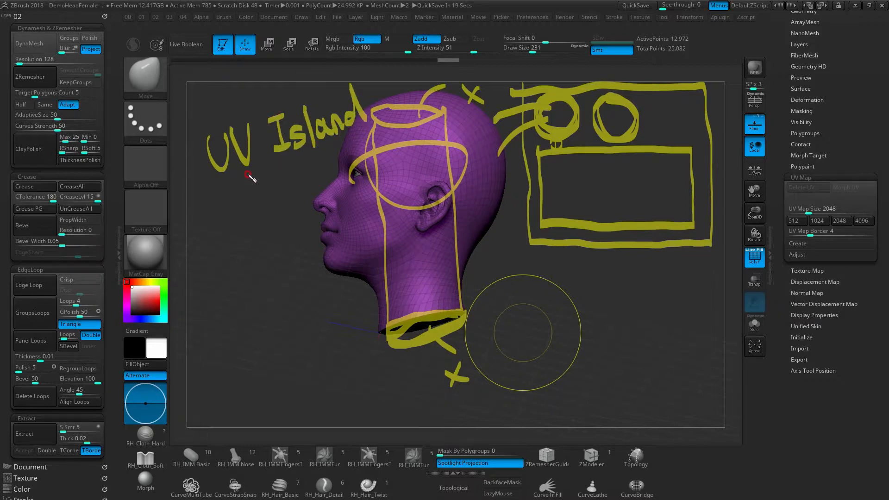
{"action": "left_click_drag", "start_coordinate": [222, 184], "coordinate": [385, 140]}
{"action": "left_click_drag", "start_coordinate": [292, 147], "coordinate": [347, 74]}
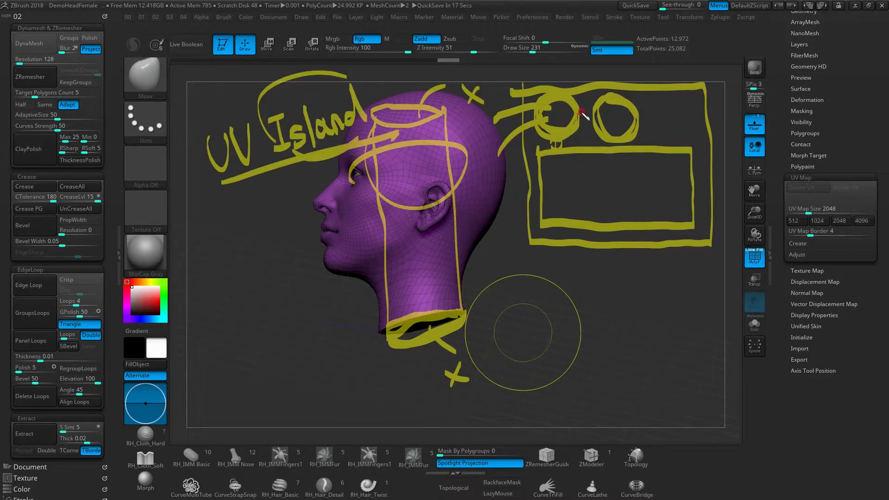
Mark the neck opening and outline the whole head as one region, and clear all the annotations.
{"action": "mouse_move", "coordinate": [396, 330]}
{"action": "left_mouse_down"}
{"action": "mouse_move", "coordinate": [424, 322]}
{"action": "mouse_move", "coordinate": [316, 367]}
{"action": "left_mouse_up"}
{"action": "mouse_move", "coordinate": [435, 237]}
{"action": "left_mouse_down"}
{"action": "mouse_move", "coordinate": [486, 183]}
{"action": "mouse_move", "coordinate": [356, 278]}
{"action": "left_mouse_up"}
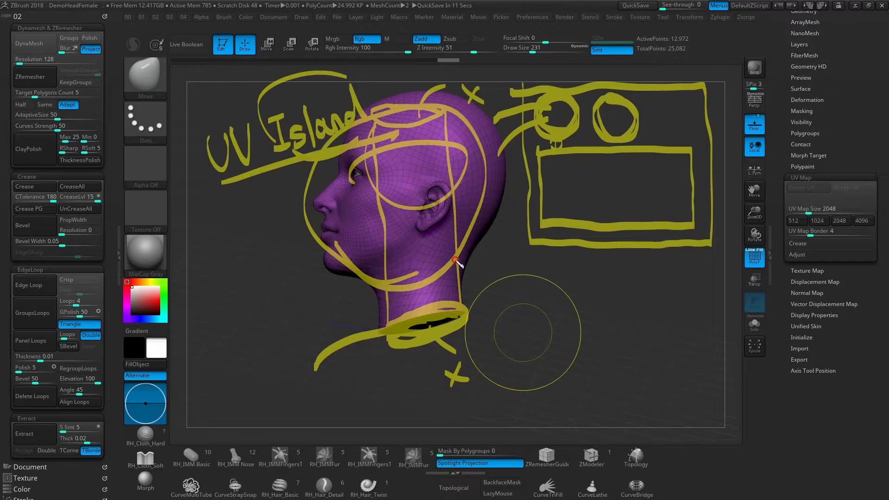
{"action": "key", "text": "Escape"}
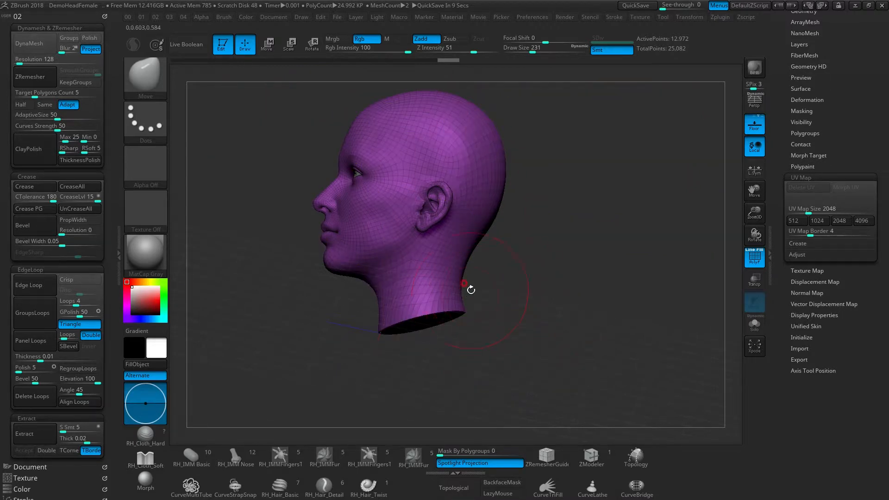
{"action": "left_click", "coordinate": [721, 18]}
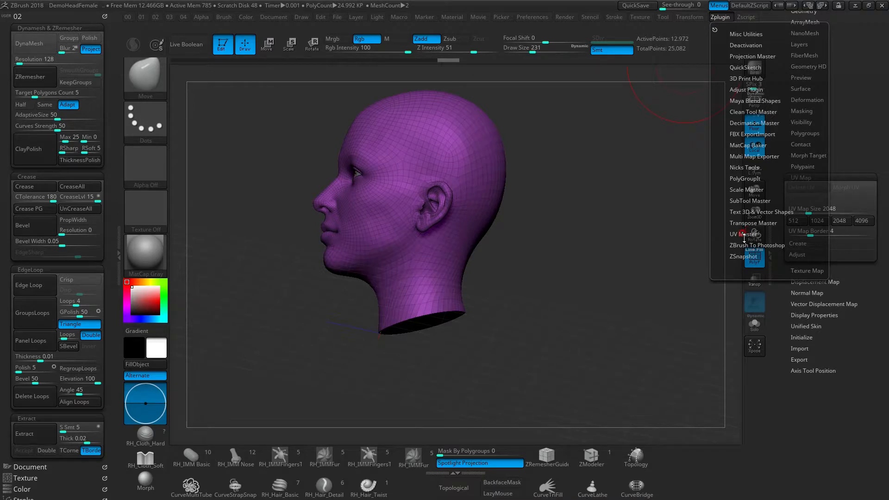
{"action": "left_click_drag", "start_coordinate": [546, 181], "coordinate": [581, 178]}
{"action": "left_click_drag", "start_coordinate": [565, 226], "coordinate": [560, 256], "text": "shift"}
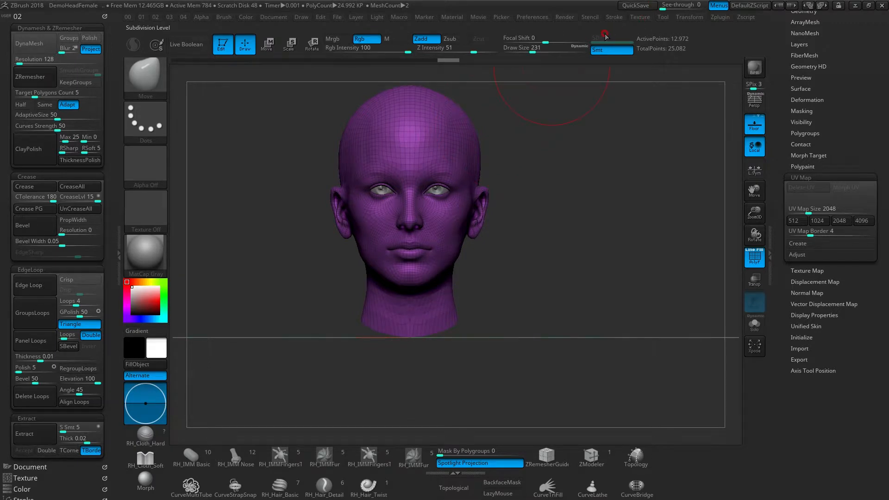
Subdivide the female head up to subdivision level 4 and turn off its polyframe display.
{"action": "left_click_drag", "start_coordinate": [779, 92], "coordinate": [770, 164]}
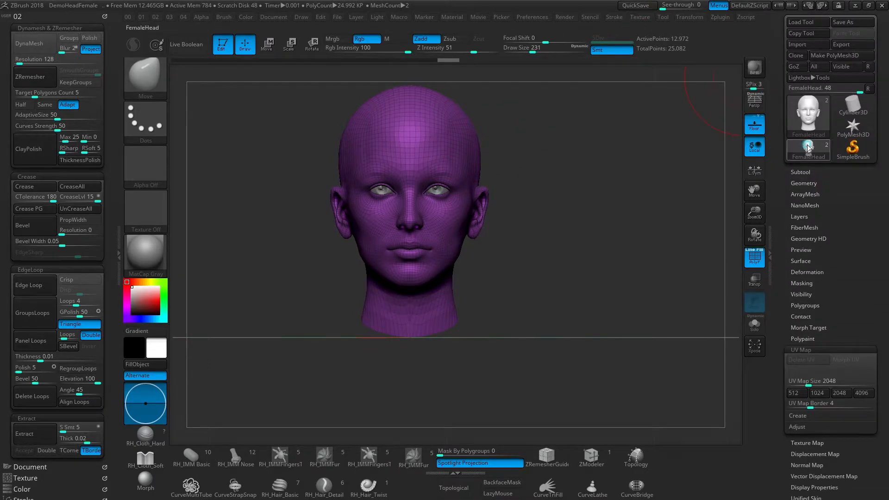
{"action": "left_click", "coordinate": [798, 182]}
{"action": "left_click_drag", "start_coordinate": [782, 229], "coordinate": [782, 184]}
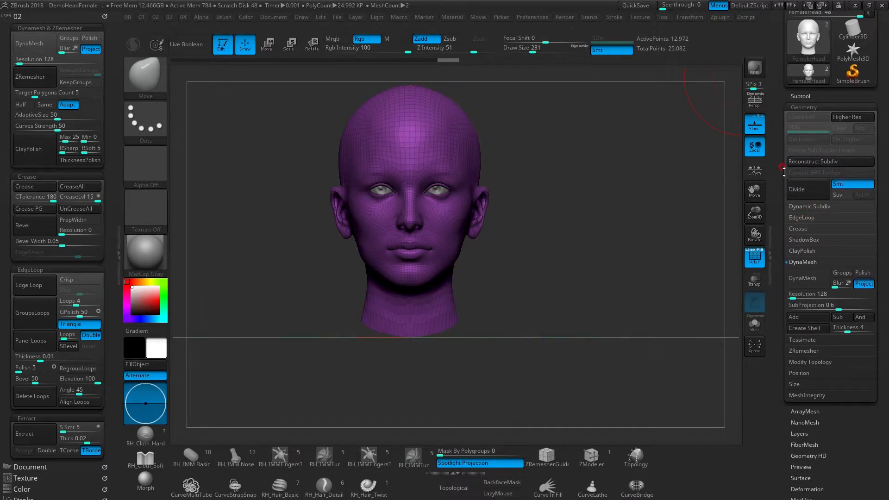
{"action": "left_click_drag", "start_coordinate": [782, 143], "coordinate": [782, 180]}
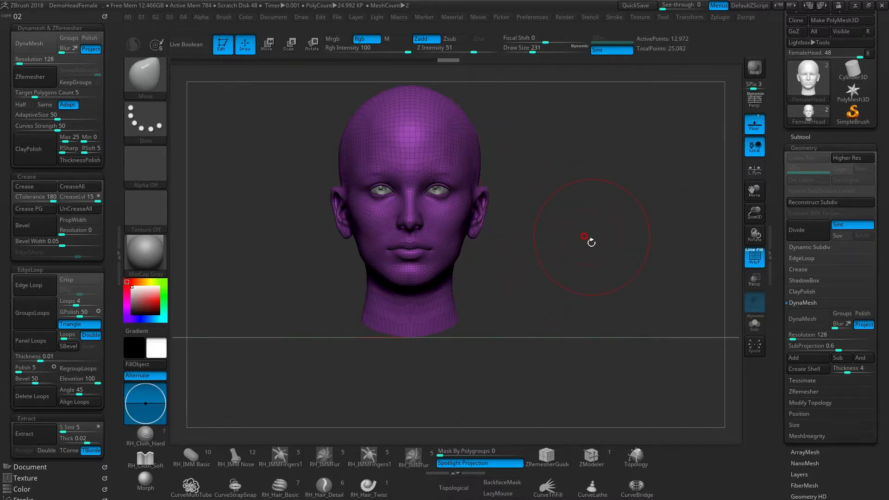
{"action": "left_click_drag", "start_coordinate": [590, 265], "coordinate": [588, 258]}
{"action": "key", "text": "ctrl+d"}
{"action": "key", "text": "ctrl+d"}
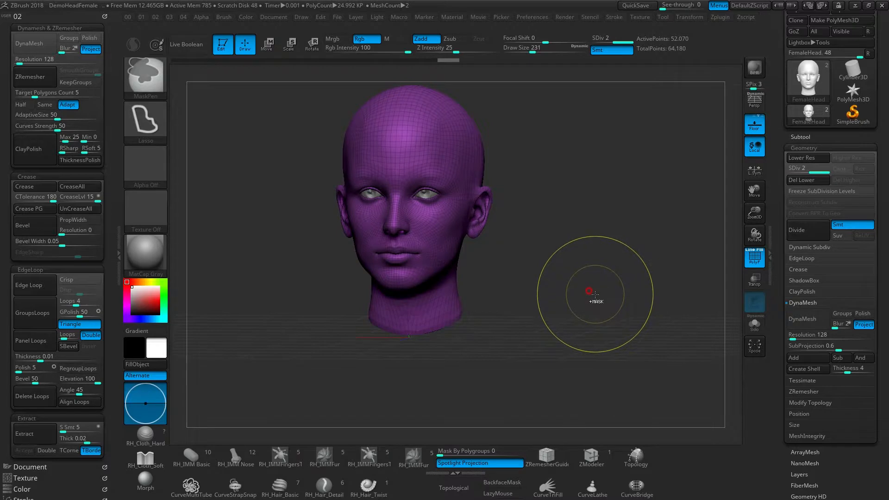
{"action": "key", "text": "ctrl+d"}
{"action": "key", "text": "shift+f"}
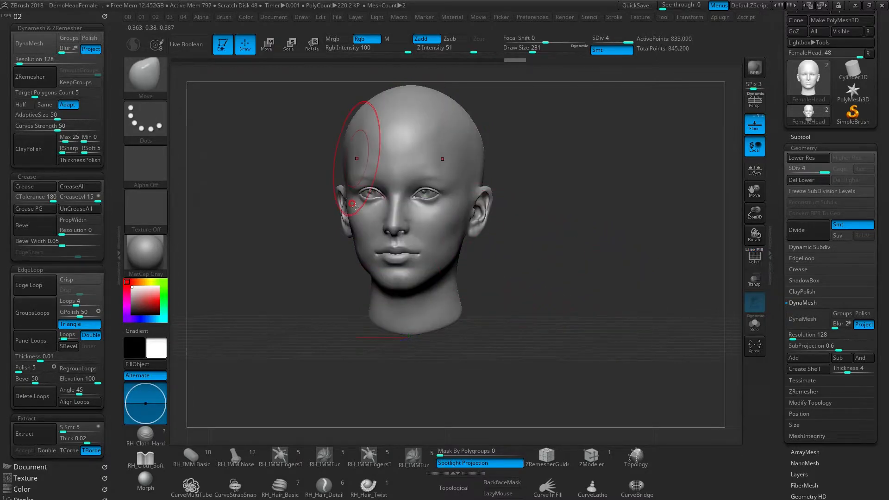
Compare the head at subdivision level 1 with its highest level, 4.
{"action": "key", "text": "shift+d"}
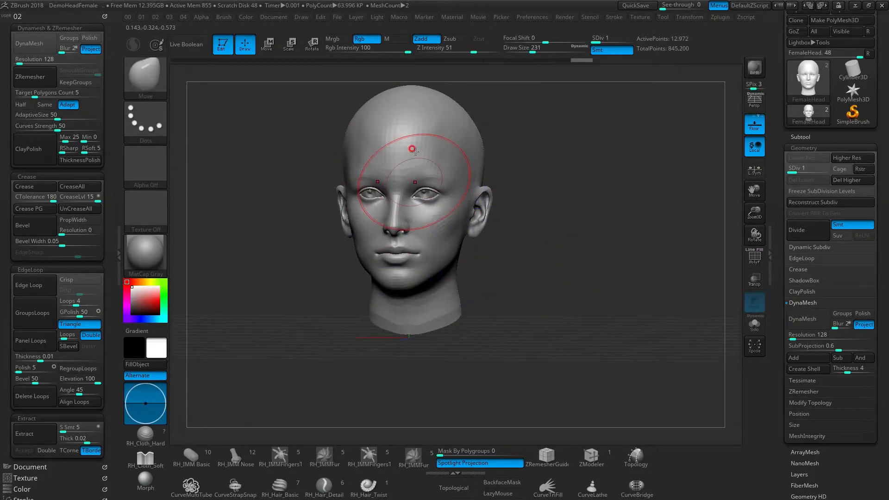
{"action": "key", "text": "d"}
{"action": "left_click_drag", "start_coordinate": [532, 258], "coordinate": [512, 277]}
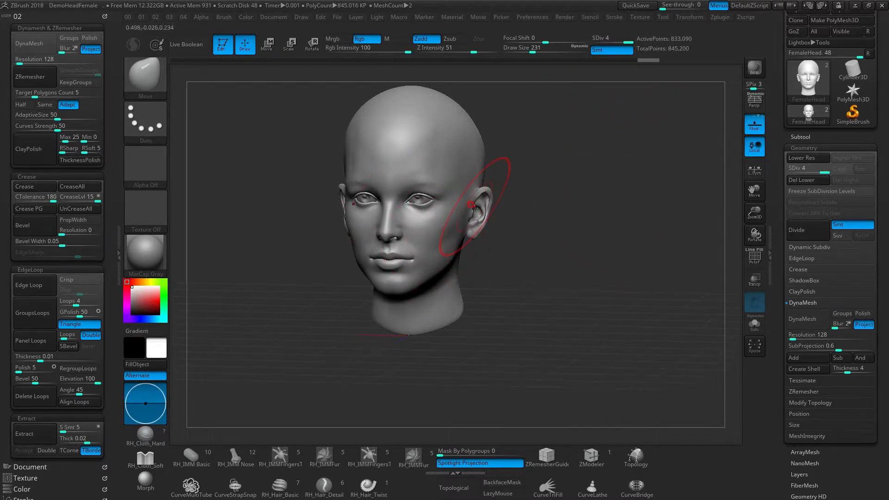
Annotate an arrow from the head to a large oval outline beside it, and label it "Div 1" and "Clone".
{"action": "left_click", "coordinate": [21, 16]}
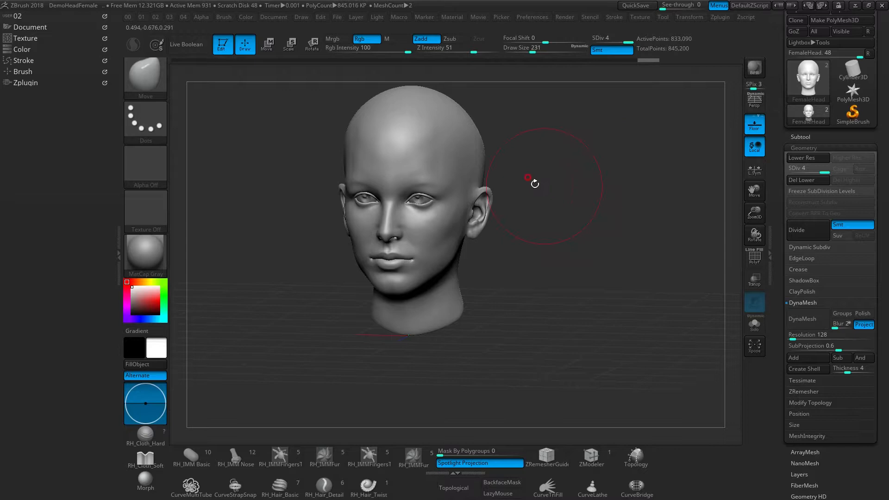
{"action": "left_click_drag", "start_coordinate": [530, 248], "coordinate": [360, 262], "text": "alt"}
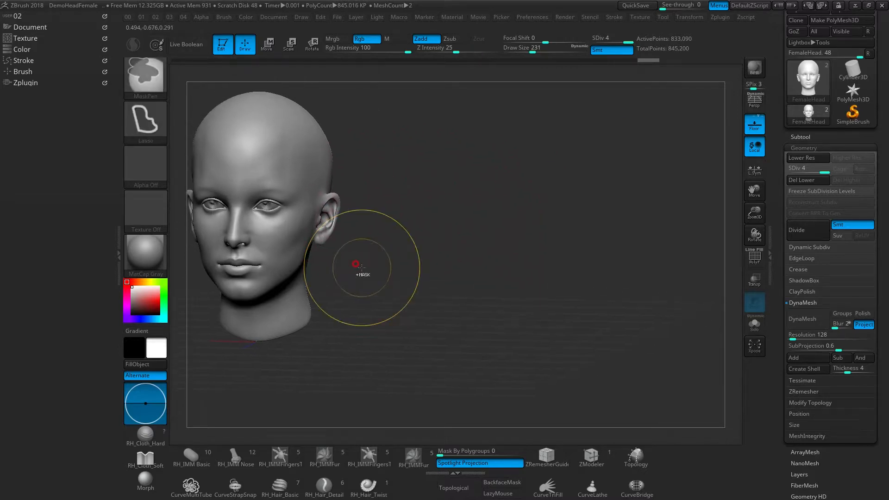
{"action": "left_click_drag", "start_coordinate": [368, 199], "coordinate": [379, 208]}
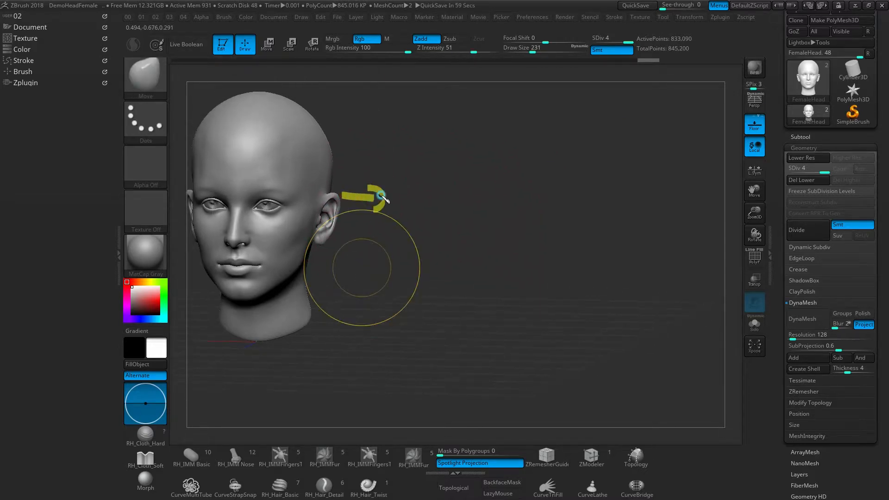
{"action": "mouse_move", "coordinate": [443, 190]}
{"action": "left_mouse_down"}
{"action": "mouse_move", "coordinate": [552, 254]}
{"action": "mouse_move", "coordinate": [426, 198]}
{"action": "left_mouse_up"}
{"action": "left_click_drag", "start_coordinate": [385, 104], "coordinate": [392, 133]}
{"action": "left_click_drag", "start_coordinate": [410, 116], "coordinate": [411, 119]}
{"action": "mouse_move", "coordinate": [435, 92]}
{"action": "left_mouse_down"}
{"action": "mouse_move", "coordinate": [450, 109]}
{"action": "mouse_move", "coordinate": [512, 83]}
{"action": "mouse_move", "coordinate": [538, 83]}
{"action": "mouse_move", "coordinate": [558, 98]}
{"action": "left_mouse_up"}
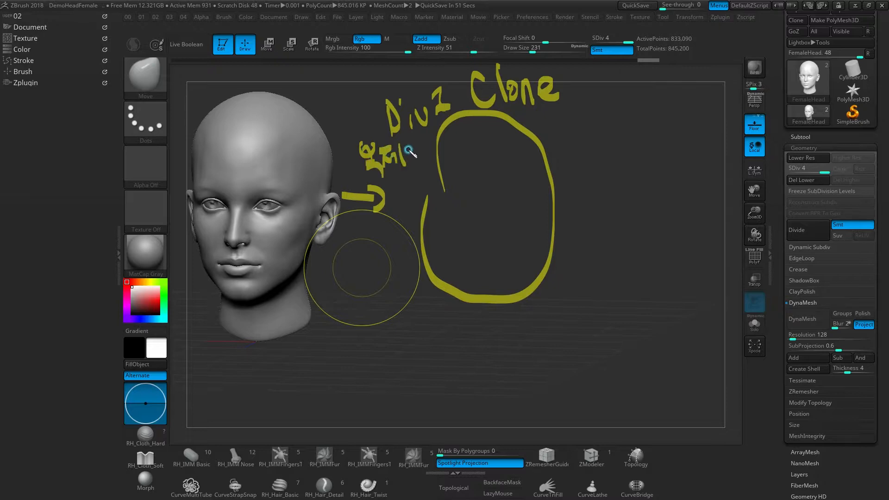
Annotate an arrow from the oval to a square frame containing three UV islands, one mushroom-shaped and two round.
{"action": "mouse_move", "coordinate": [528, 210]}
{"action": "left_mouse_down"}
{"action": "mouse_move", "coordinate": [580, 207]}
{"action": "mouse_move", "coordinate": [564, 218]}
{"action": "left_mouse_up"}
{"action": "mouse_move", "coordinate": [597, 139]}
{"action": "left_mouse_down"}
{"action": "mouse_move", "coordinate": [671, 264]}
{"action": "mouse_move", "coordinate": [599, 124]}
{"action": "left_mouse_up"}
{"action": "mouse_move", "coordinate": [638, 145]}
{"action": "left_mouse_down"}
{"action": "mouse_move", "coordinate": [645, 205]}
{"action": "mouse_move", "coordinate": [627, 145]}
{"action": "left_mouse_up"}
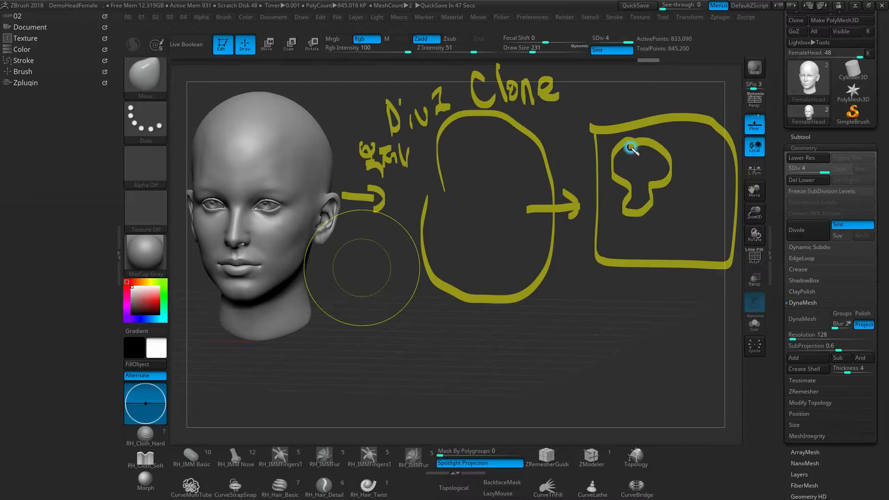
{"action": "left_click_drag", "start_coordinate": [677, 198], "coordinate": [675, 200]}
{"action": "left_click_drag", "start_coordinate": [705, 162], "coordinate": [700, 159]}
Label the framed island sketch "UV" and "Unwrap", and underline the word "Unwrap".
{"action": "left_click_drag", "start_coordinate": [632, 275], "coordinate": [663, 277]}
{"action": "mouse_move", "coordinate": [667, 277]}
{"action": "left_mouse_down"}
{"action": "mouse_move", "coordinate": [687, 302]}
{"action": "mouse_move", "coordinate": [695, 270]}
{"action": "mouse_move", "coordinate": [669, 287]}
{"action": "left_mouse_up"}
{"action": "mouse_move", "coordinate": [581, 319]}
{"action": "left_mouse_down"}
{"action": "mouse_move", "coordinate": [615, 341]}
{"action": "mouse_move", "coordinate": [675, 338]}
{"action": "mouse_move", "coordinate": [677, 365]}
{"action": "left_mouse_up"}
{"action": "left_click_drag", "start_coordinate": [671, 330], "coordinate": [677, 373]}
{"action": "left_click_drag", "start_coordinate": [581, 357], "coordinate": [709, 353]}
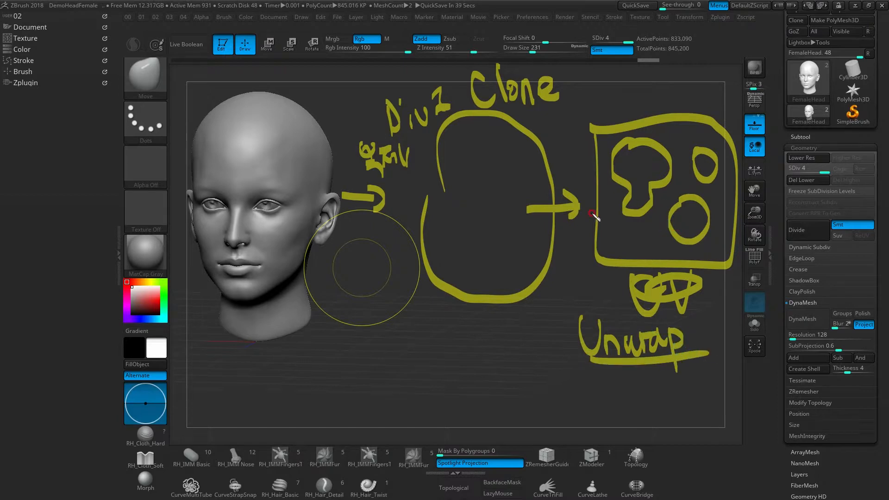
Encircle the framed UV sketch and write "Copy" below the oval outline.
{"action": "mouse_move", "coordinate": [630, 272]}
{"action": "left_mouse_down"}
{"action": "mouse_move", "coordinate": [584, 139]}
{"action": "mouse_move", "coordinate": [614, 242]}
{"action": "left_mouse_up"}
{"action": "mouse_move", "coordinate": [434, 370]}
{"action": "left_mouse_down"}
{"action": "mouse_move", "coordinate": [425, 404]}
{"action": "mouse_move", "coordinate": [463, 399]}
{"action": "left_mouse_up"}
{"action": "left_click_drag", "start_coordinate": [474, 374], "coordinate": [479, 419]}
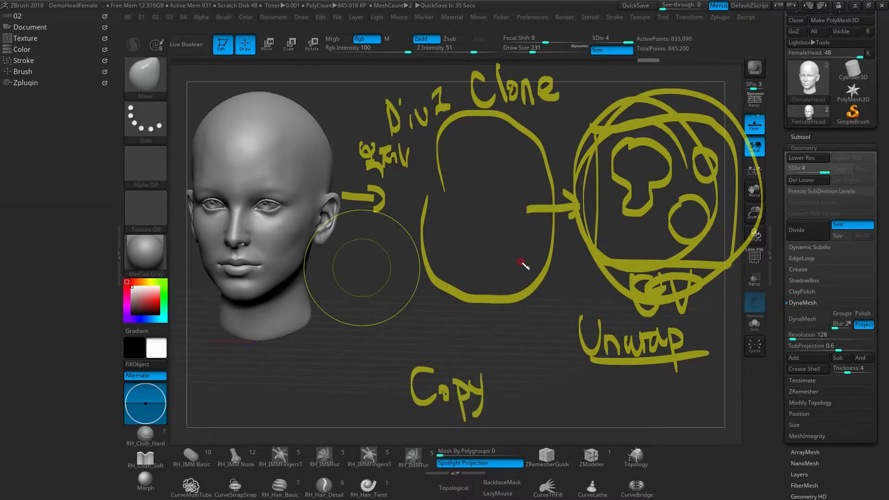
Draw a curved arrow from the UV sketch back to the head's neck, write "Paste" below it, and clear all the annotations.
{"action": "left_click_drag", "start_coordinate": [591, 265], "coordinate": [526, 269]}
{"action": "mouse_move", "coordinate": [600, 271]}
{"action": "left_mouse_down"}
{"action": "mouse_move", "coordinate": [448, 354]}
{"action": "mouse_move", "coordinate": [318, 327]}
{"action": "mouse_move", "coordinate": [319, 336]}
{"action": "left_mouse_up"}
{"action": "left_click_drag", "start_coordinate": [364, 305], "coordinate": [312, 303]}
{"action": "left_click_drag", "start_coordinate": [242, 359], "coordinate": [253, 385]}
{"action": "left_click_drag", "start_coordinate": [277, 373], "coordinate": [279, 394]}
{"action": "mouse_move", "coordinate": [303, 357]}
{"action": "left_mouse_down"}
{"action": "mouse_move", "coordinate": [306, 395]}
{"action": "mouse_move", "coordinate": [319, 364]}
{"action": "left_mouse_up"}
{"action": "left_click_drag", "start_coordinate": [314, 376], "coordinate": [334, 385]}
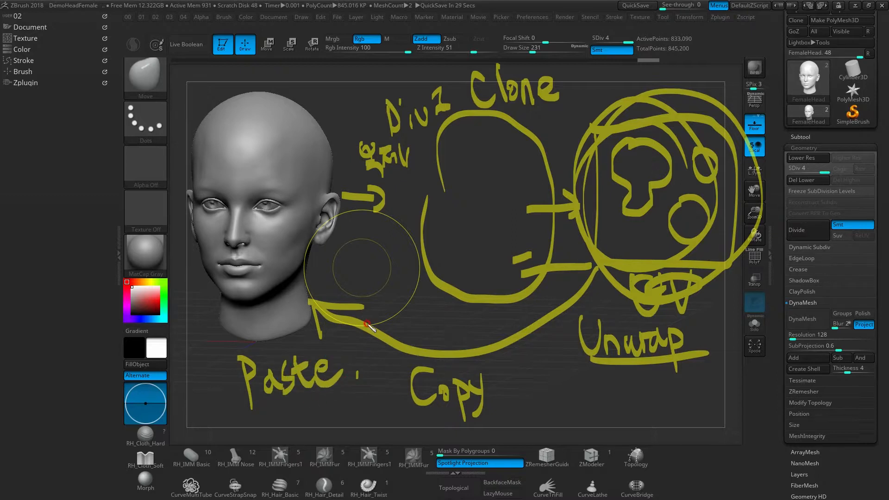
{"action": "key", "text": "Escape"}
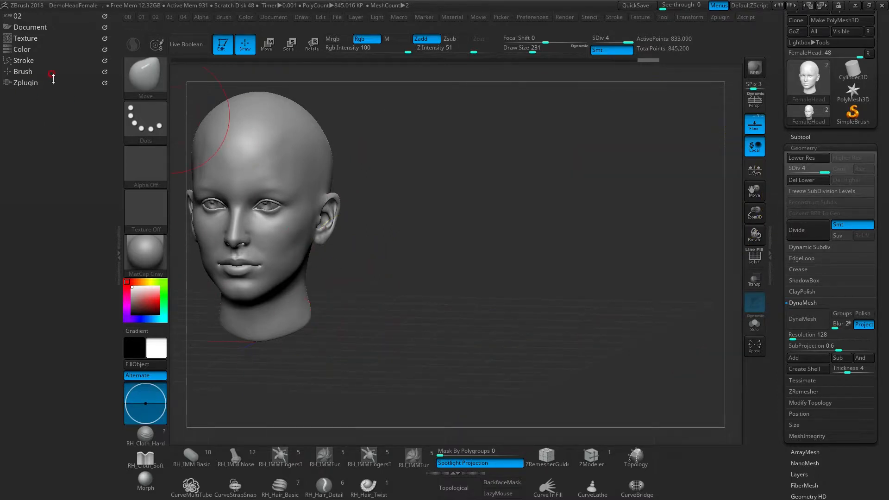
Create a working clone of the subdivided head with UV Master's Work On Clone.
{"action": "left_click", "coordinate": [28, 82]}
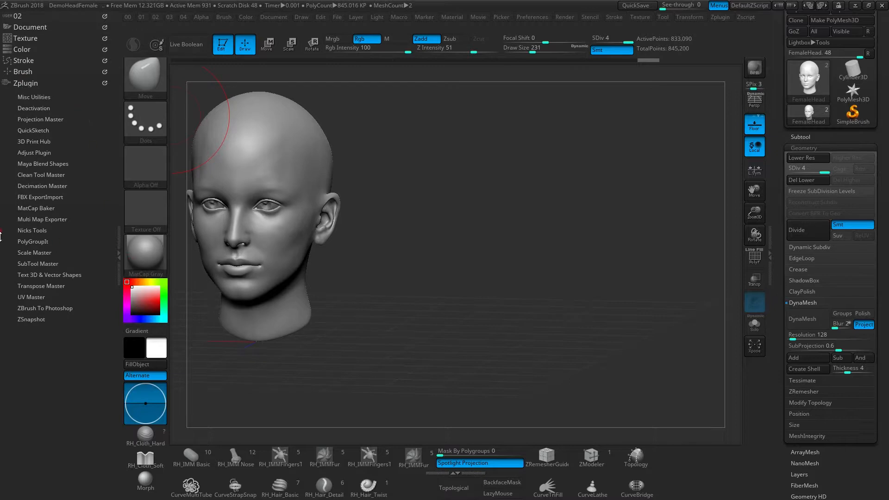
{"action": "left_click", "coordinate": [32, 297]}
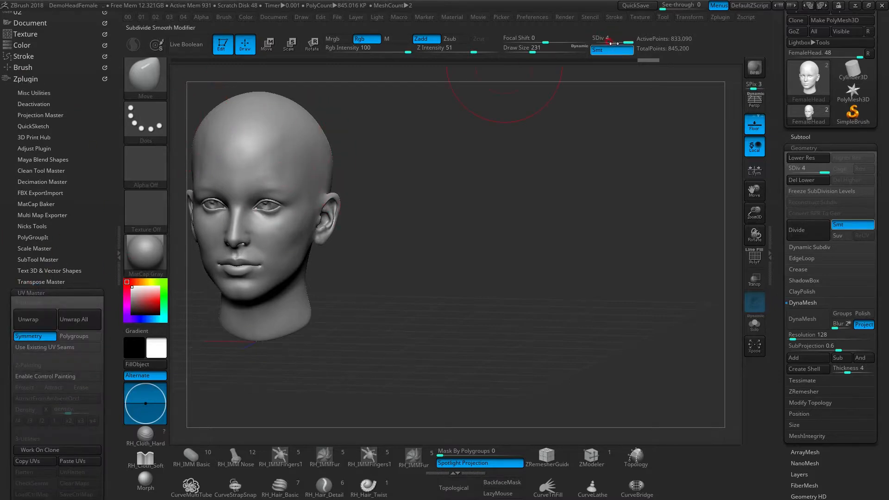
{"action": "left_click_drag", "start_coordinate": [410, 262], "coordinate": [561, 274]}
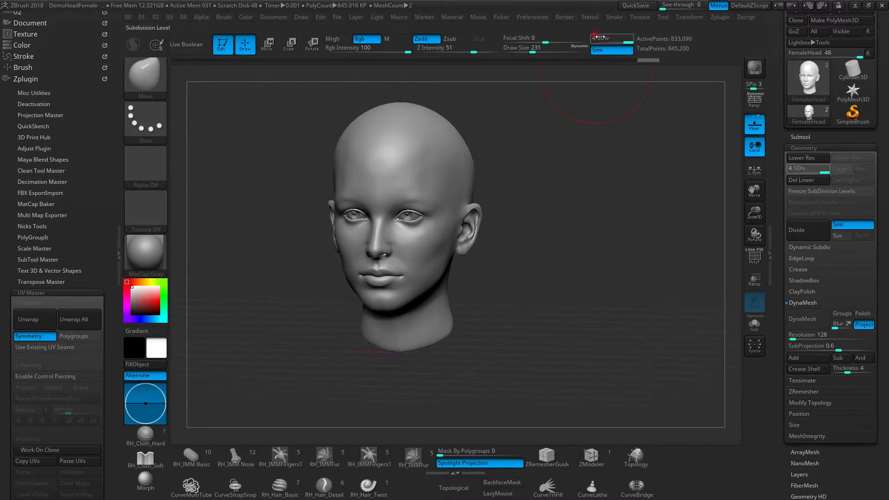
{"action": "left_click_drag", "start_coordinate": [9, 317], "coordinate": [10, 205]}
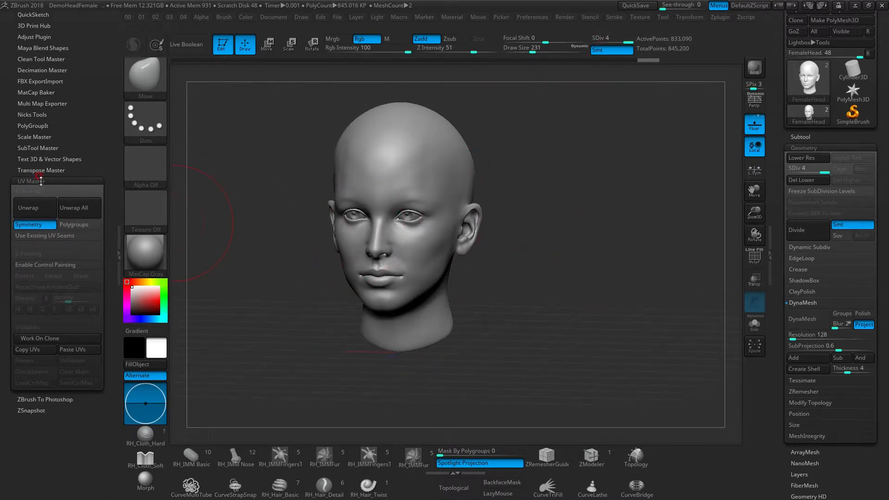
{"action": "left_click", "coordinate": [48, 338]}
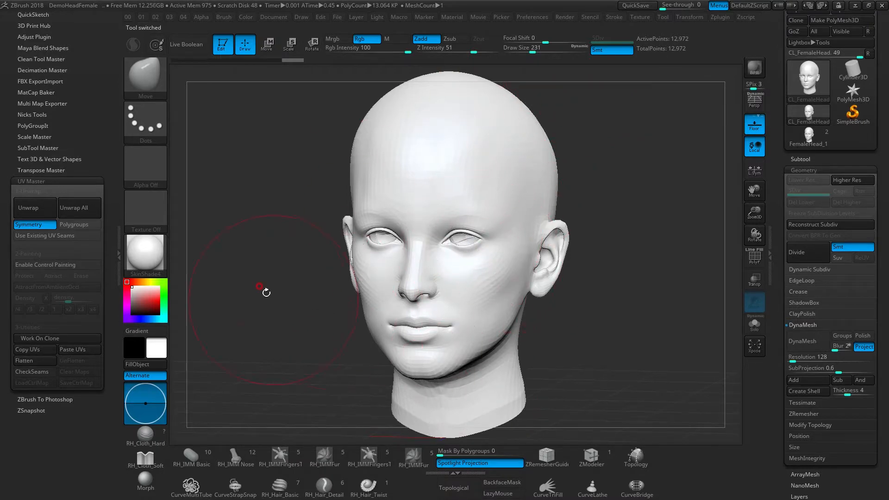
Turn on the clone's polyframe display and inspect the underside of its neck.
{"action": "left_click_drag", "start_coordinate": [617, 338], "coordinate": [458, 293]}
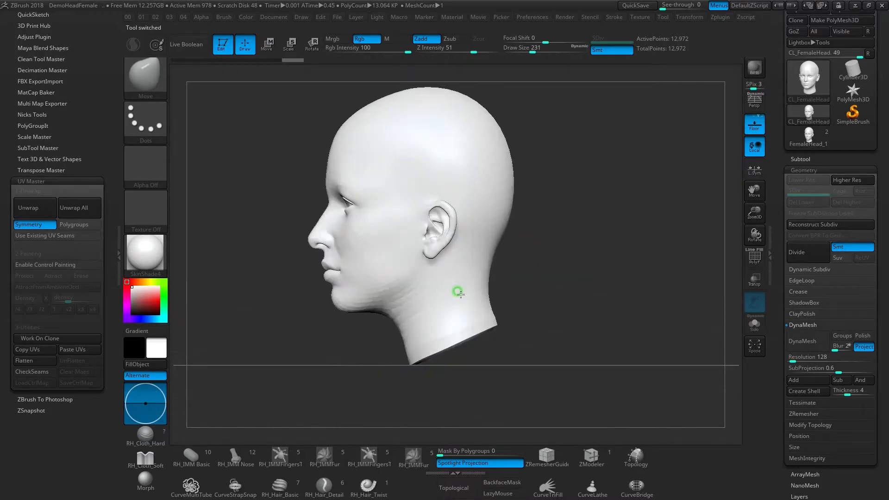
{"action": "key", "text": "shift+f"}
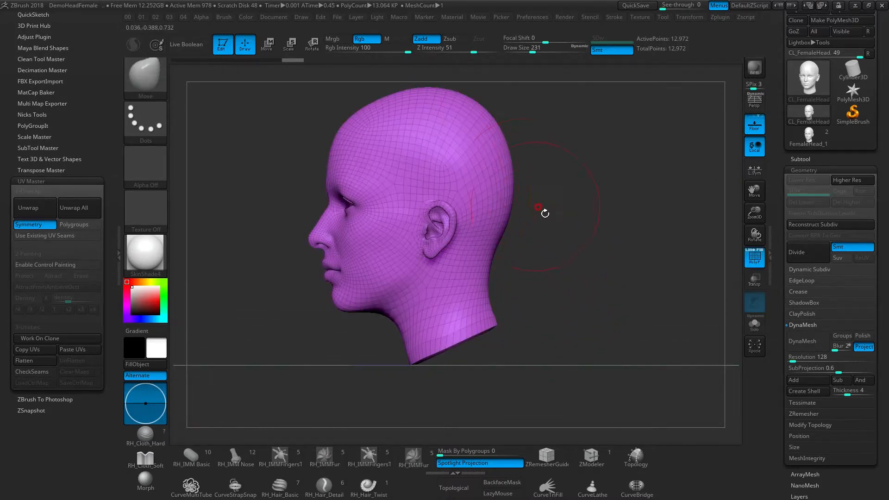
{"action": "mouse_move", "coordinate": [541, 294]}
{"action": "left_mouse_down"}
{"action": "mouse_move", "coordinate": [536, 234]}
{"action": "mouse_move", "coordinate": [456, 254]}
{"action": "left_mouse_up"}
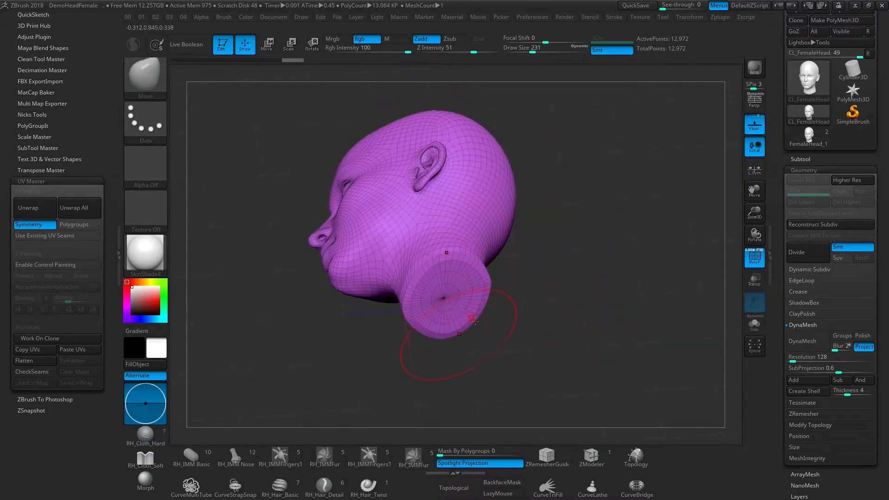
{"action": "left_click_drag", "start_coordinate": [540, 268], "coordinate": [536, 307], "text": "shift"}
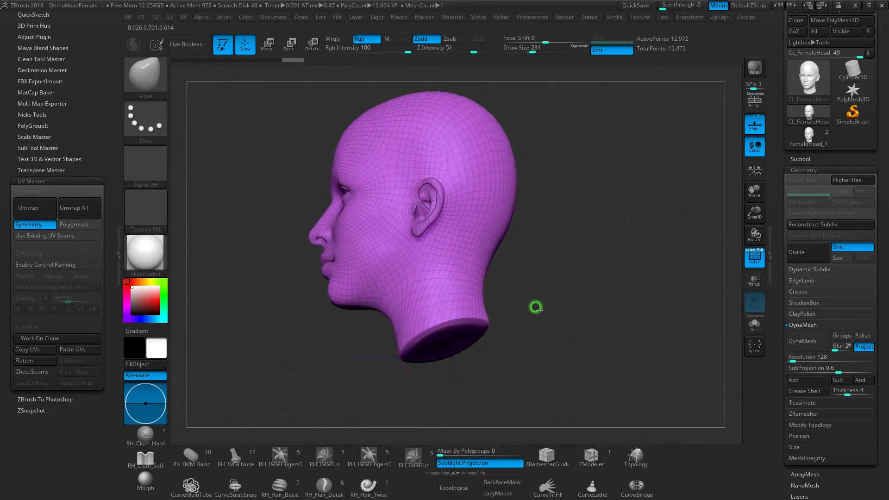
{"action": "left_click_drag", "start_coordinate": [496, 363], "coordinate": [528, 298]}
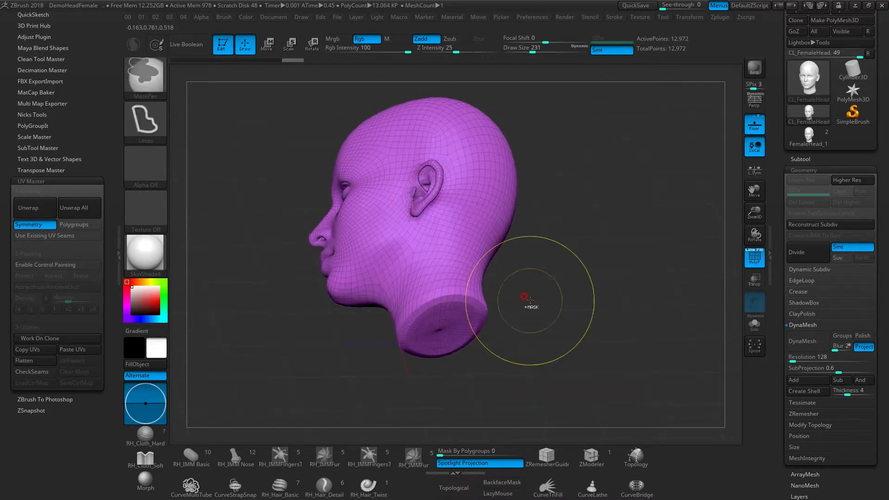
Annotate the outline of the neck's underside with pointer lines leading from it, and clear the annotations.
{"action": "mouse_move", "coordinate": [452, 297]}
{"action": "left_mouse_down"}
{"action": "mouse_move", "coordinate": [404, 320]}
{"action": "mouse_move", "coordinate": [455, 352]}
{"action": "mouse_move", "coordinate": [465, 331]}
{"action": "mouse_move", "coordinate": [565, 332]}
{"action": "left_mouse_up"}
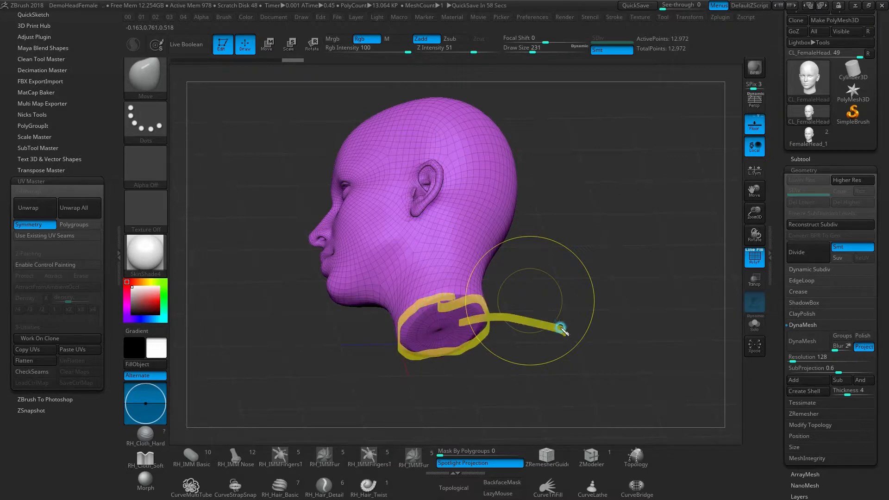
{"action": "mouse_move", "coordinate": [405, 306]}
{"action": "left_mouse_down"}
{"action": "mouse_move", "coordinate": [379, 326]}
{"action": "mouse_move", "coordinate": [403, 359]}
{"action": "left_mouse_up"}
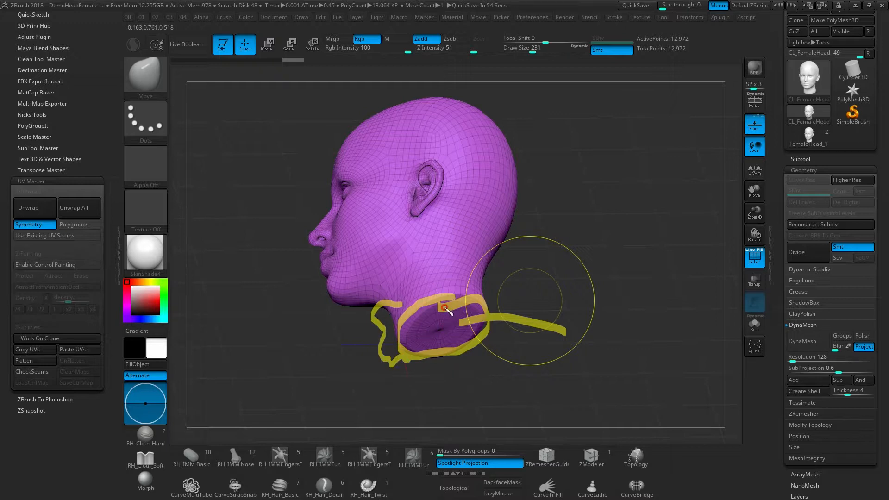
{"action": "left_click_drag", "start_coordinate": [457, 335], "coordinate": [550, 376]}
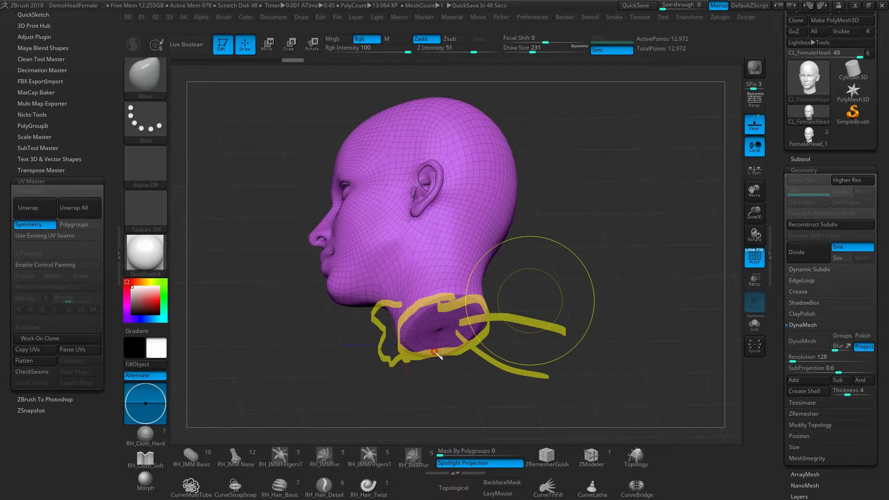
{"action": "key", "text": "Escape"}
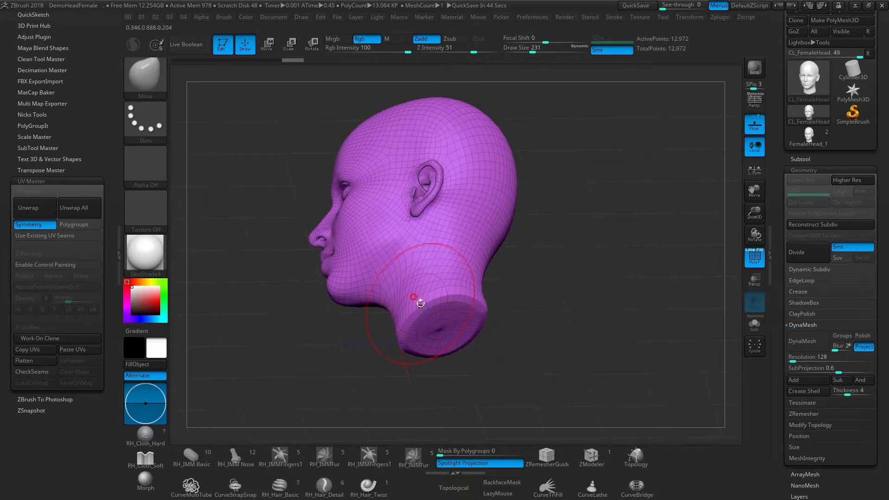
Mask the flat cap under the clone's neck from the side view and make it a separate polygroup.
{"action": "mouse_move", "coordinate": [503, 279]}
{"action": "right_mouse_down"}
{"action": "mouse_move", "coordinate": [491, 334]}
{"action": "mouse_move", "coordinate": [558, 235]}
{"action": "right_mouse_up"}
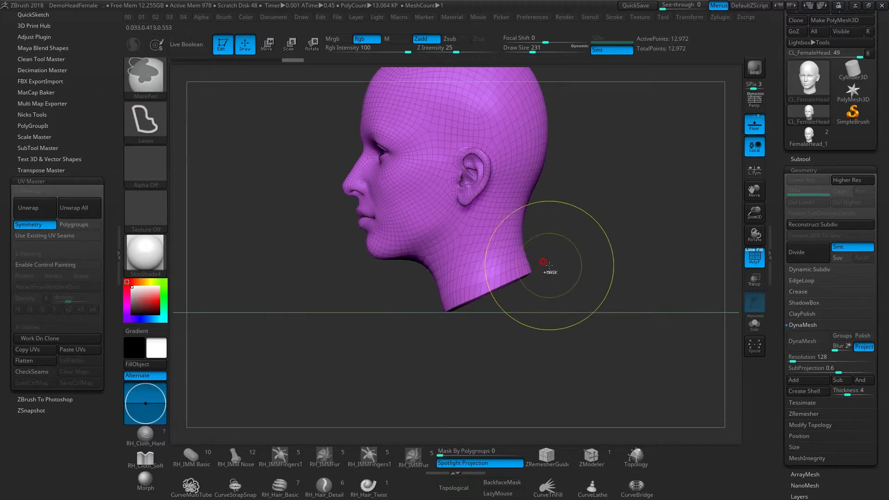
{"action": "mouse_move", "coordinate": [518, 273]}
{"action": "left_mouse_down", "text": "ctrl"}
{"action": "mouse_move", "coordinate": [461, 293]}
{"action": "mouse_move", "coordinate": [453, 330]}
{"action": "mouse_move", "coordinate": [547, 296]}
{"action": "left_mouse_up", "text": "ctrl"}
{"action": "right_click_drag", "start_coordinate": [536, 227], "coordinate": [503, 298]}
{"action": "right_click_drag", "start_coordinate": [497, 250], "coordinate": [615, 271]}
{"action": "key", "text": "ctrl+w"}
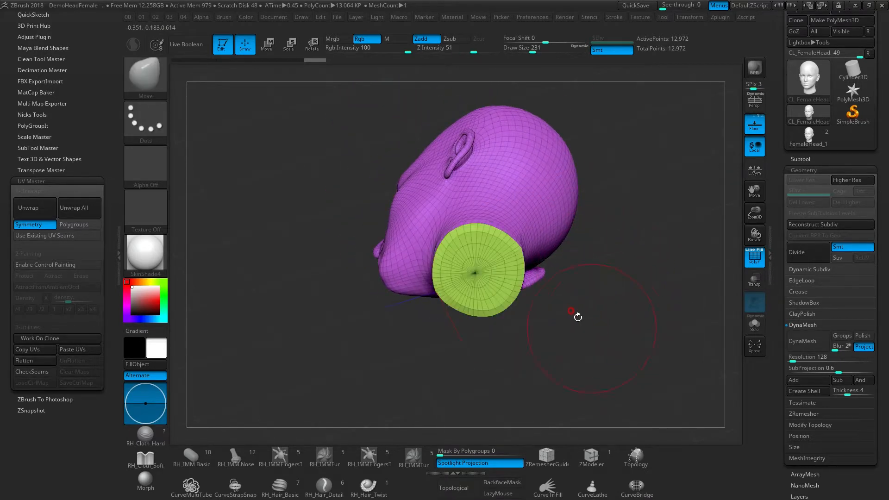
{"action": "right_click_drag", "start_coordinate": [476, 218], "coordinate": [464, 155]}
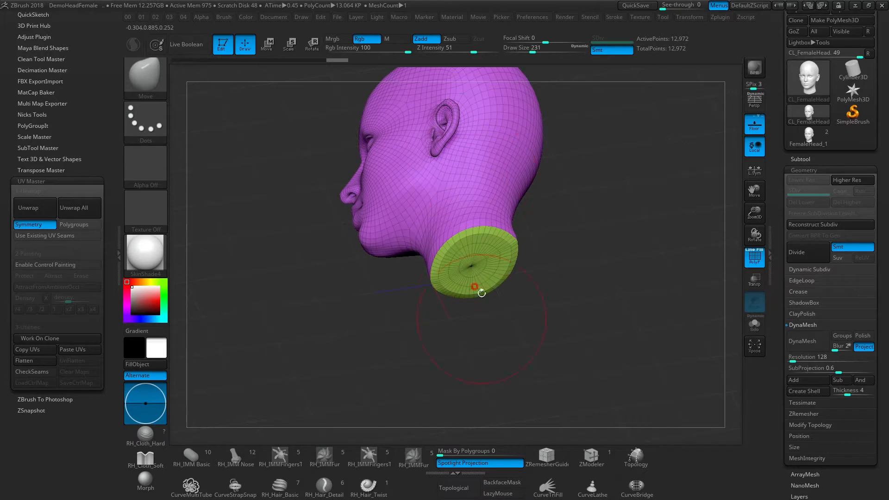
Unwrap the clone with Symmetry on and Polygroups off, and preview its flattened UV layout.
{"action": "mouse_move", "coordinate": [482, 260]}
{"action": "right_mouse_down"}
{"action": "mouse_move", "coordinate": [491, 195]}
{"action": "mouse_move", "coordinate": [472, 210]}
{"action": "mouse_move", "coordinate": [482, 222]}
{"action": "right_mouse_up"}
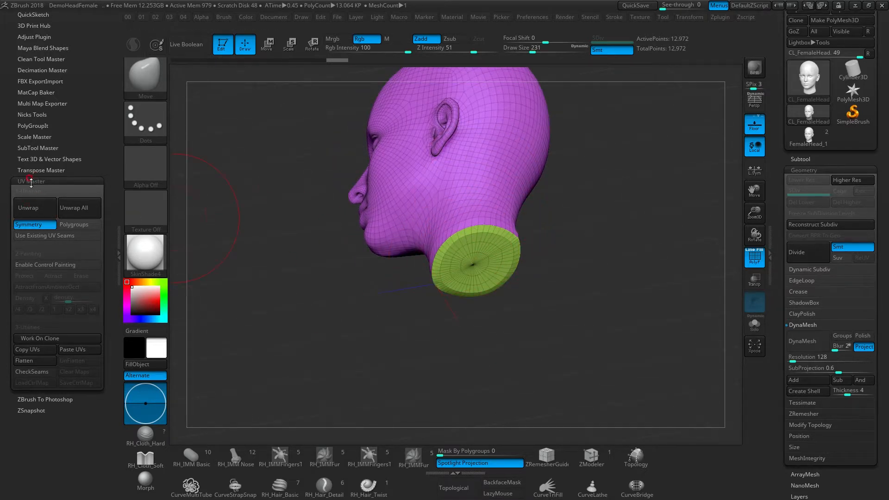
{"action": "left_click", "coordinate": [76, 225]}
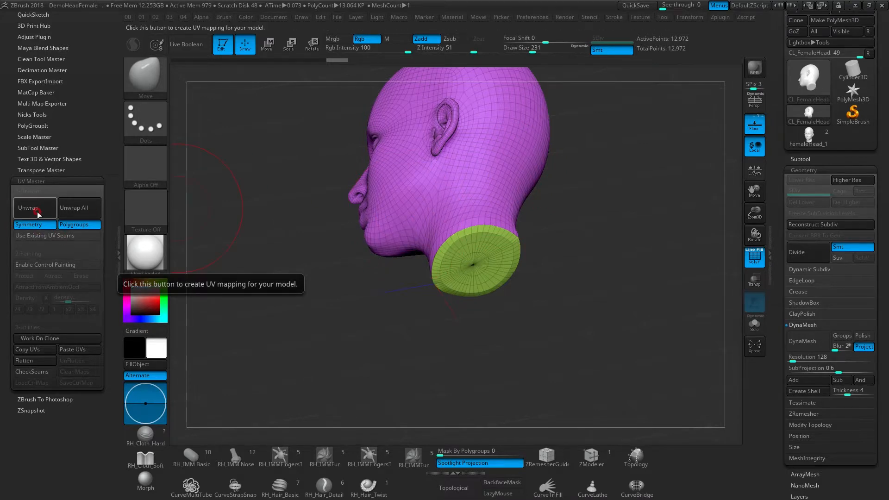
{"action": "left_click", "coordinate": [78, 225]}
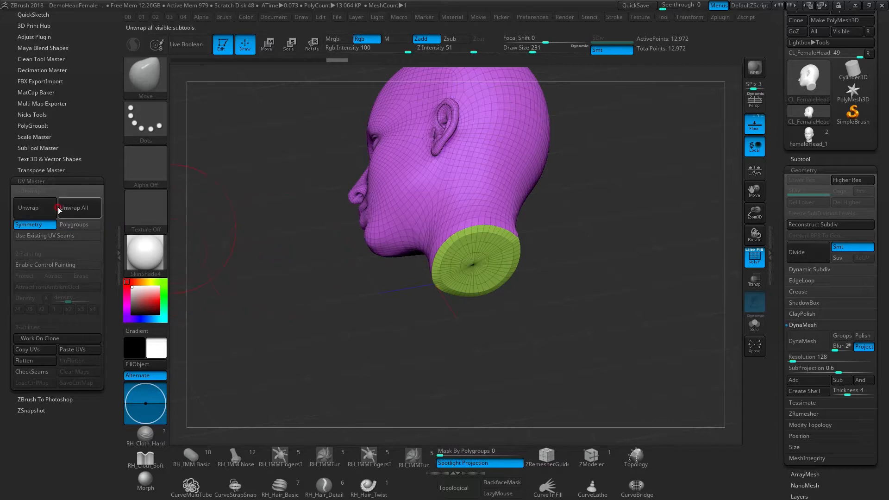
{"action": "left_click_drag", "start_coordinate": [615, 167], "coordinate": [677, 203]}
{"action": "left_click_drag", "start_coordinate": [584, 190], "coordinate": [514, 279], "text": "alt"}
{"action": "left_click", "coordinate": [28, 210]}
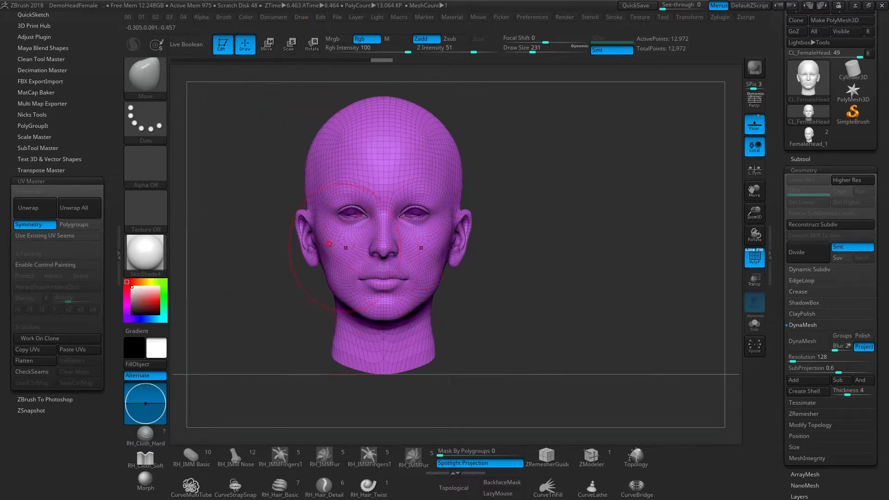
{"action": "left_click", "coordinate": [33, 363]}
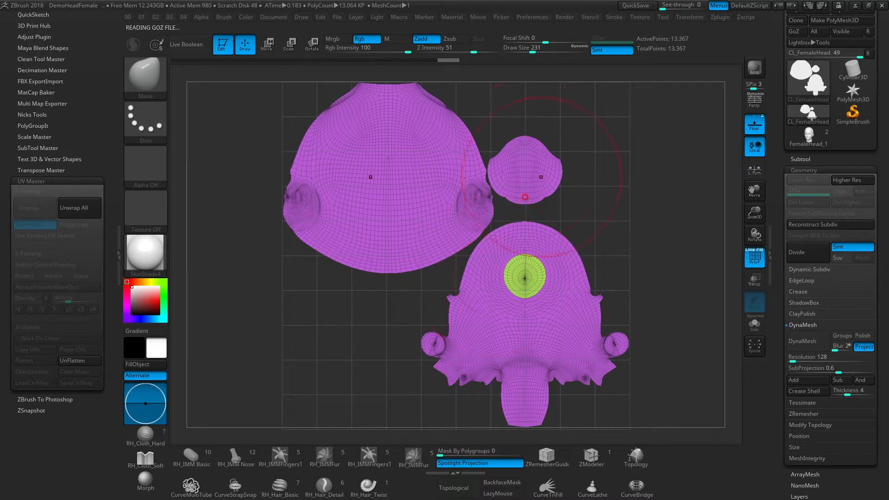
{"action": "left_click", "coordinate": [71, 362]}
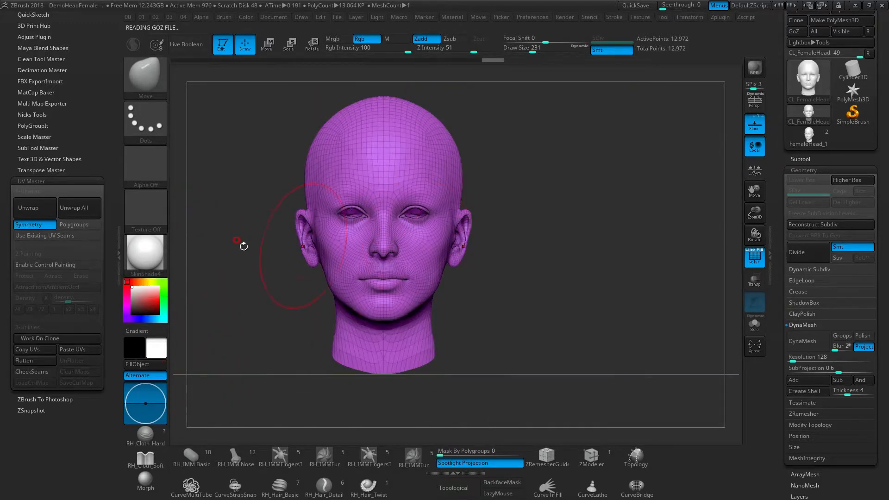
Unwrap the clone again with both Symmetry and Polygroups enabled, and examine the flattened UV islands.
{"action": "left_click", "coordinate": [80, 226]}
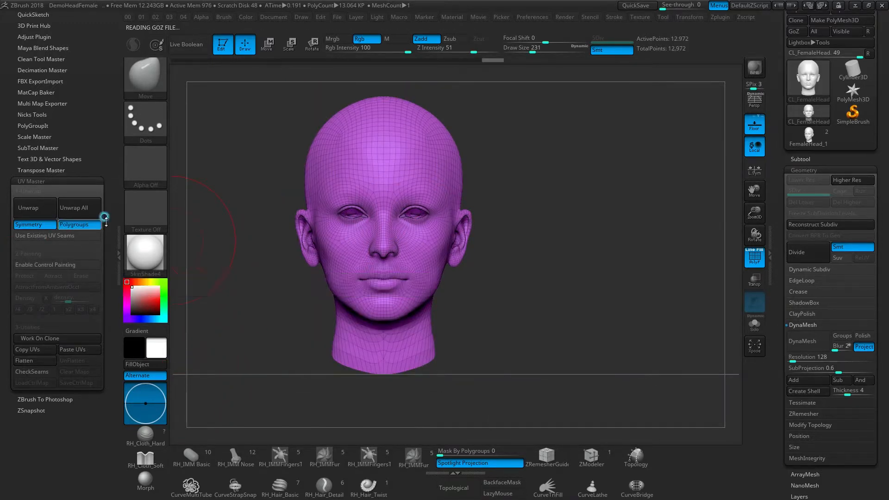
{"action": "left_click_drag", "start_coordinate": [531, 311], "coordinate": [392, 353]}
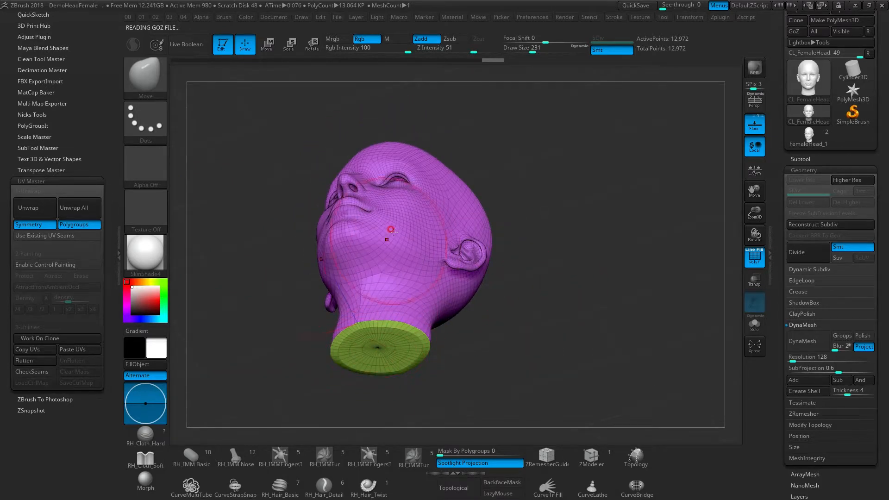
{"action": "left_click_drag", "start_coordinate": [533, 214], "coordinate": [535, 290], "text": "shift"}
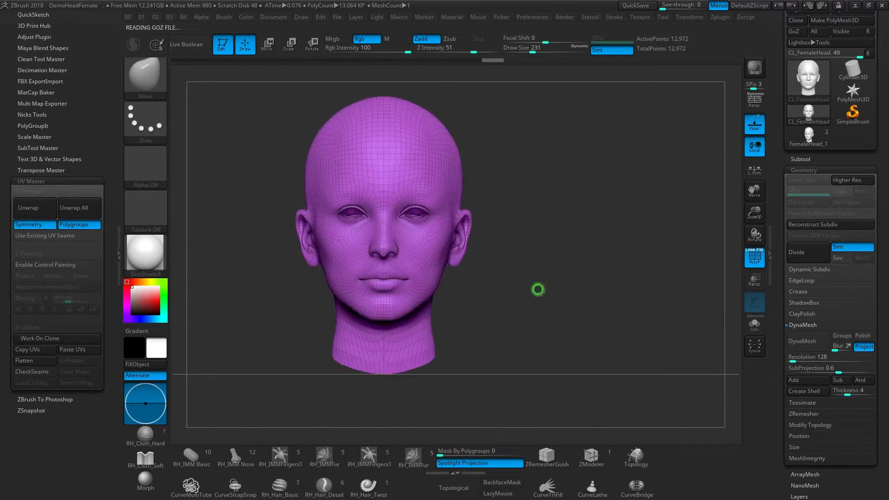
{"action": "left_click", "coordinate": [27, 209]}
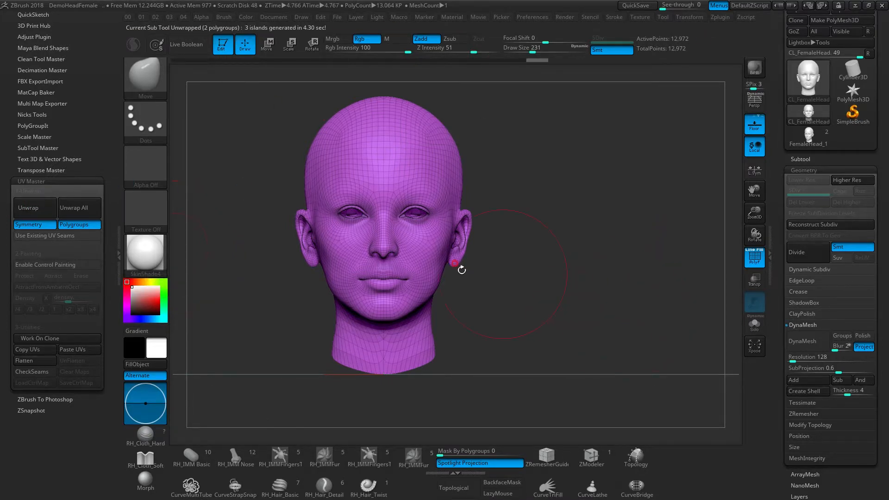
{"action": "left_click", "coordinate": [35, 361]}
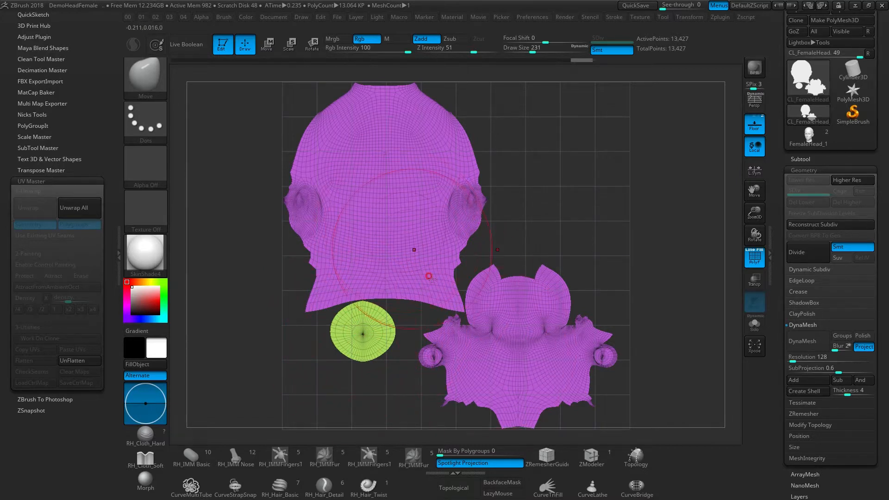
{"action": "left_click", "coordinate": [74, 361]}
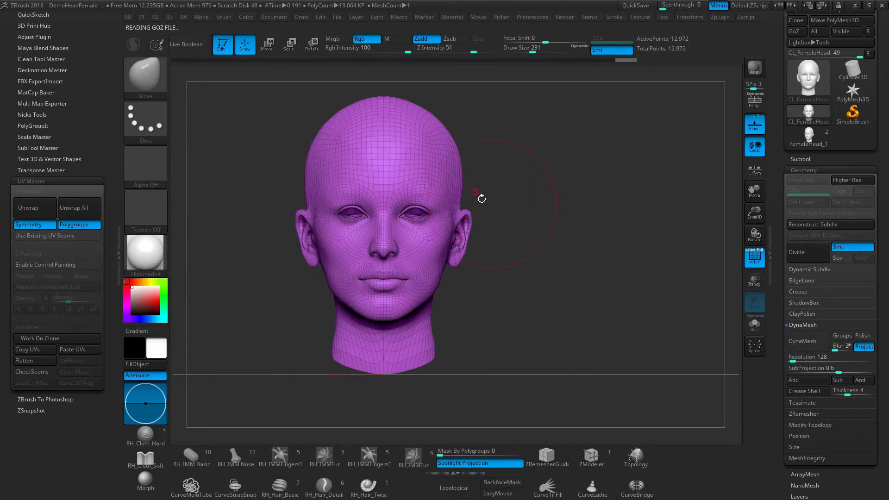
Turn off the clone's polyframe display and return the head to a front view.
{"action": "left_click_drag", "start_coordinate": [509, 190], "coordinate": [519, 204]}
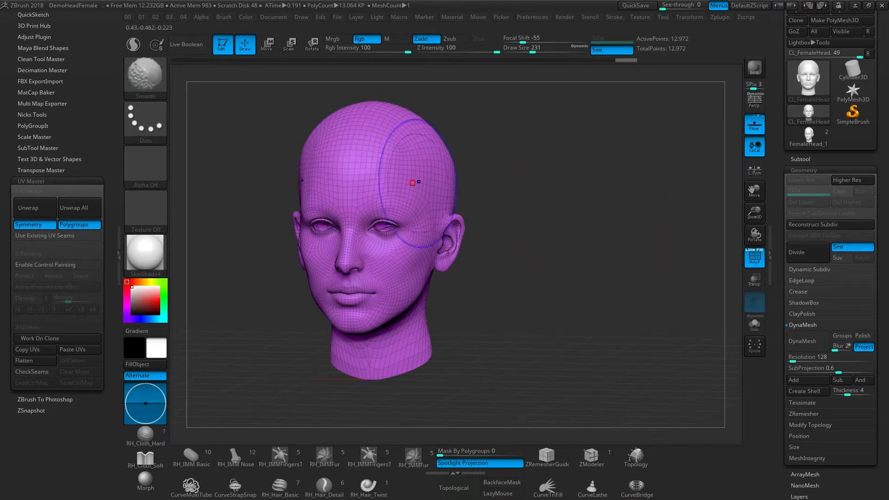
{"action": "key", "text": "shift+f"}
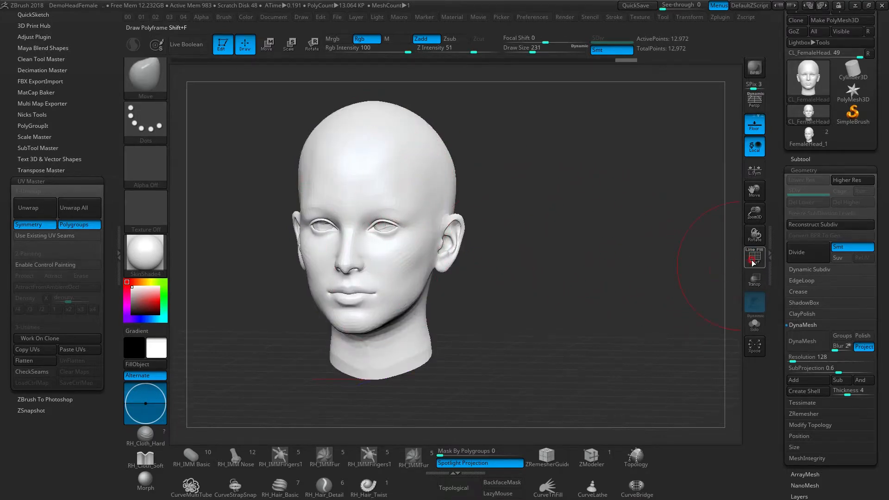
{"action": "left_click_drag", "start_coordinate": [526, 212], "coordinate": [535, 208], "text": "shift"}
{"action": "mouse_move", "coordinate": [496, 255]}
{"action": "left_mouse_down", "text": "alt"}
{"action": "mouse_move", "coordinate": [508, 249]}
{"action": "mouse_move", "coordinate": [495, 248]}
{"action": "left_mouse_up", "text": "alt"}
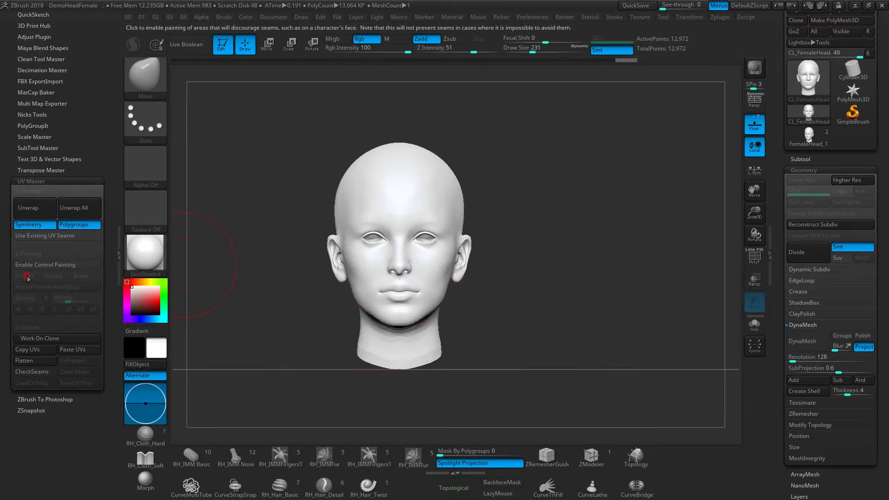
Enable UV Master's Control Painting, select the Standard brush, and activate Protect painting.
{"action": "left_click", "coordinate": [59, 264]}
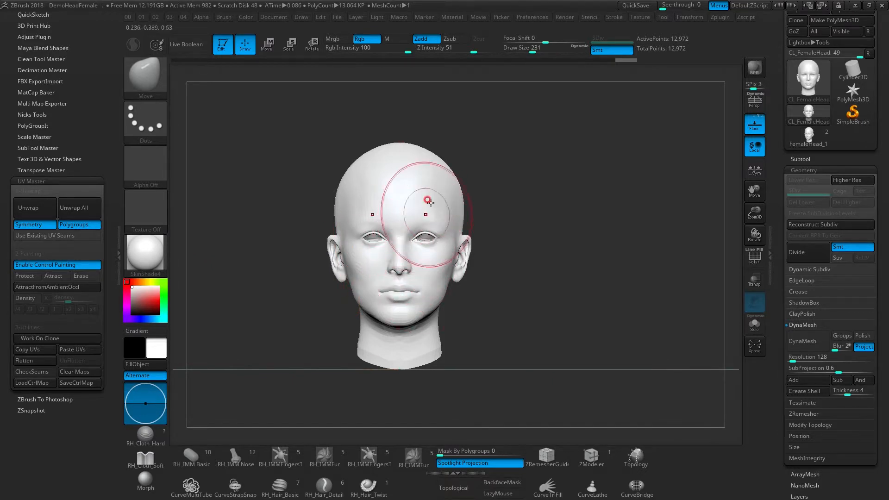
{"action": "key", "text": "b"}
{"action": "key", "text": "s"}
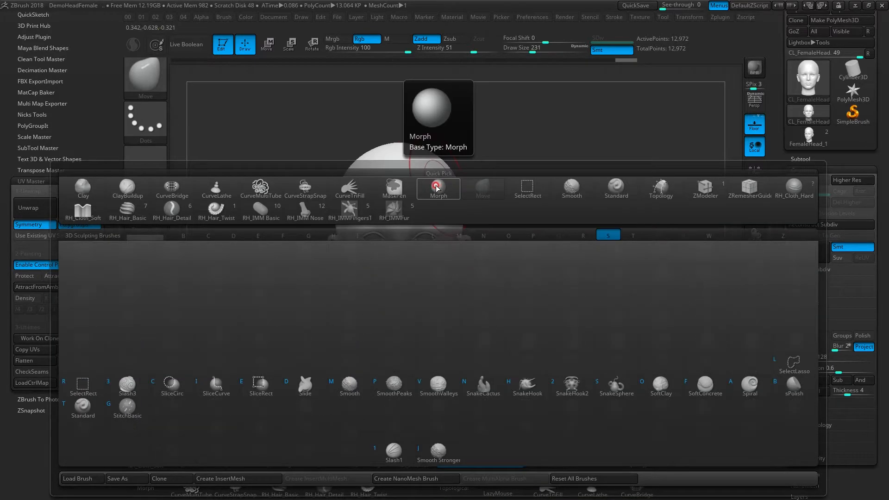
{"action": "key", "text": "t"}
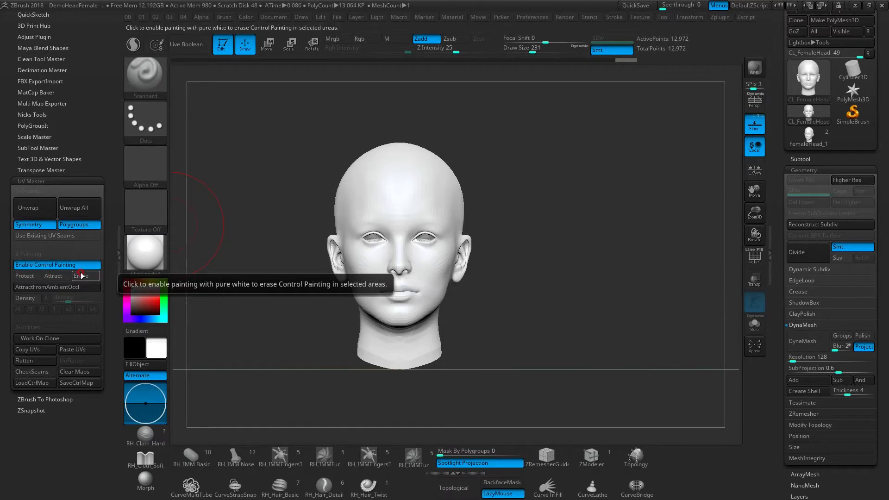
{"action": "left_click", "coordinate": [26, 276]}
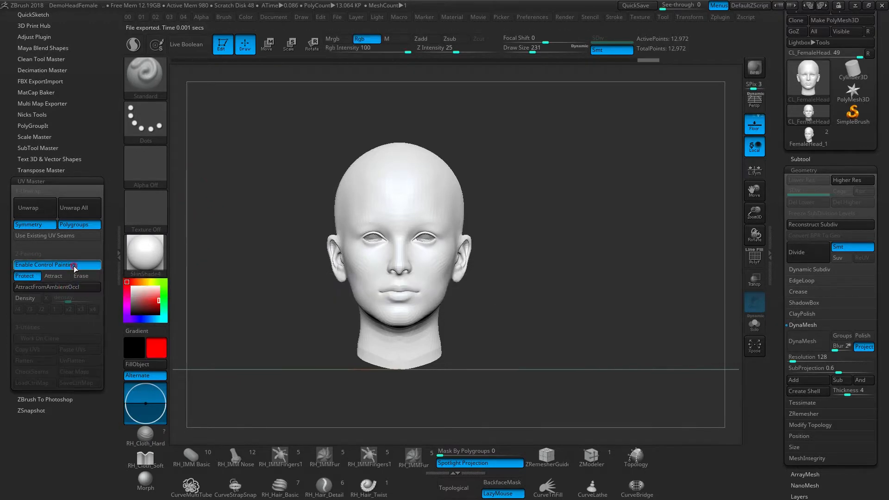
Set the brush size to 343 and paint Protect over the face, ears, front of the neck and sides of the head.
{"action": "key", "text": "s"}
{"action": "mouse_move", "coordinate": [375, 197]}
{"action": "left_mouse_down"}
{"action": "mouse_move", "coordinate": [365, 208]}
{"action": "mouse_move", "coordinate": [393, 157]}
{"action": "mouse_move", "coordinate": [359, 172]}
{"action": "mouse_move", "coordinate": [384, 160]}
{"action": "mouse_move", "coordinate": [399, 209]}
{"action": "mouse_move", "coordinate": [399, 252]}
{"action": "mouse_move", "coordinate": [385, 266]}
{"action": "mouse_move", "coordinate": [372, 253]}
{"action": "mouse_move", "coordinate": [385, 283]}
{"action": "mouse_move", "coordinate": [368, 319]}
{"action": "mouse_move", "coordinate": [373, 343]}
{"action": "mouse_move", "coordinate": [394, 351]}
{"action": "mouse_move", "coordinate": [361, 343]}
{"action": "mouse_move", "coordinate": [380, 347]}
{"action": "left_mouse_up"}
{"action": "right_click_drag", "start_coordinate": [407, 204], "coordinate": [398, 148]}
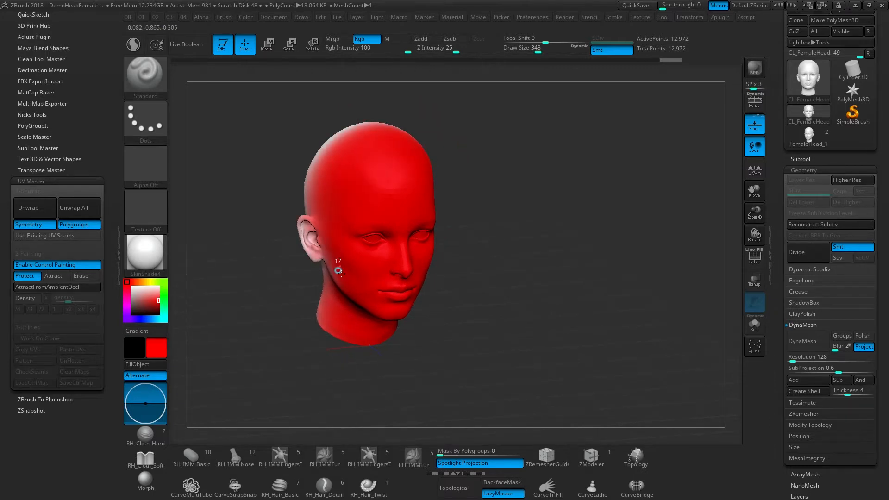
{"action": "mouse_move", "coordinate": [331, 260]}
{"action": "right_mouse_down"}
{"action": "mouse_move", "coordinate": [384, 203]}
{"action": "mouse_move", "coordinate": [352, 199]}
{"action": "right_mouse_up"}
{"action": "mouse_move", "coordinate": [301, 153]}
{"action": "left_mouse_down"}
{"action": "mouse_move", "coordinate": [311, 208]}
{"action": "mouse_move", "coordinate": [292, 298]}
{"action": "mouse_move", "coordinate": [317, 157]}
{"action": "mouse_move", "coordinate": [284, 318]}
{"action": "mouse_move", "coordinate": [318, 200]}
{"action": "mouse_move", "coordinate": [343, 156]}
{"action": "left_mouse_up"}
{"action": "mouse_move", "coordinate": [345, 182]}
{"action": "right_mouse_down"}
{"action": "mouse_move", "coordinate": [314, 181]}
{"action": "mouse_move", "coordinate": [324, 147]}
{"action": "right_mouse_up"}
{"action": "mouse_move", "coordinate": [331, 132]}
{"action": "left_mouse_down"}
{"action": "mouse_move", "coordinate": [308, 145]}
{"action": "mouse_move", "coordinate": [271, 320]}
{"action": "left_mouse_up"}
{"action": "mouse_move", "coordinate": [272, 320]}
{"action": "right_mouse_down"}
{"action": "mouse_move", "coordinate": [344, 264]}
{"action": "mouse_move", "coordinate": [383, 254]}
{"action": "mouse_move", "coordinate": [309, 220]}
{"action": "mouse_move", "coordinate": [280, 190]}
{"action": "right_mouse_up"}
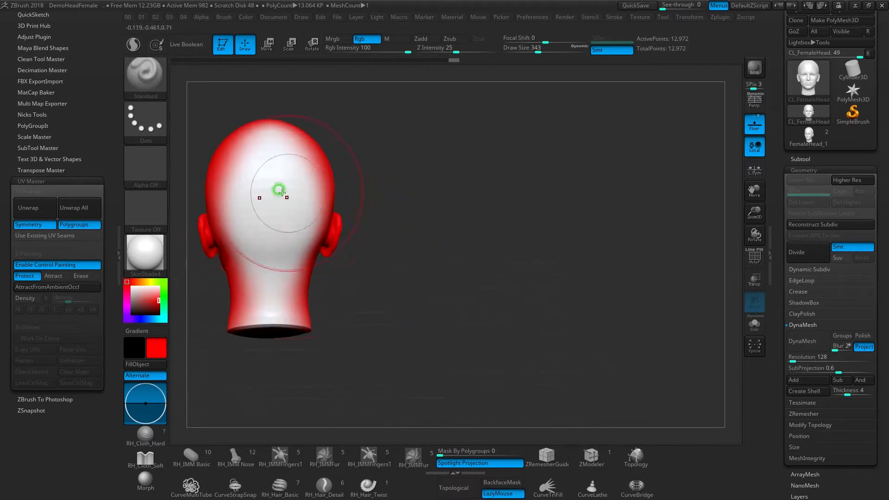
Paint an Attract strip at brush size 69 down the middle of the back of the head, from crown to neck base.
{"action": "left_click", "coordinate": [54, 277]}
{"action": "key", "text": "s"}
{"action": "left_click_drag", "start_coordinate": [288, 191], "coordinate": [271, 192]}
{"action": "right_click_drag", "start_coordinate": [280, 126], "coordinate": [264, 126]}
{"action": "left_click_drag", "start_coordinate": [261, 124], "coordinate": [271, 324]}
{"action": "left_click_drag", "start_coordinate": [264, 137], "coordinate": [261, 120]}
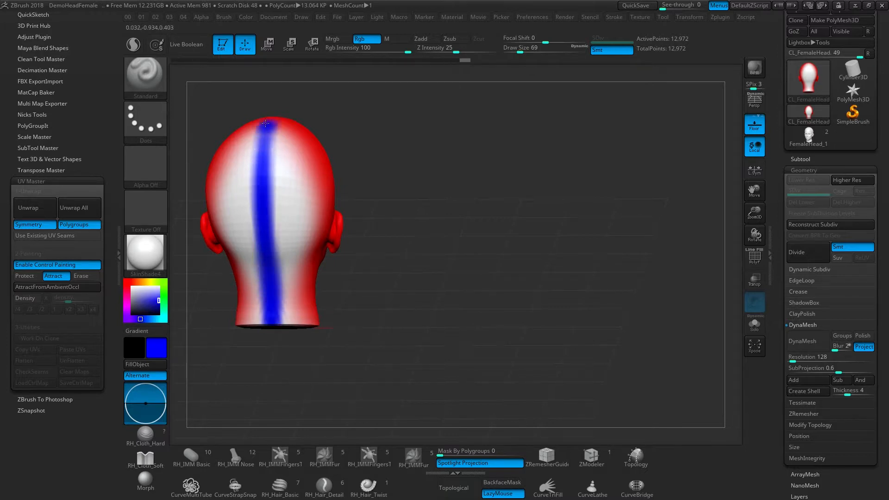
Annotate the seam along the Attract strip, sketch the expected unfolded face layout beside the head, and clear the annotations.
{"action": "mouse_move", "coordinate": [320, 96]}
{"action": "left_mouse_down"}
{"action": "mouse_move", "coordinate": [301, 137]}
{"action": "mouse_move", "coordinate": [352, 184]}
{"action": "mouse_move", "coordinate": [347, 172]}
{"action": "mouse_move", "coordinate": [272, 145]}
{"action": "mouse_move", "coordinate": [366, 159]}
{"action": "mouse_move", "coordinate": [385, 137]}
{"action": "mouse_move", "coordinate": [339, 98]}
{"action": "left_mouse_up"}
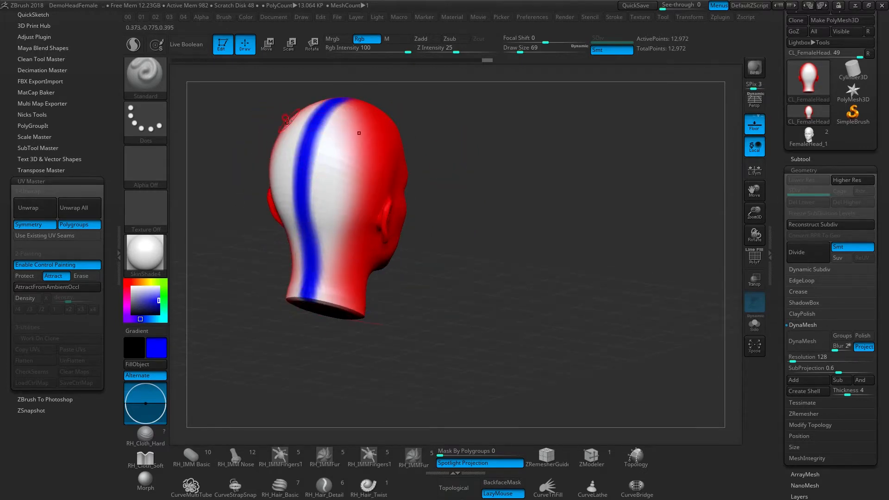
{"action": "key", "text": "ctrl+shift"}
{"action": "left_click_drag", "start_coordinate": [309, 170], "coordinate": [260, 182]}
{"action": "mouse_move", "coordinate": [319, 117]}
{"action": "left_mouse_down"}
{"action": "mouse_move", "coordinate": [302, 199]}
{"action": "mouse_move", "coordinate": [301, 308]}
{"action": "left_mouse_up"}
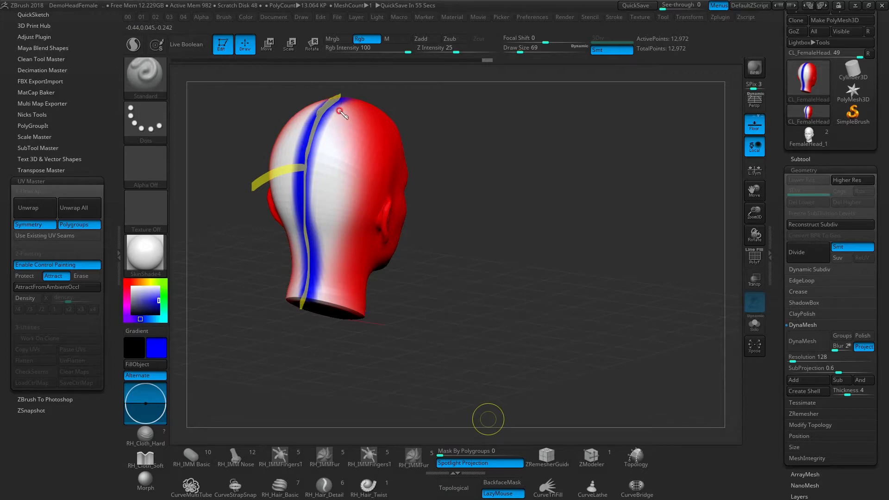
{"action": "mouse_move", "coordinate": [530, 115]}
{"action": "left_mouse_down"}
{"action": "mouse_move", "coordinate": [476, 124]}
{"action": "mouse_move", "coordinate": [488, 198]}
{"action": "mouse_move", "coordinate": [573, 194]}
{"action": "mouse_move", "coordinate": [582, 118]}
{"action": "mouse_move", "coordinate": [533, 114]}
{"action": "mouse_move", "coordinate": [508, 130]}
{"action": "left_mouse_up"}
{"action": "left_click_drag", "start_coordinate": [537, 135], "coordinate": [545, 142]}
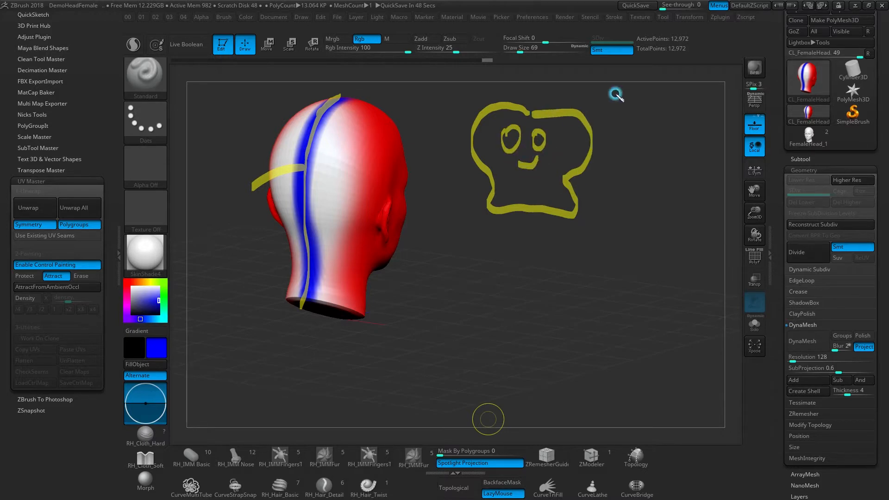
{"action": "left_click", "coordinate": [579, 267]}
Unwrap the clone using the Protect and Attract painting, and preview the flattened UV layout.
{"action": "left_click_drag", "start_coordinate": [493, 313], "coordinate": [333, 298]}
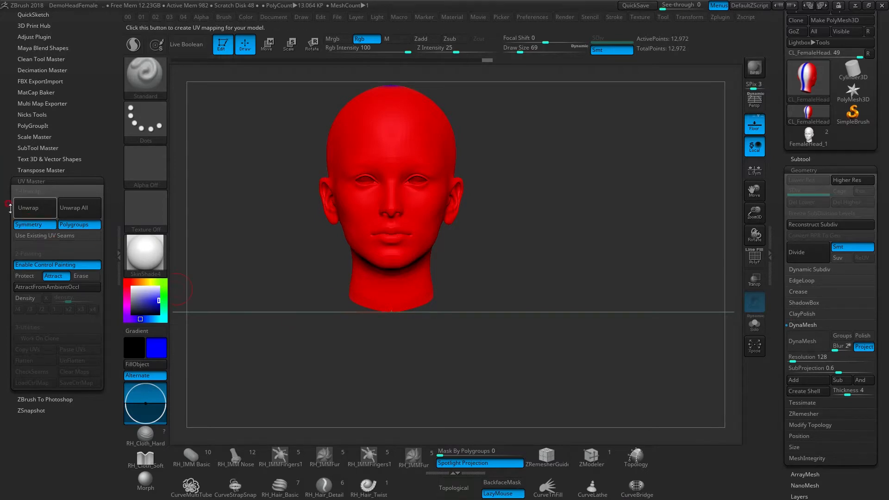
{"action": "left_click", "coordinate": [30, 211]}
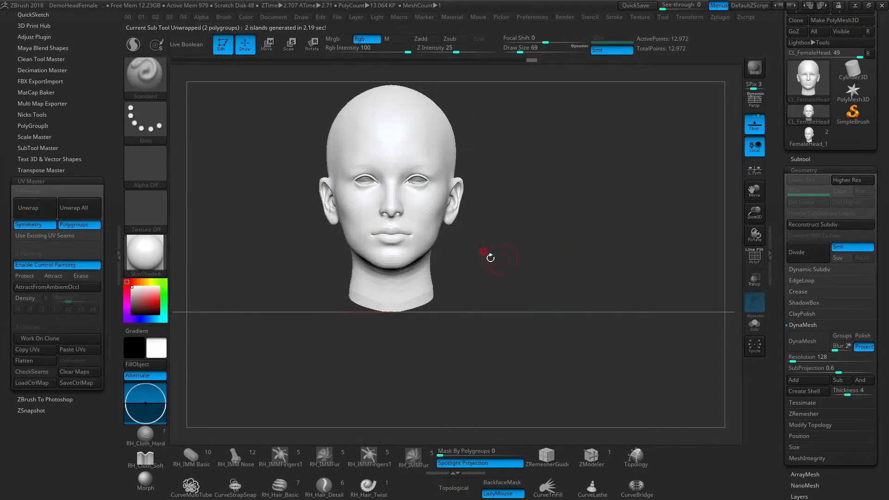
{"action": "left_click", "coordinate": [32, 360]}
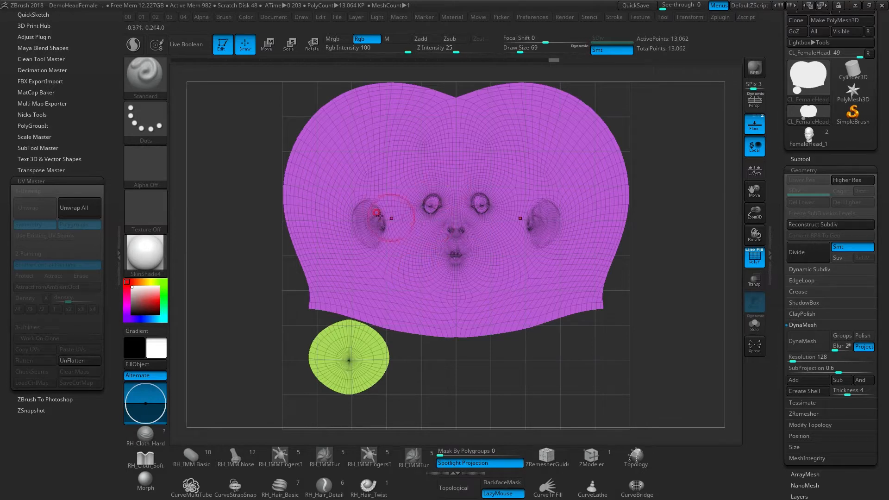
{"action": "left_click", "coordinate": [78, 362]}
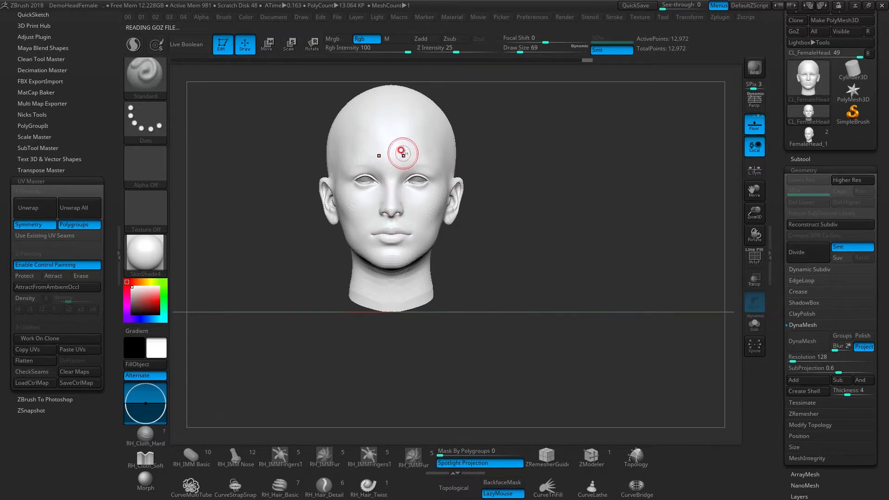
Copy the clone's UVs and paste them onto the original subdivided FemaleHead_1 tool.
{"action": "left_click", "coordinate": [34, 350]}
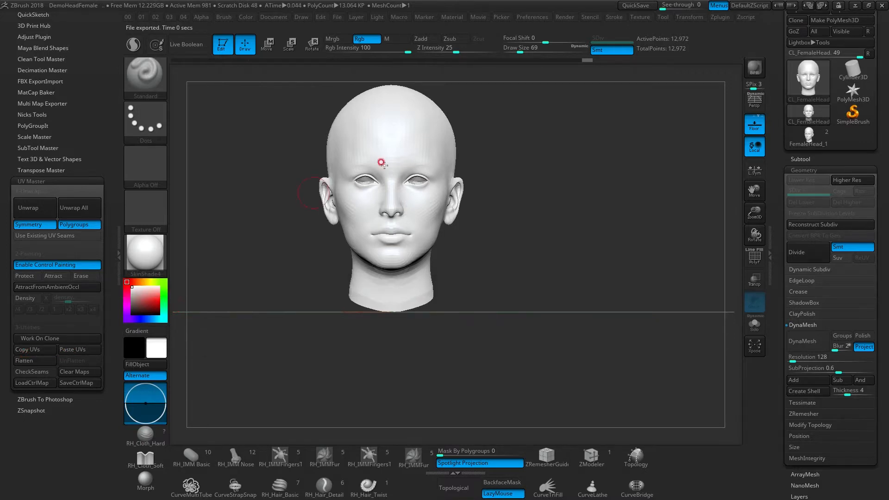
{"action": "left_click", "coordinate": [823, 142]}
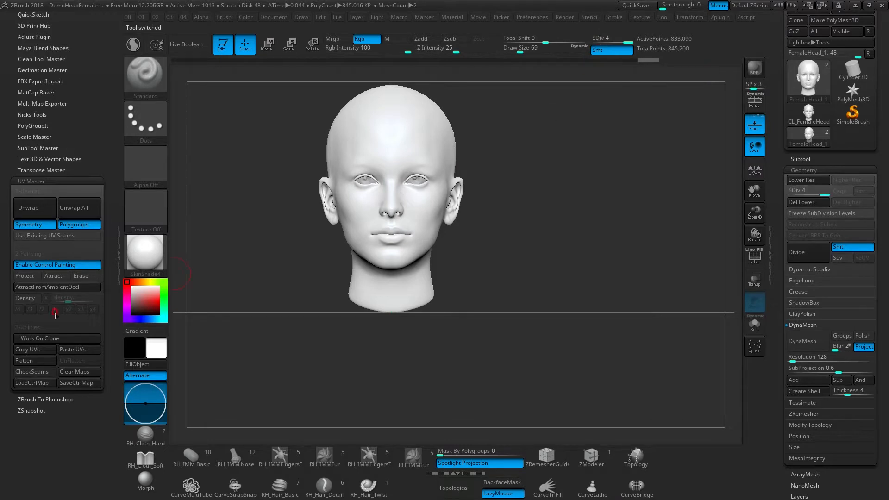
{"action": "left_click", "coordinate": [75, 350]}
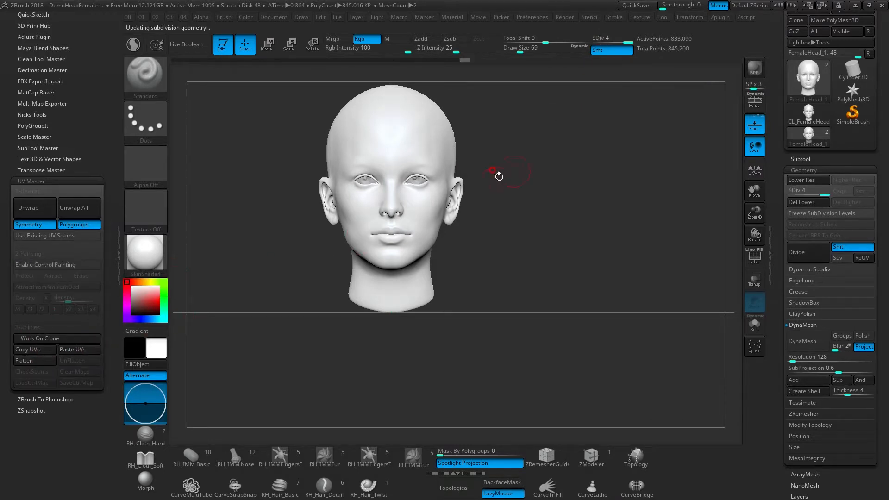
Preview the flattened UV layout of the subdivided head with Morph UV, and return to the 3D shape.
{"action": "left_click_drag", "start_coordinate": [781, 229], "coordinate": [781, 170]}
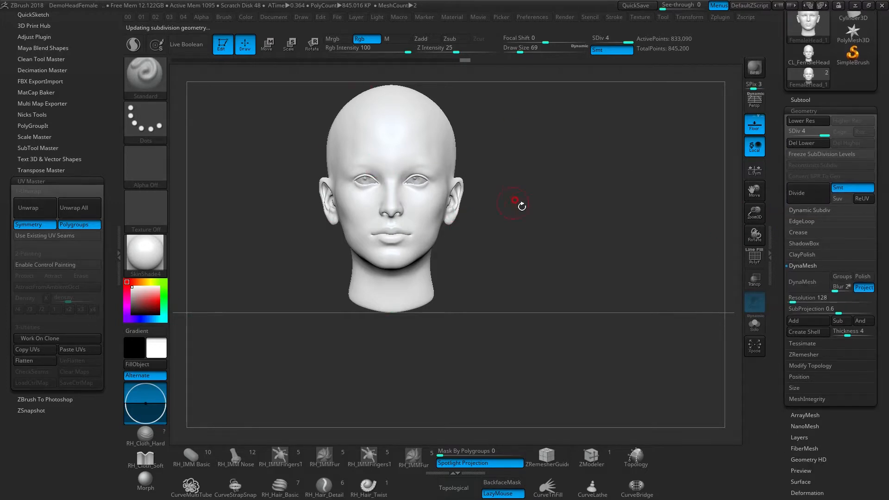
{"action": "left_click_drag", "start_coordinate": [506, 226], "coordinate": [531, 256], "text": "alt"}
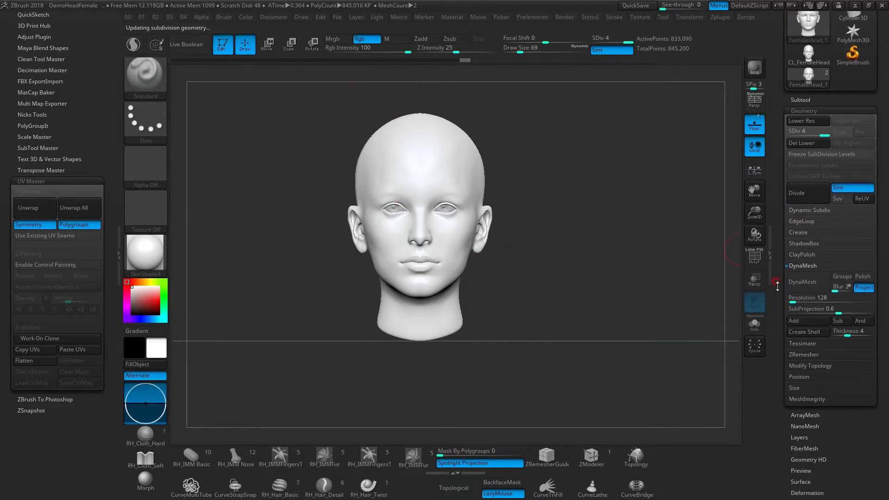
{"action": "left_click_drag", "start_coordinate": [780, 318], "coordinate": [795, 226]}
{"action": "left_click_drag", "start_coordinate": [783, 259], "coordinate": [782, 185]}
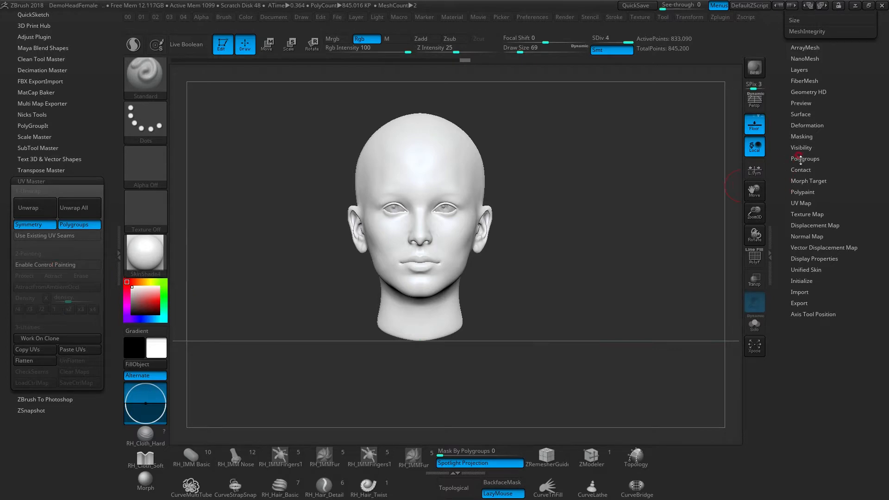
{"action": "left_click", "coordinate": [801, 203]}
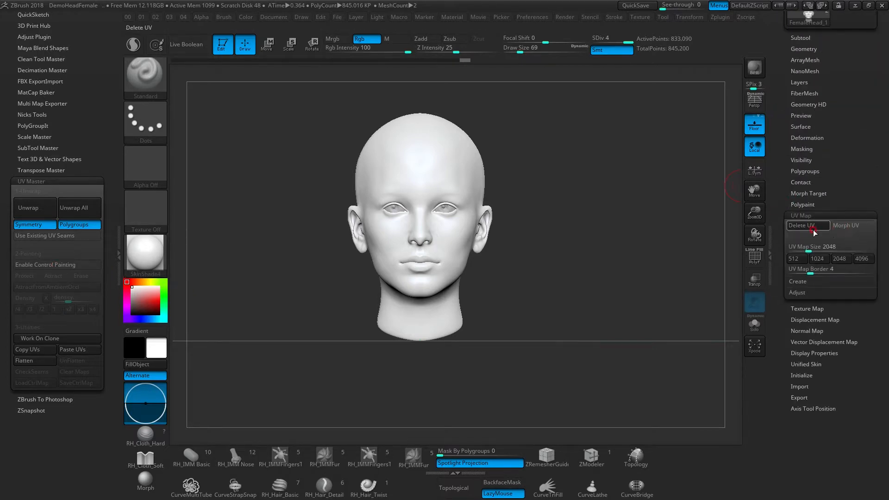
{"action": "left_click", "coordinate": [852, 225]}
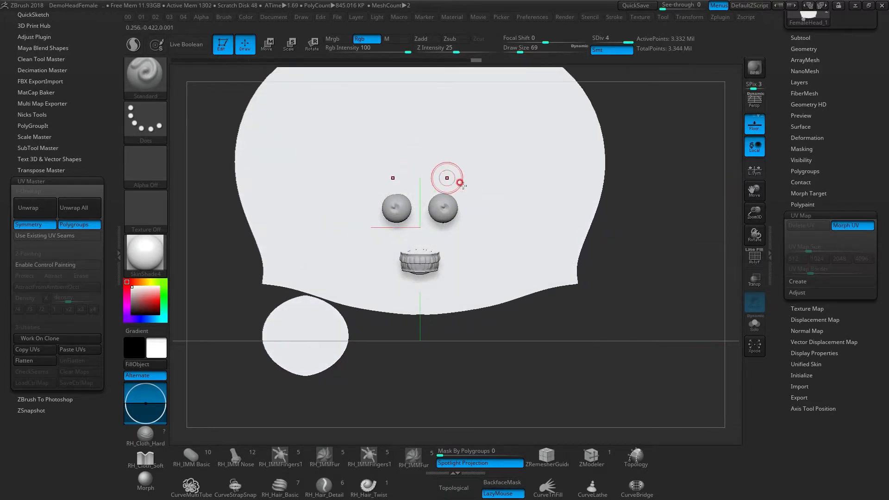
{"action": "left_click", "coordinate": [847, 225]}
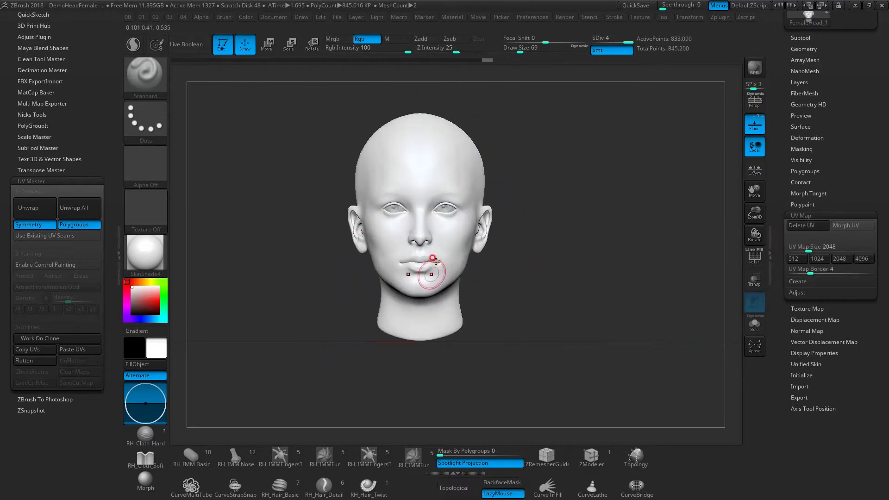
In profile view with polyframe shown, mask the lower face and neck below the mouth line with a Lasso-stroke MaskPen.
{"action": "left_click_drag", "start_coordinate": [488, 292], "coordinate": [523, 301]}
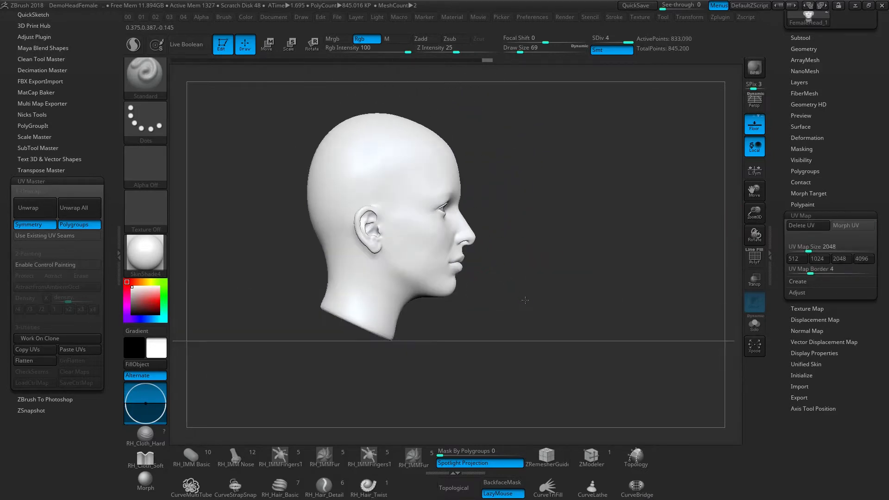
{"action": "left_click_drag", "start_coordinate": [465, 309], "coordinate": [496, 343], "text": "alt"}
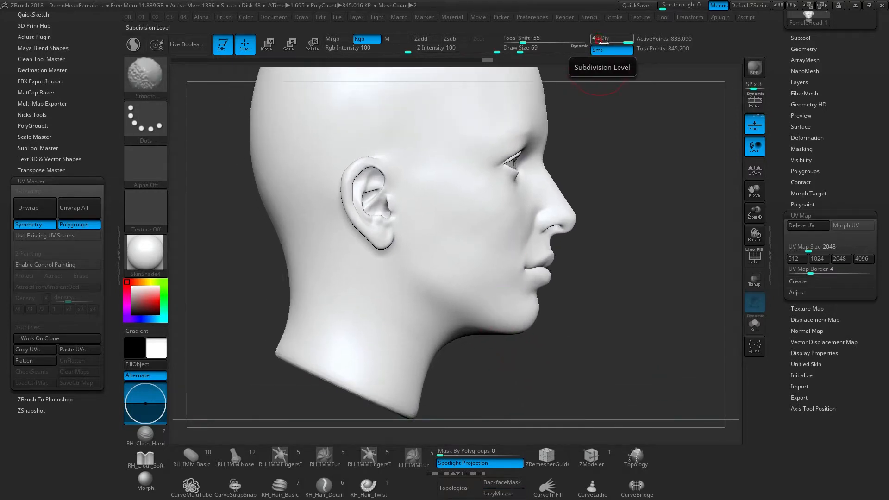
{"action": "key", "text": "shift+f"}
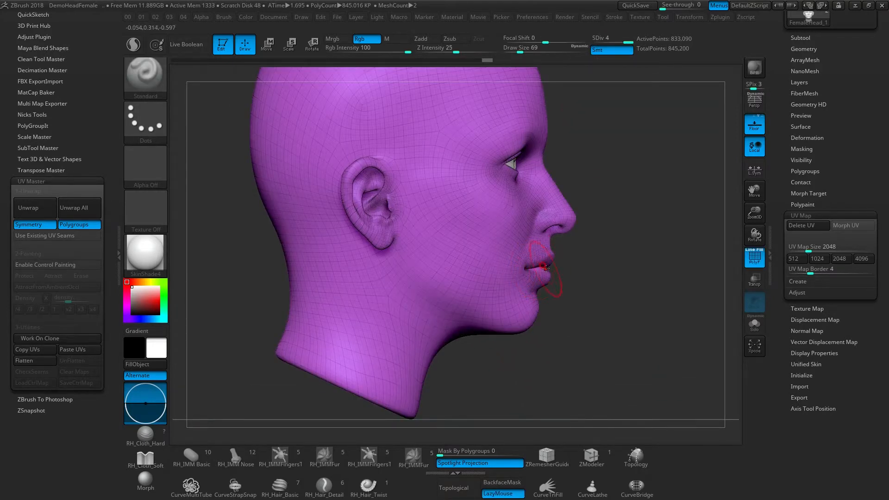
{"action": "left_click", "coordinate": [143, 120], "text": "ctrl"}
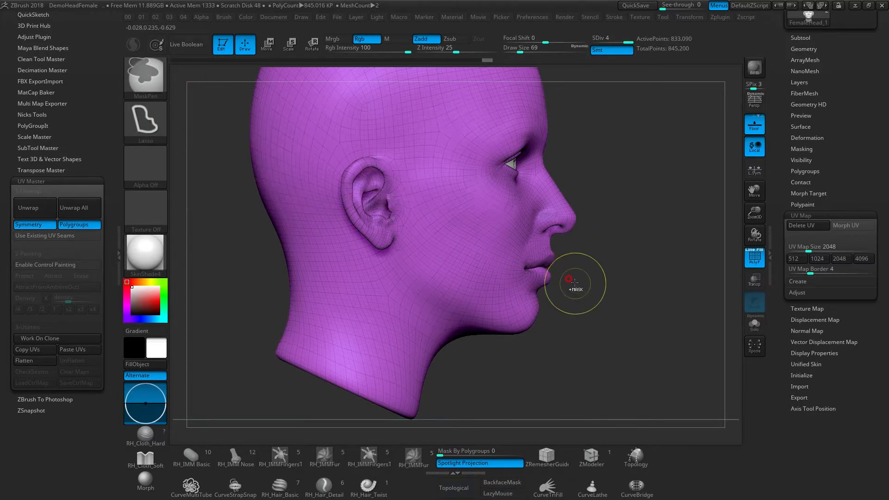
{"action": "mouse_move", "coordinate": [547, 268]}
{"action": "left_mouse_down", "text": "ctrl"}
{"action": "mouse_move", "coordinate": [457, 273]}
{"action": "mouse_move", "coordinate": [322, 255]}
{"action": "mouse_move", "coordinate": [308, 421]}
{"action": "mouse_move", "coordinate": [621, 301]}
{"action": "mouse_move", "coordinate": [632, 278]}
{"action": "left_mouse_up", "text": "ctrl"}
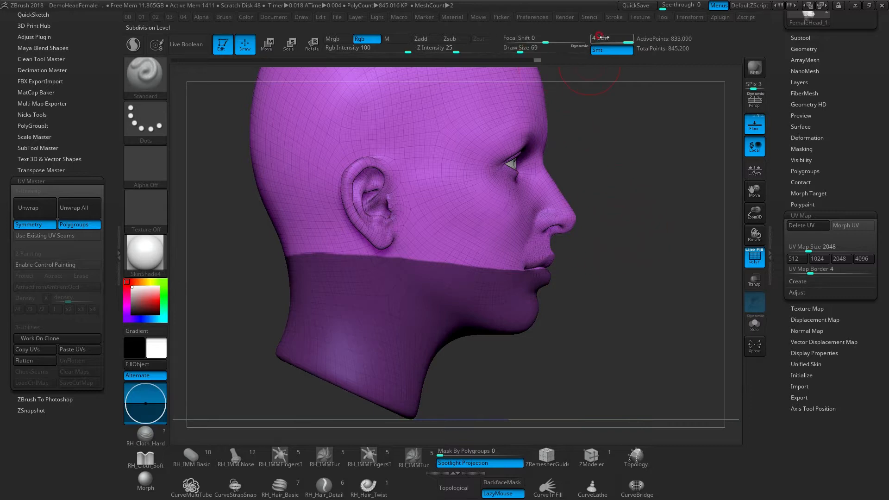
Set the head to subdivision level 1 and expand its geometry settings.
{"action": "left_click_drag", "start_coordinate": [620, 42], "coordinate": [588, 39]}
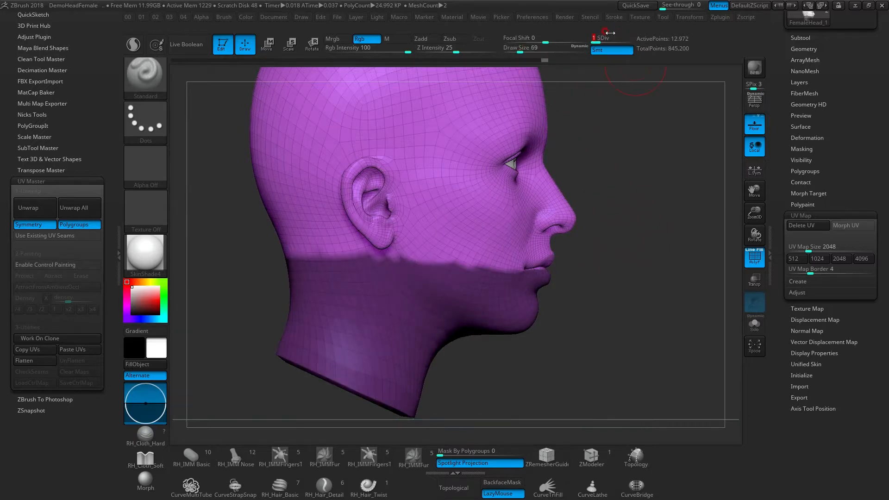
{"action": "left_click_drag", "start_coordinate": [578, 293], "coordinate": [609, 309], "text": "alt"}
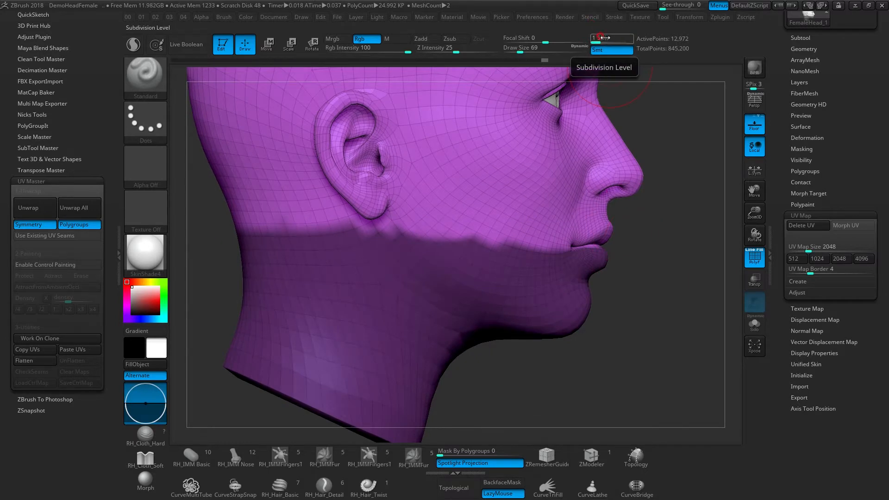
{"action": "scroll", "coordinate": [782, 122], "scroll_direction": "up", "scroll_amount": 5}
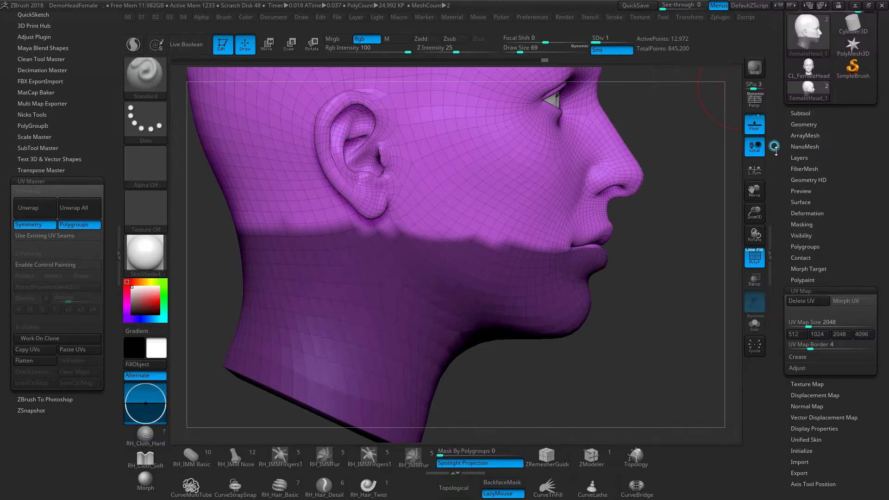
{"action": "left_click", "coordinate": [804, 125]}
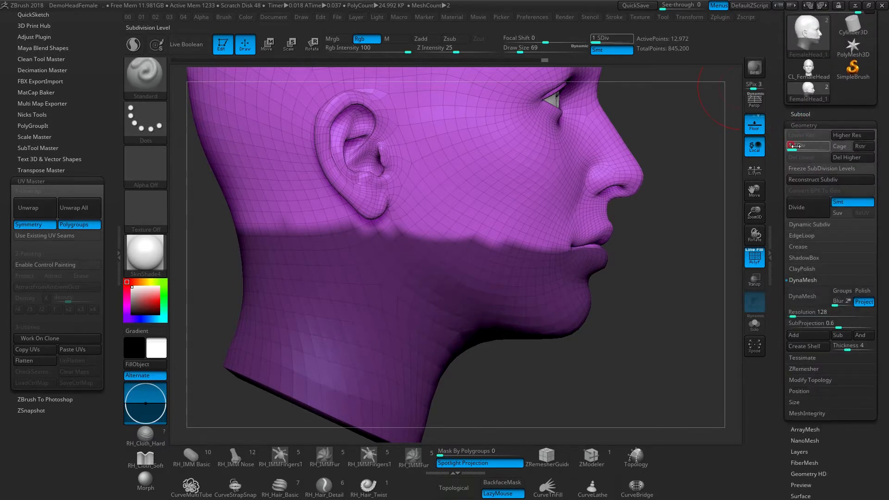
{"action": "mouse_move", "coordinate": [794, 148]}
{"action": "left_mouse_down"}
{"action": "mouse_move", "coordinate": [818, 145]}
{"action": "mouse_move", "coordinate": [791, 147]}
{"action": "left_mouse_up"}
Blur the edge of the lower-face mask at the lowest subdivision level, and inspect its falloff around the jaw and mouth.
{"action": "left_click_drag", "start_coordinate": [676, 314], "coordinate": [591, 271]}
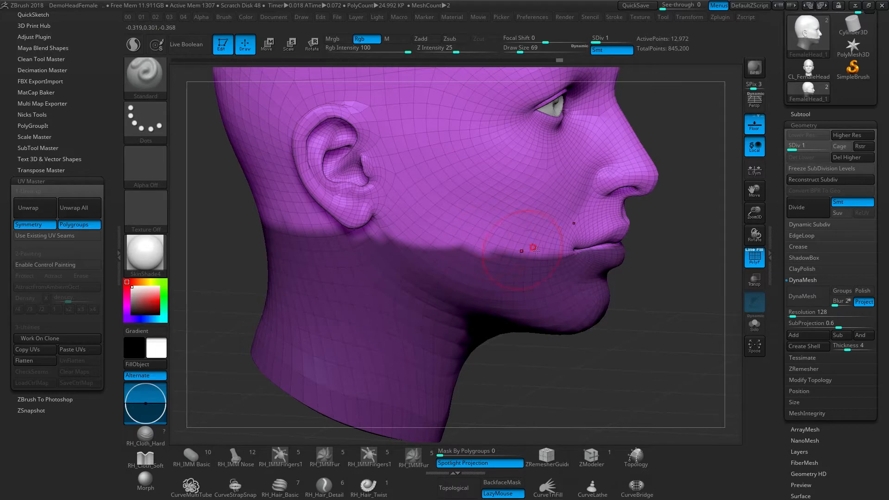
{"action": "left_click_drag", "start_coordinate": [631, 297], "coordinate": [602, 266]}
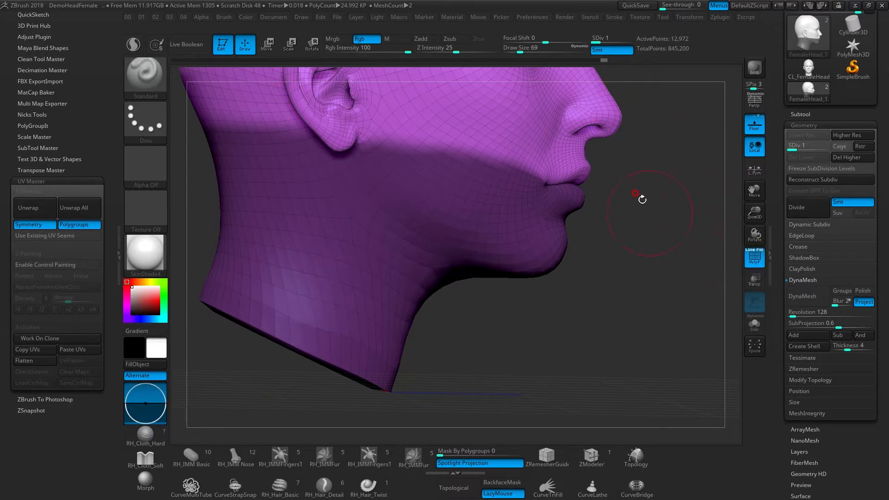
{"action": "left_click_drag", "start_coordinate": [645, 197], "coordinate": [626, 226]}
{"action": "left_click_drag", "start_coordinate": [779, 266], "coordinate": [785, 194]}
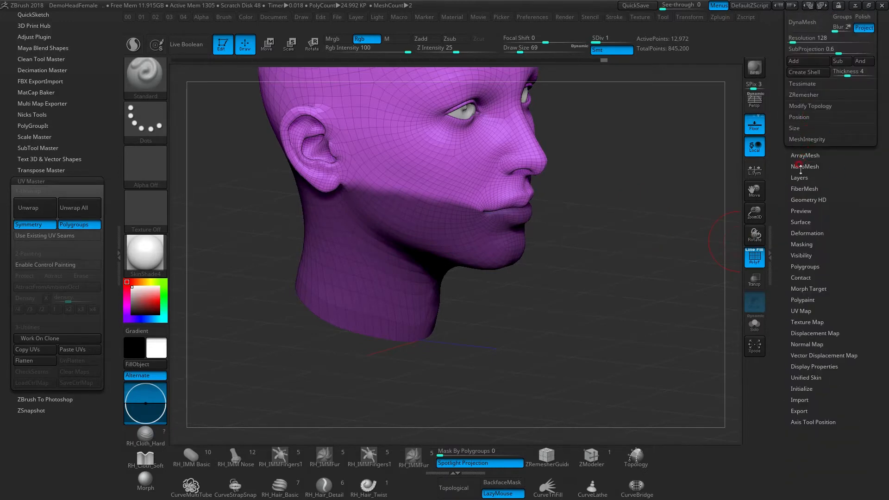
{"action": "left_click_drag", "start_coordinate": [594, 204], "coordinate": [597, 233]}
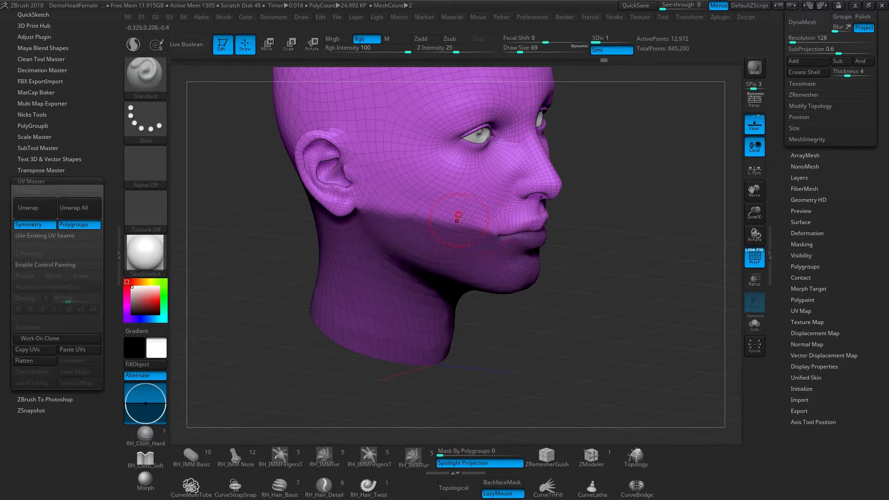
{"action": "mouse_move", "coordinate": [575, 290]}
{"action": "left_mouse_down"}
{"action": "mouse_move", "coordinate": [597, 280]}
{"action": "mouse_move", "coordinate": [584, 278]}
{"action": "left_mouse_up"}
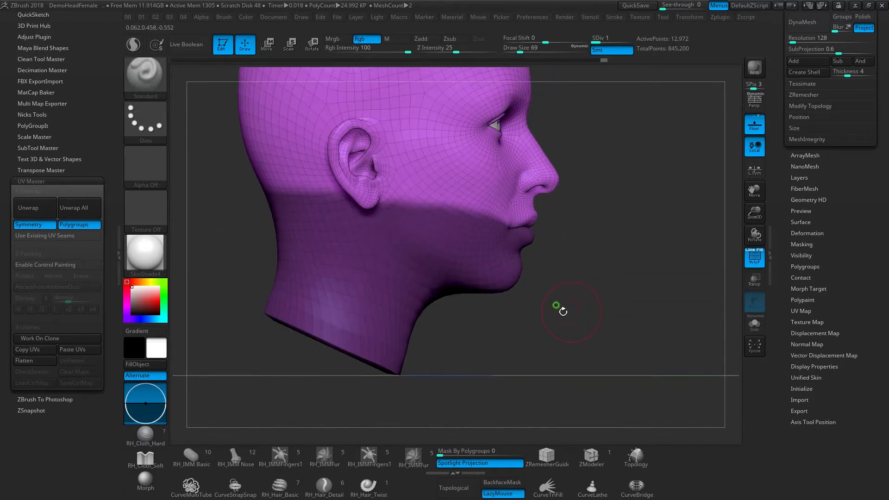
{"action": "left_click_drag", "start_coordinate": [564, 311], "coordinate": [584, 273]}
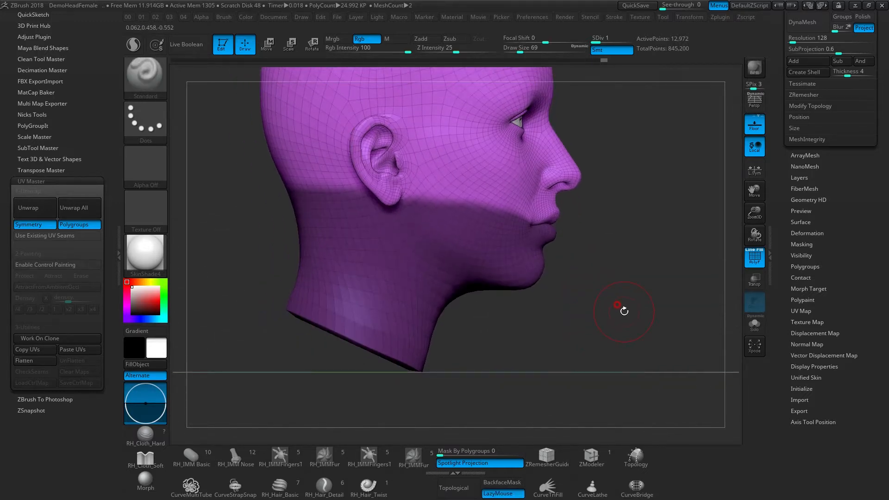
{"action": "left_click_drag", "start_coordinate": [608, 286], "coordinate": [584, 253]}
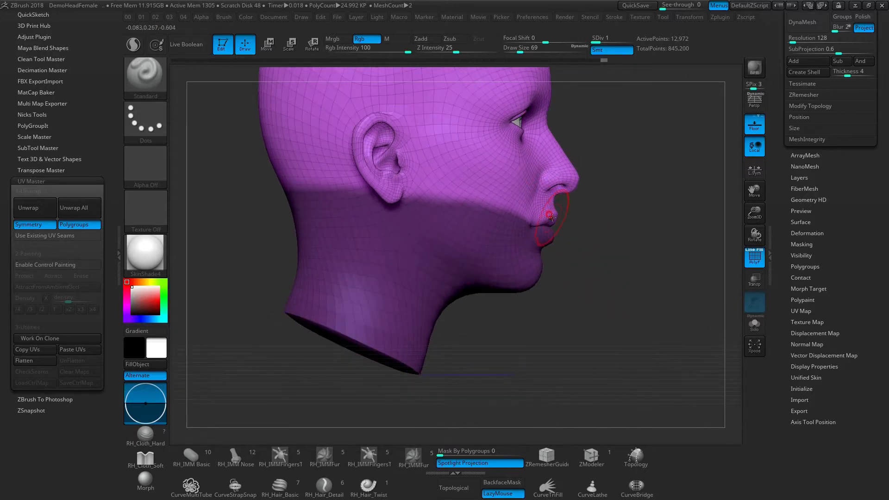
Try a stroke near the lips with the Move brush at draw size 325, and undo it.
{"action": "key", "text": "b"}
{"action": "key", "text": "m"}
{"action": "key", "text": "v"}
{"action": "key", "text": "s"}
{"action": "mouse_move", "coordinate": [552, 218]}
{"action": "left_mouse_down"}
{"action": "mouse_move", "coordinate": [571, 223]}
{"action": "mouse_move", "coordinate": [552, 205]}
{"action": "left_mouse_up"}
{"action": "key", "text": "ctrl+z"}
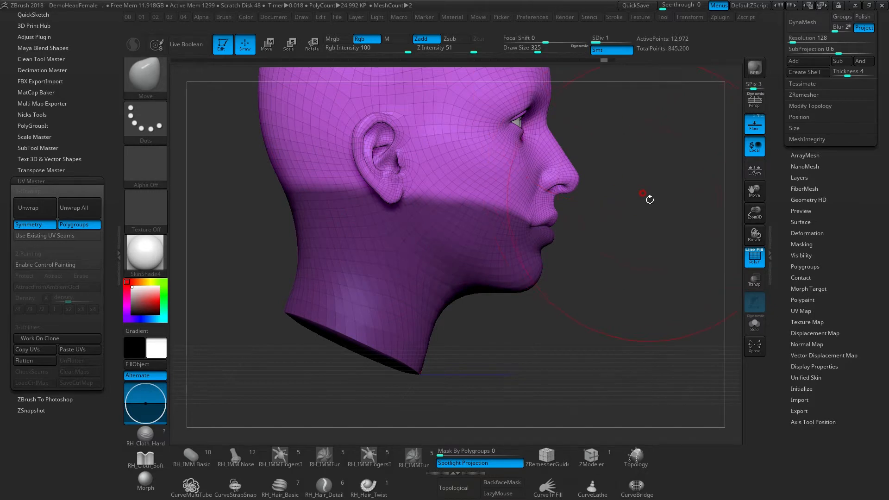
Raise the head to subdivision level 4, hide the polyframe, and view the softened mask from the front.
{"action": "key", "text": "d"}
{"action": "key", "text": "d"}
{"action": "key", "text": "d"}
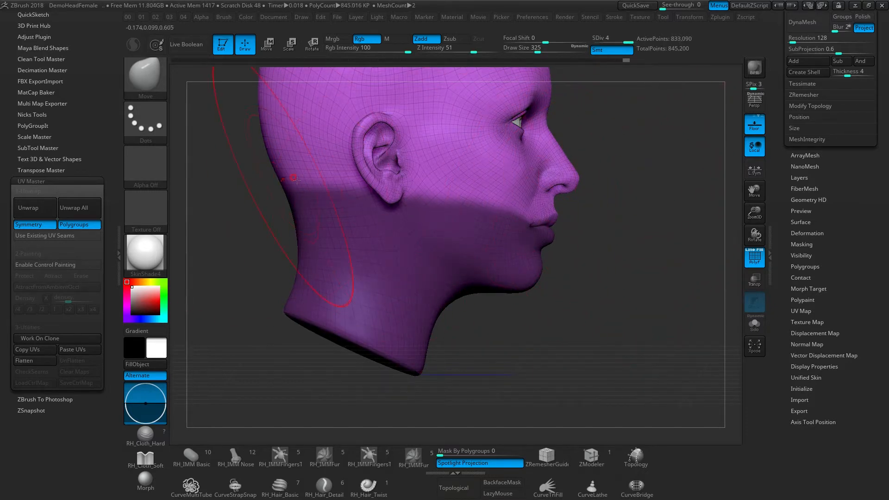
{"action": "left_click_drag", "start_coordinate": [641, 245], "coordinate": [422, 223]}
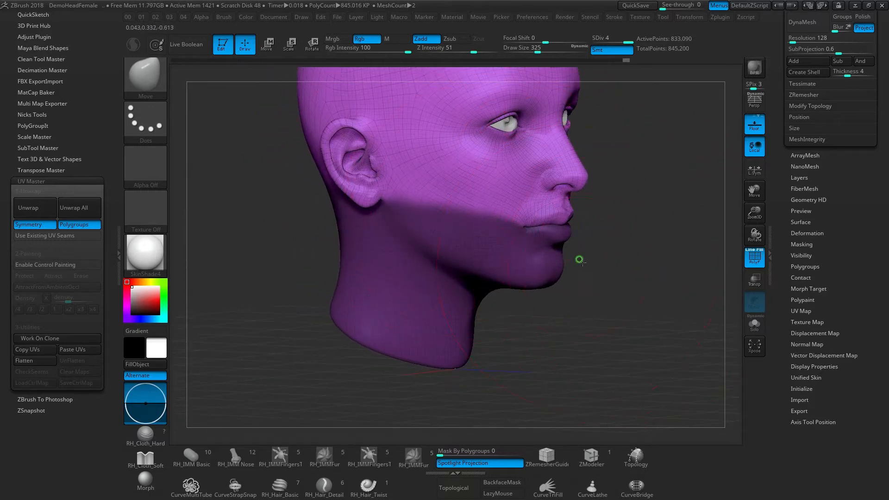
{"action": "left_click_drag", "start_coordinate": [577, 262], "coordinate": [500, 157]}
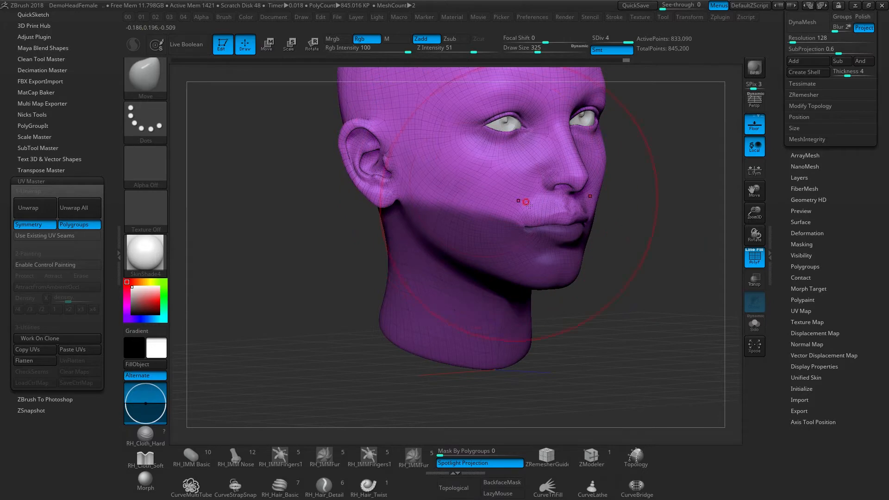
{"action": "key", "text": "shift+f"}
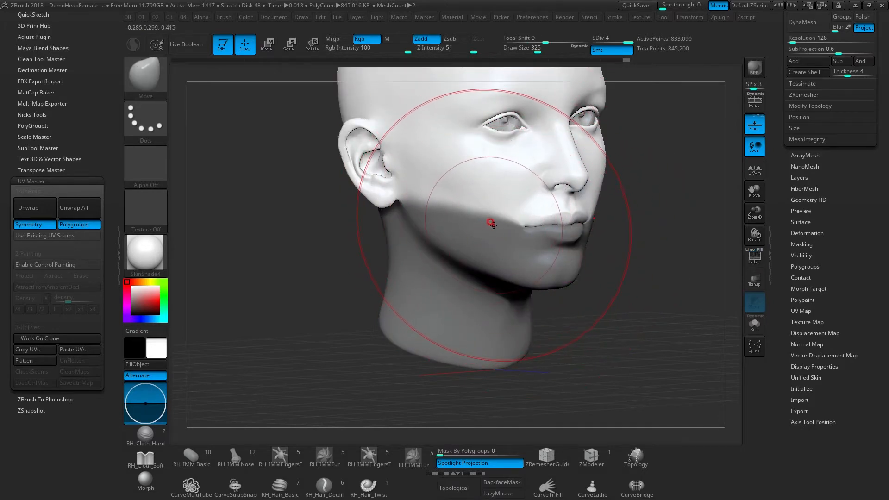
{"action": "mouse_move", "coordinate": [590, 228]}
{"action": "right_mouse_down"}
{"action": "mouse_move", "coordinate": [470, 273]}
{"action": "mouse_move", "coordinate": [394, 268]}
{"action": "right_mouse_up"}
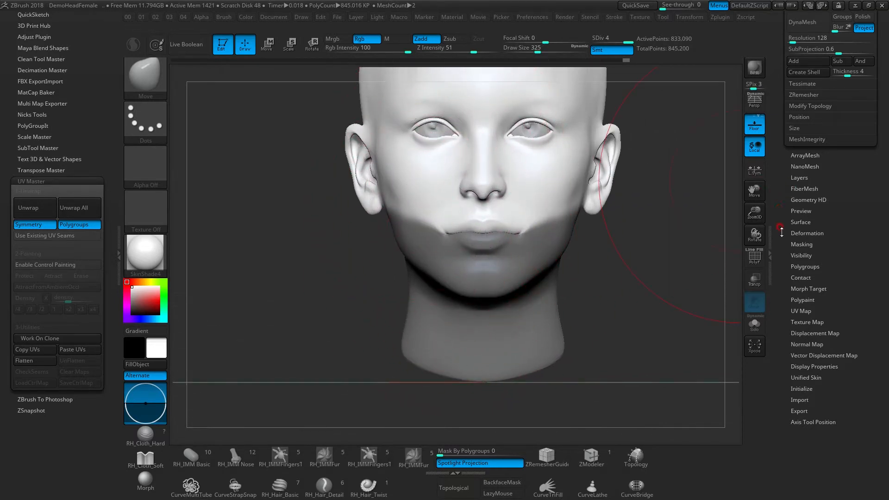
Create a new texture map from the head's masking.
{"action": "left_click_drag", "start_coordinate": [783, 249], "coordinate": [785, 188]}
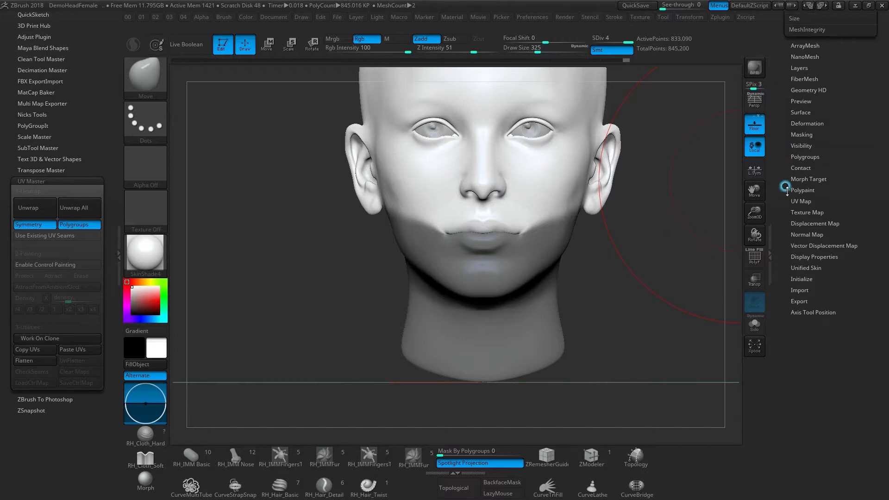
{"action": "left_click", "coordinate": [804, 212]}
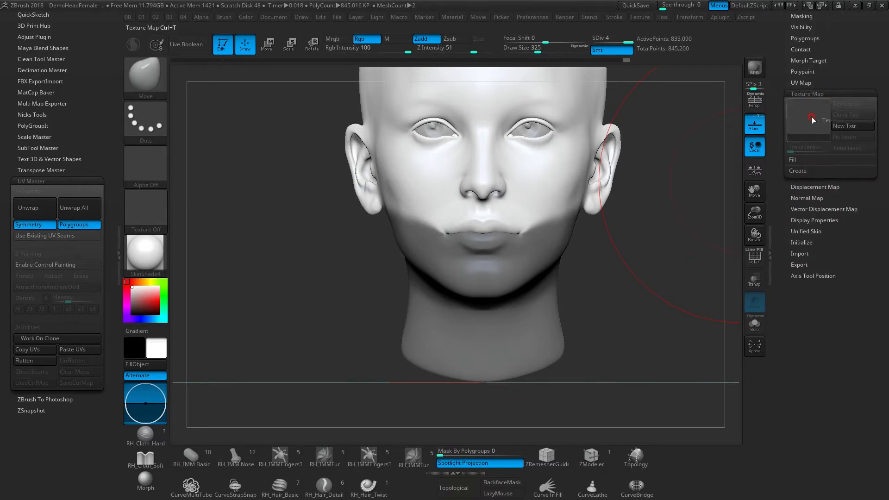
{"action": "left_click", "coordinate": [807, 167]}
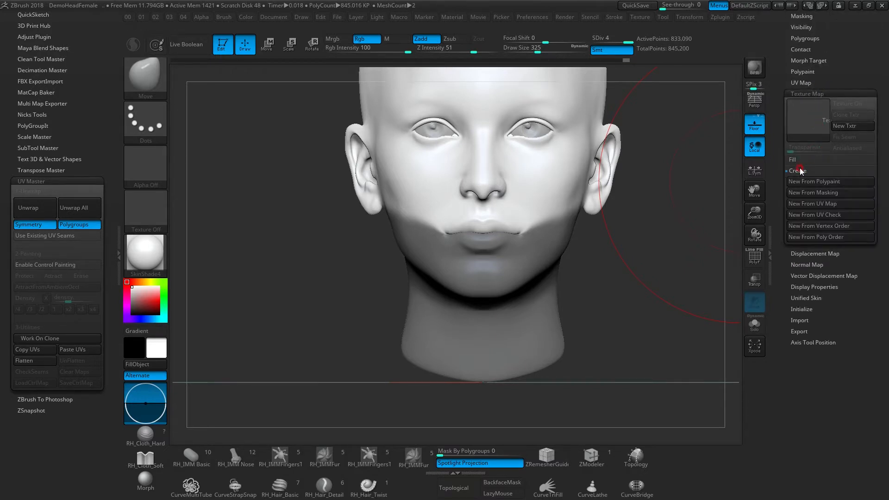
{"action": "left_click", "coordinate": [806, 191]}
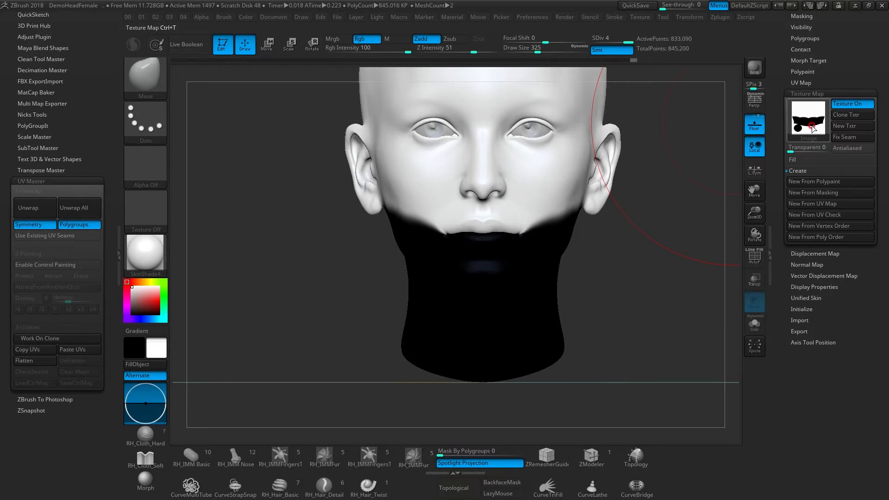
Clone the lower-face mask texture and export it to the desktop as mask_mouth in Photoshop PSD format.
{"action": "mouse_move", "coordinate": [812, 124]}
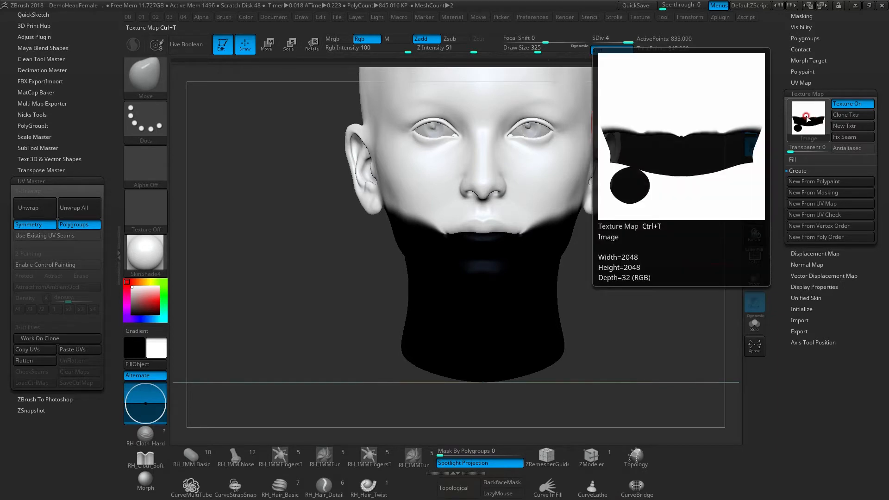
{"action": "left_click", "coordinate": [845, 116]}
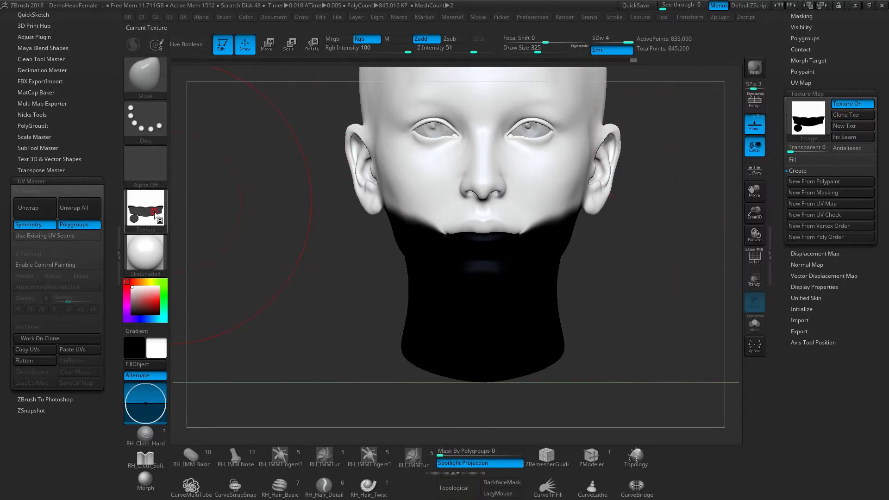
{"action": "left_click", "coordinate": [141, 207]}
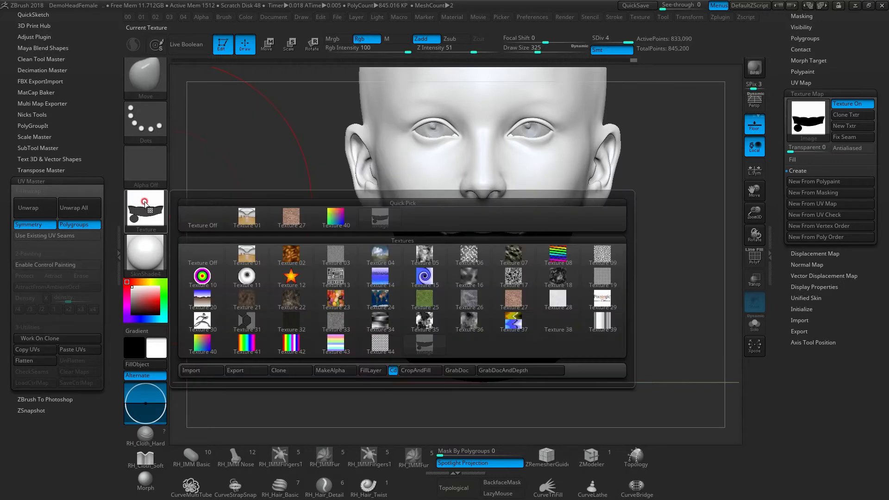
{"action": "left_click", "coordinate": [235, 370]}
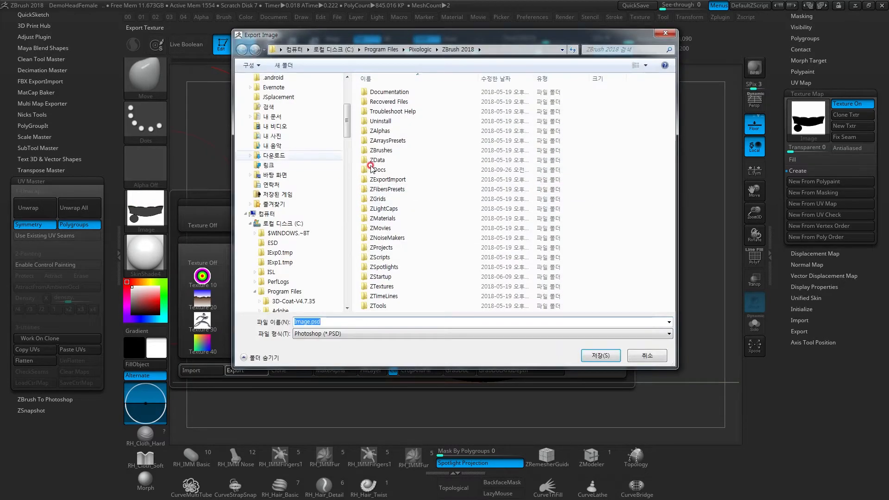
{"action": "scroll", "coordinate": [340, 104], "scroll_direction": "up", "scroll_amount": 5}
{"action": "left_click", "coordinate": [319, 101]}
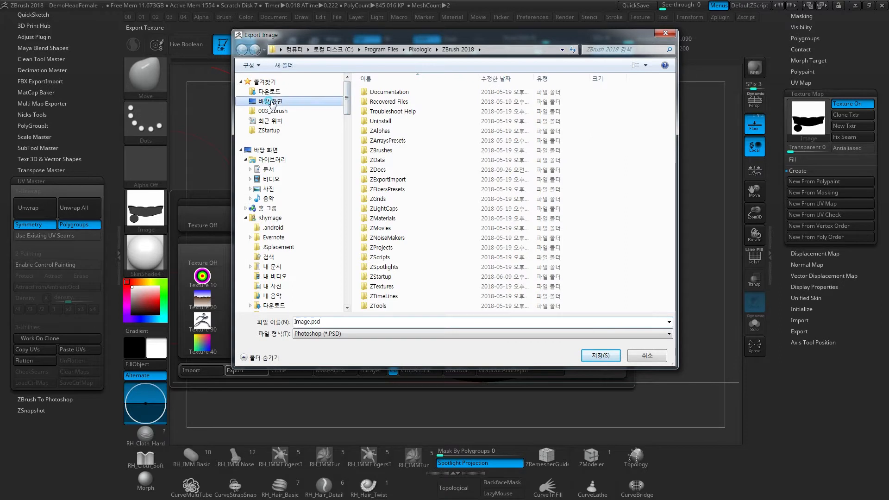
{"action": "left_click", "coordinate": [306, 320]}
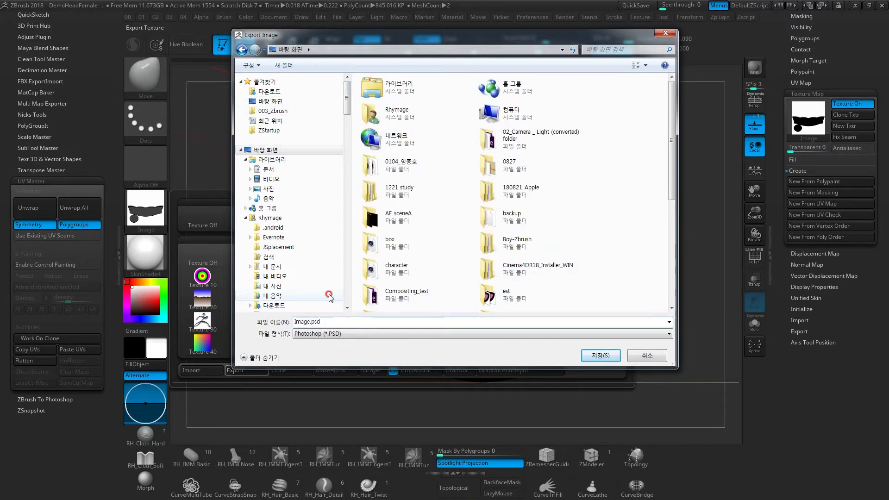
{"action": "key", "text": "shift+Home"}
{"action": "key", "text": "Return"}
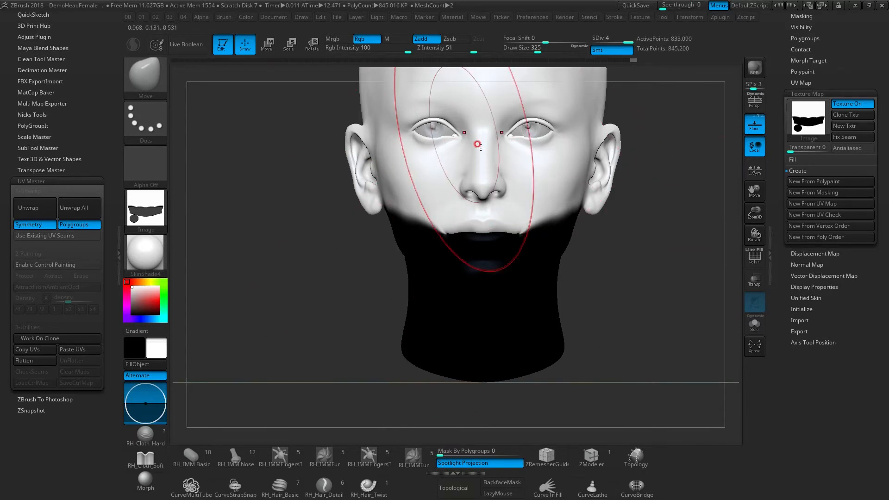
Switch off the texture display on the head and clear the lower-face mask.
{"action": "mouse_move", "coordinate": [664, 145]}
{"action": "left_mouse_down"}
{"action": "mouse_move", "coordinate": [599, 225]}
{"action": "mouse_move", "coordinate": [636, 250]}
{"action": "mouse_move", "coordinate": [649, 247]}
{"action": "left_mouse_up"}
{"action": "mouse_move", "coordinate": [427, 197]}
{"action": "right_mouse_down", "text": "alt"}
{"action": "mouse_move", "coordinate": [454, 202]}
{"action": "mouse_move", "coordinate": [475, 225]}
{"action": "right_mouse_up", "text": "alt"}
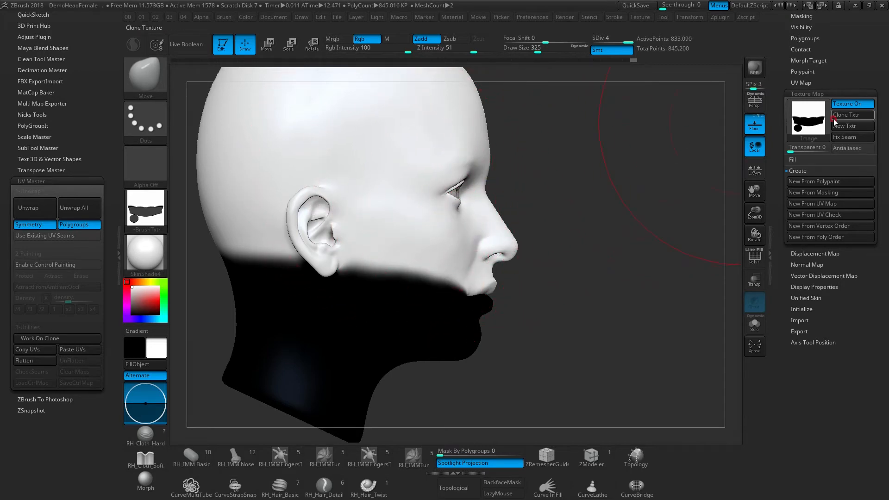
{"action": "left_click", "coordinate": [838, 107]}
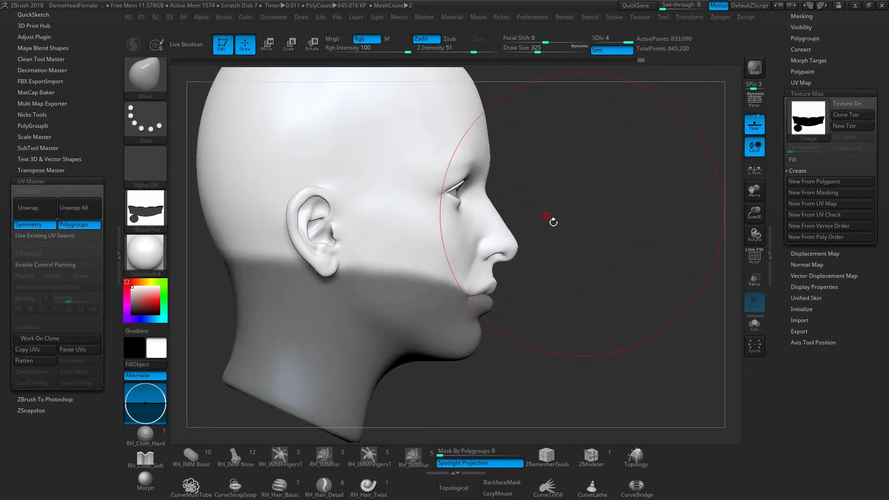
{"action": "key", "text": "ctrl"}
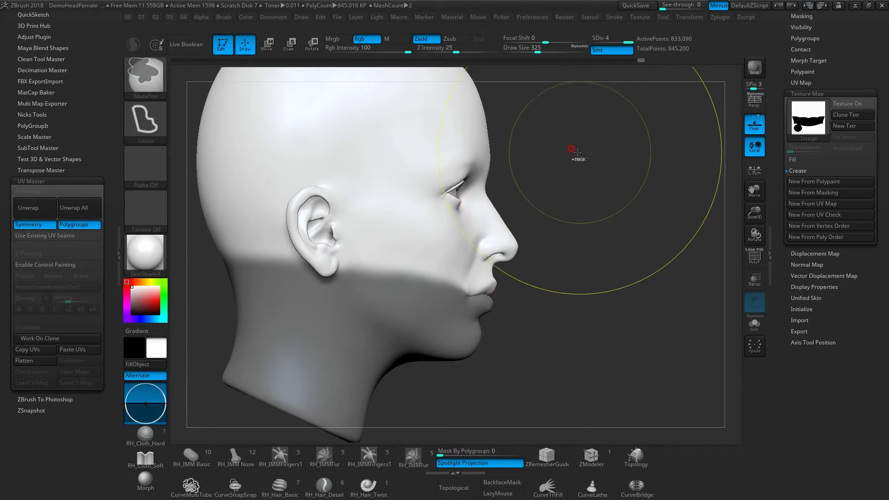
{"action": "mouse_move", "coordinate": [651, 247]}
{"action": "left_mouse_down", "text": "ctrl"}
{"action": "mouse_move", "coordinate": [598, 129]}
{"action": "mouse_move", "coordinate": [575, 136]}
{"action": "left_mouse_up", "text": "ctrl"}
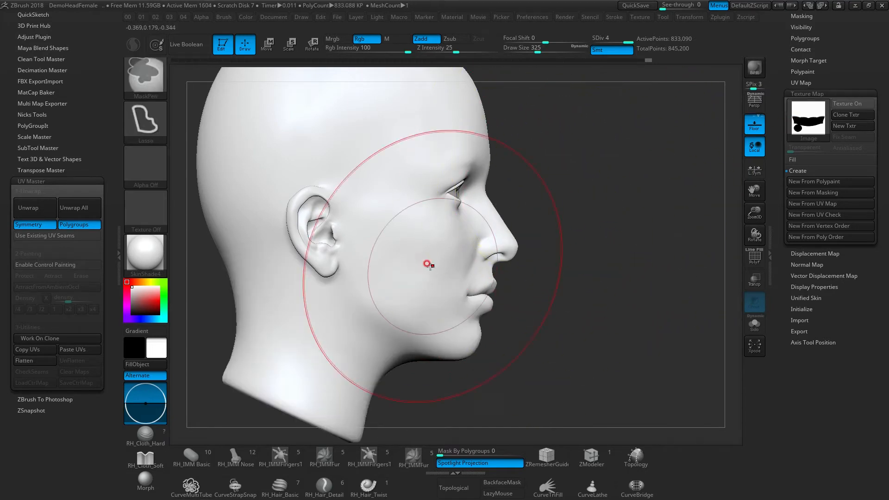
Lower the head to subdivision level 1 and lasso-mask the upper head from the eyes upward in profile.
{"action": "left_click_drag", "start_coordinate": [581, 287], "coordinate": [635, 315], "text": "alt"}
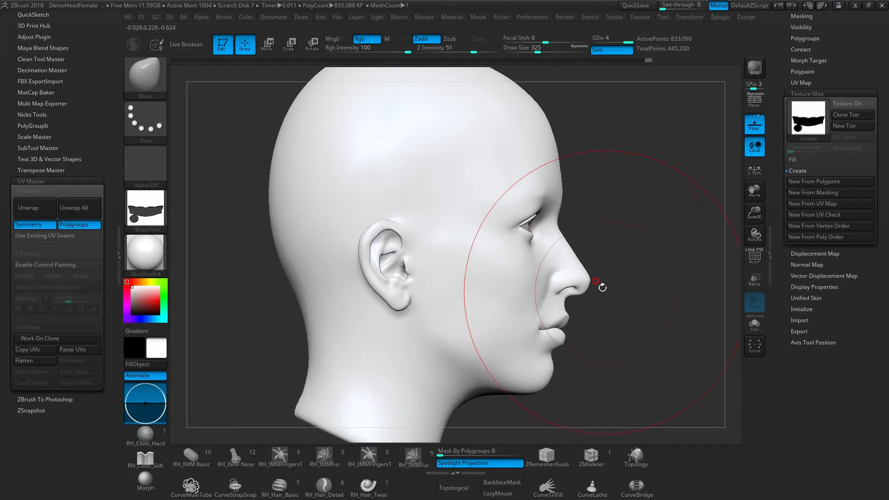
{"action": "left_click_drag", "start_coordinate": [602, 194], "coordinate": [599, 178], "text": "shift"}
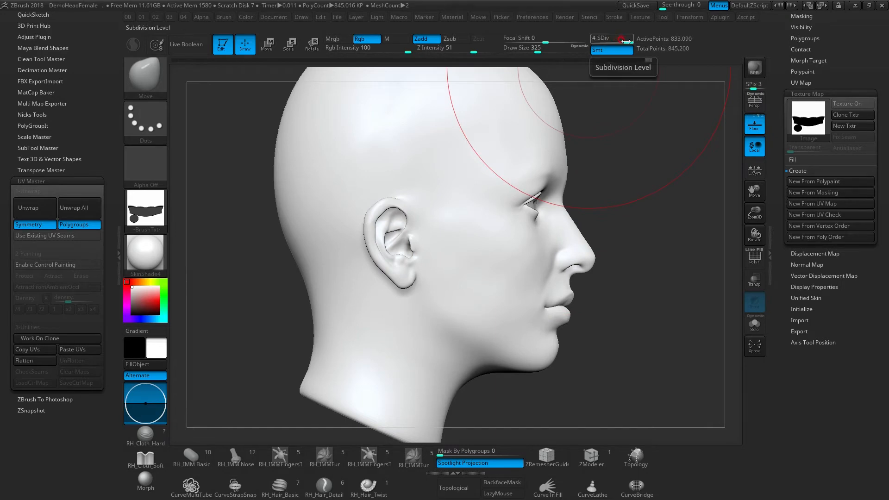
{"action": "key", "text": "shift+d"}
{"action": "key", "text": "shift+d"}
{"action": "key", "text": "shift+d"}
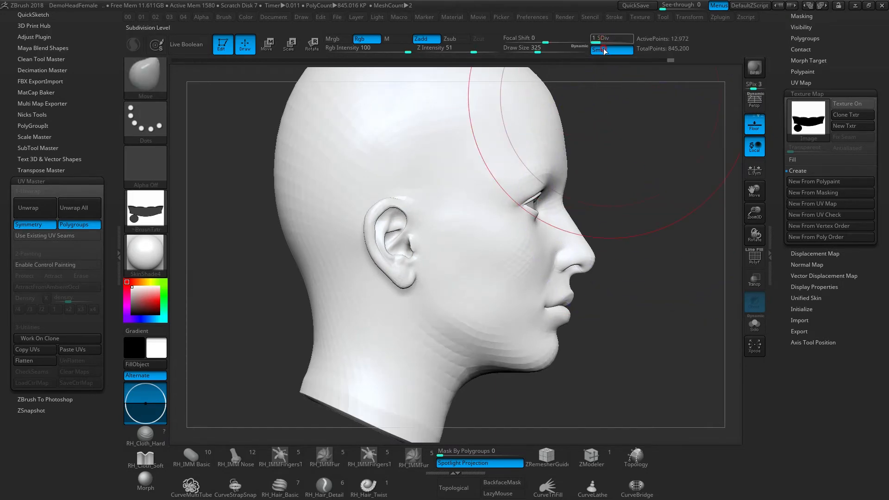
{"action": "key", "text": "ctrl"}
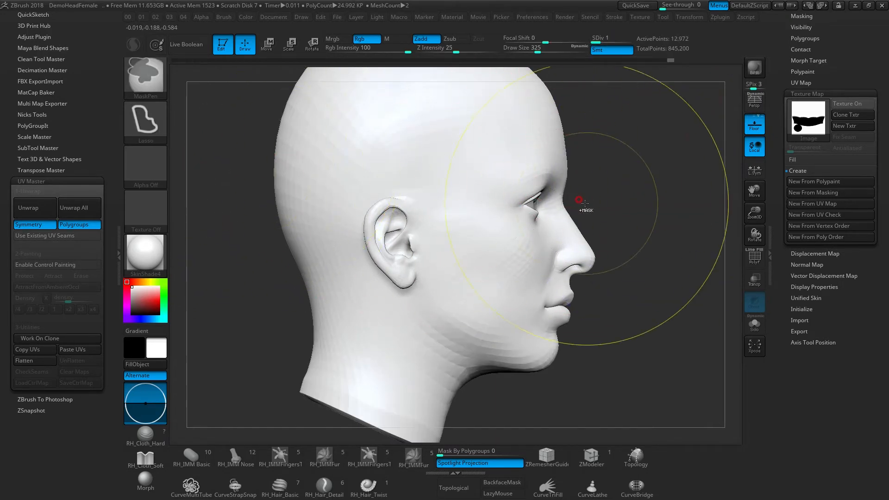
{"action": "mouse_move", "coordinate": [523, 203]}
{"action": "left_mouse_down", "text": "ctrl"}
{"action": "mouse_move", "coordinate": [407, 165]}
{"action": "mouse_move", "coordinate": [201, 119]}
{"action": "mouse_move", "coordinate": [403, 62]}
{"action": "mouse_move", "coordinate": [609, 209]}
{"action": "left_mouse_up", "text": "ctrl"}
{"action": "mouse_move", "coordinate": [631, 167]}
{"action": "left_mouse_down"}
{"action": "mouse_move", "coordinate": [566, 167]}
{"action": "mouse_move", "coordinate": [566, 174]}
{"action": "left_mouse_up"}
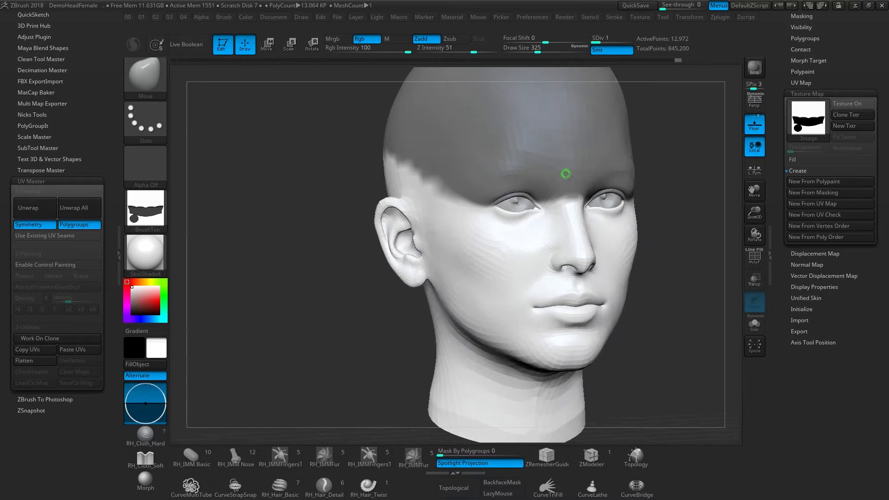
Try a Move brush stroke at the brow with the upper-head mask inverted, undo it, and invert the mask back.
{"action": "right_click_drag", "start_coordinate": [570, 177], "coordinate": [558, 176], "text": "shift"}
{"action": "right_click_drag", "start_coordinate": [553, 215], "coordinate": [498, 197], "text": "ctrl"}
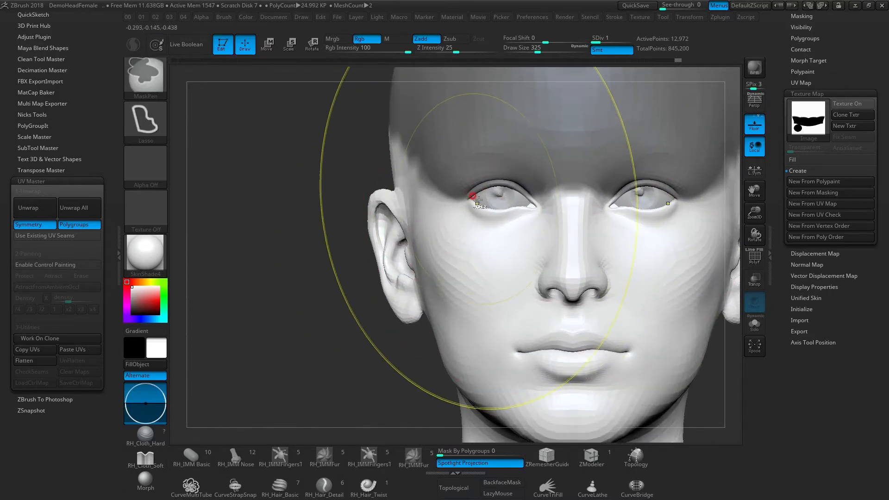
{"action": "mouse_move", "coordinate": [557, 197]}
{"action": "left_mouse_down", "text": "ctrl"}
{"action": "mouse_move", "coordinate": [562, 147]}
{"action": "mouse_move", "coordinate": [575, 131]}
{"action": "left_mouse_up", "text": "ctrl"}
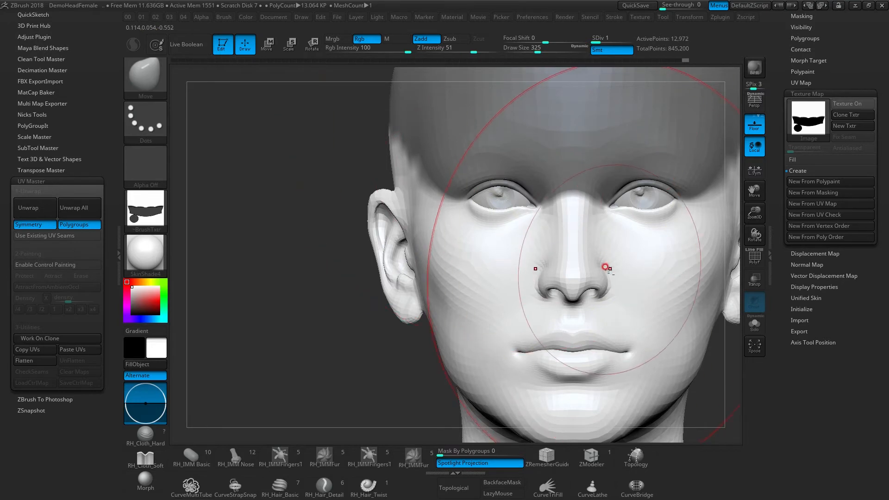
{"action": "right_click_drag", "start_coordinate": [605, 267], "coordinate": [572, 246], "text": "ctrl"}
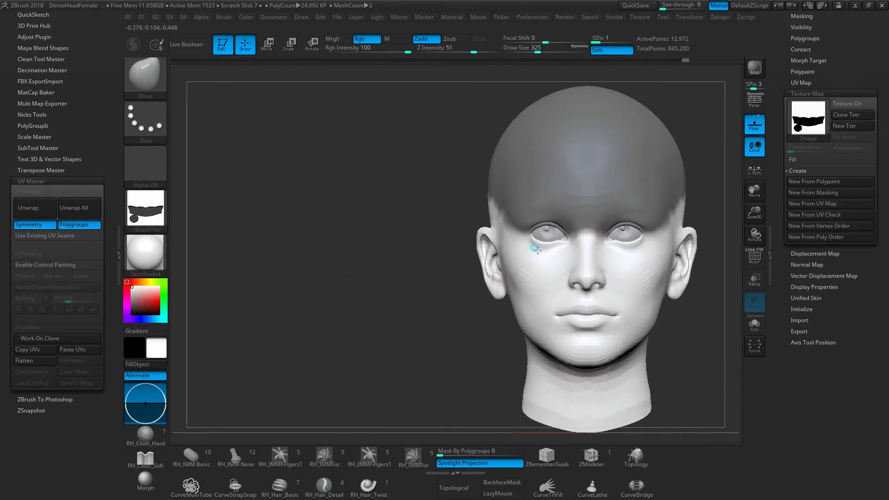
{"action": "left_click", "coordinate": [385, 273], "text": "ctrl"}
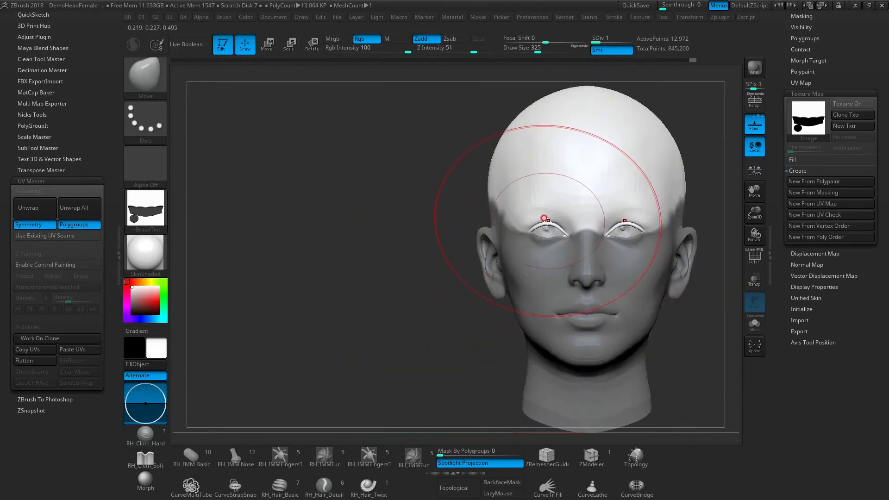
{"action": "mouse_move", "coordinate": [546, 212]}
{"action": "left_mouse_down"}
{"action": "mouse_move", "coordinate": [523, 221]}
{"action": "mouse_move", "coordinate": [576, 212]}
{"action": "left_mouse_up"}
{"action": "key", "text": "ctrl+z"}
{"action": "key", "text": "ctrl+z"}
{"action": "mouse_move", "coordinate": [565, 257]}
{"action": "right_mouse_down"}
{"action": "mouse_move", "coordinate": [618, 245]}
{"action": "mouse_move", "coordinate": [602, 234]}
{"action": "mouse_move", "coordinate": [546, 256]}
{"action": "right_mouse_up"}
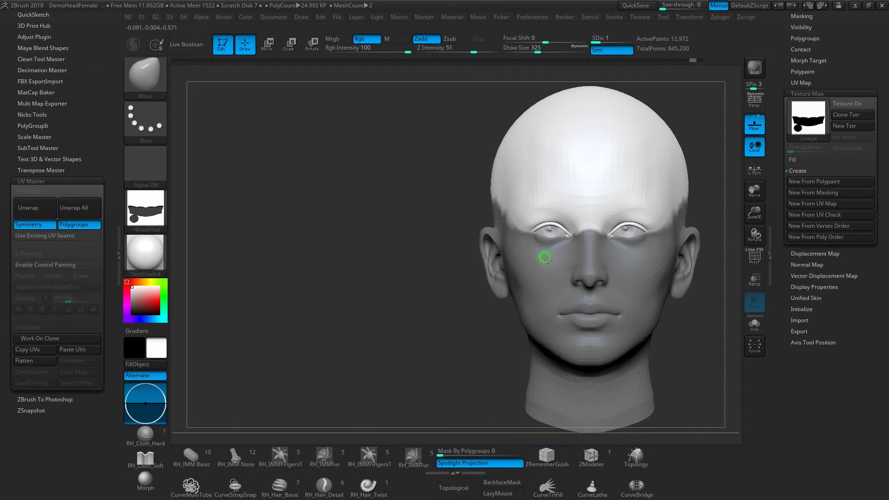
{"action": "left_click", "coordinate": [383, 211], "text": "ctrl"}
Create a new texture map from the upper-head masking and clone it to the current texture.
{"action": "right_click_drag", "start_coordinate": [595, 209], "coordinate": [609, 212]}
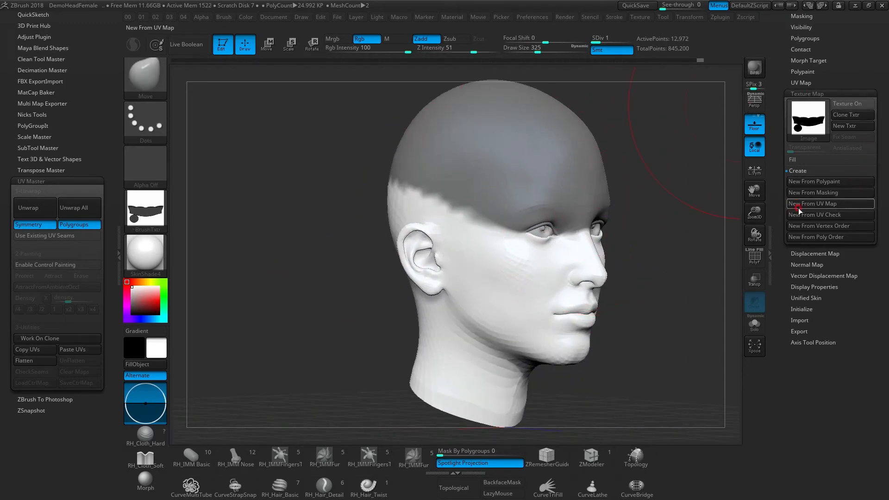
{"action": "left_click", "coordinate": [822, 194]}
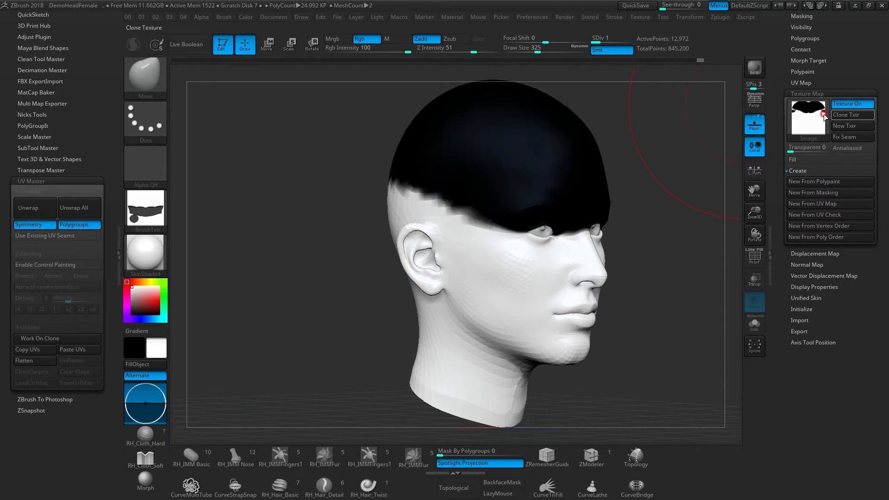
{"action": "left_click", "coordinate": [850, 114]}
Export the cloned upper-head mask texture to the desktop as mask_eyes.PSD.
{"action": "left_click", "coordinate": [134, 211]}
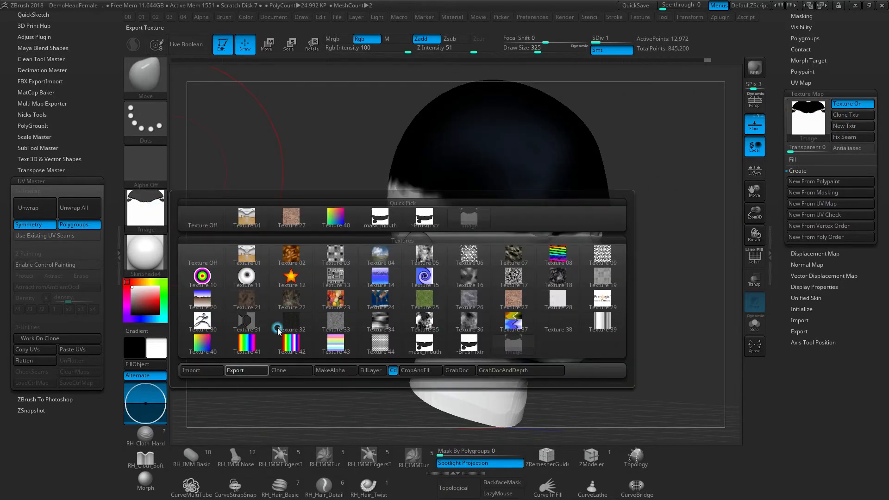
{"action": "left_click", "coordinate": [246, 370]}
{"action": "type", "text": "mask+"}
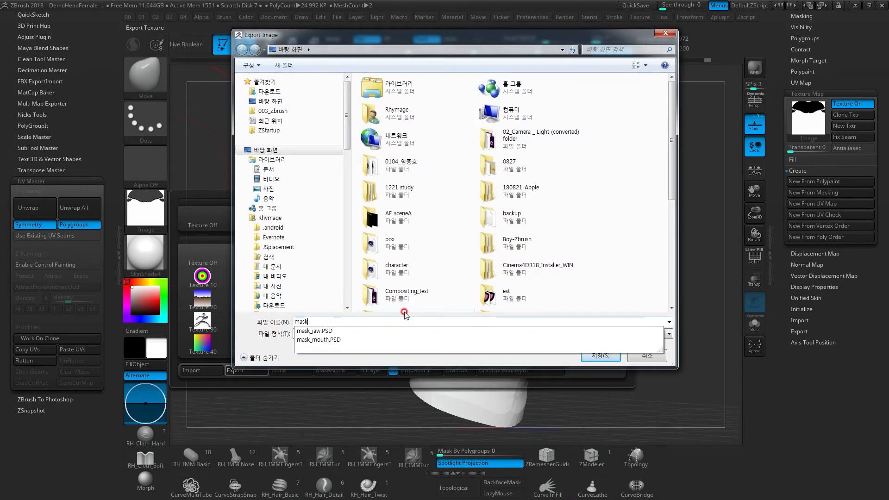
{"action": "key", "text": "BackSpace"}
{"action": "type", "text": "_ey"}
{"action": "key", "text": "Return"}
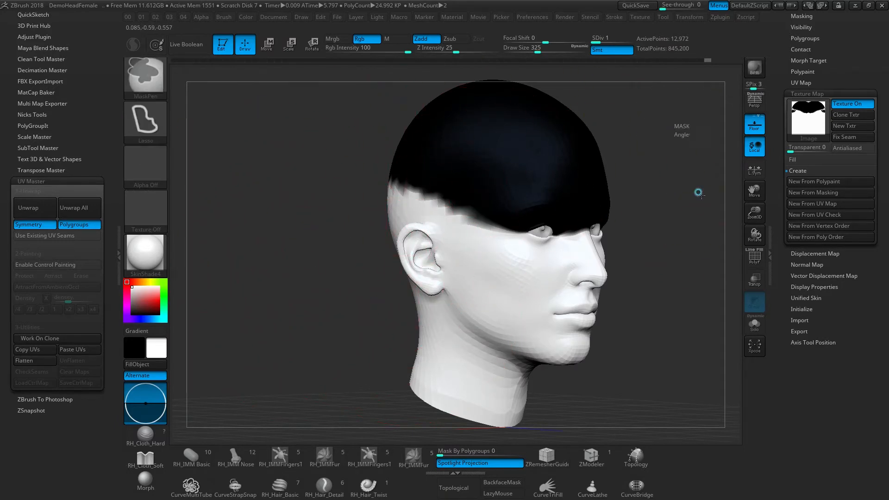
Clear the upper-head mask, switch off the texture display, and turn the head to a front view.
{"action": "left_click_drag", "start_coordinate": [698, 193], "coordinate": [678, 199], "text": "ctrl"}
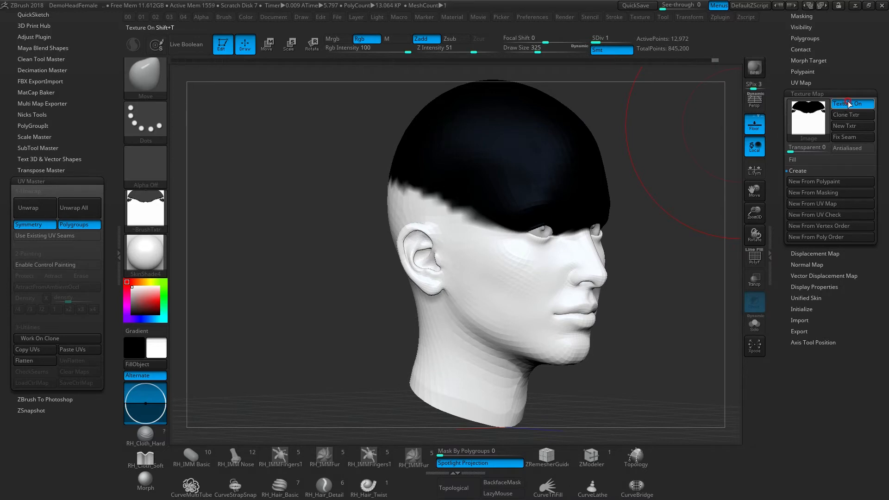
{"action": "left_click", "coordinate": [849, 104]}
{"action": "right_click_drag", "start_coordinate": [686, 296], "coordinate": [597, 286]}
{"action": "right_click_drag", "start_coordinate": [573, 256], "coordinate": [437, 230], "text": "alt"}
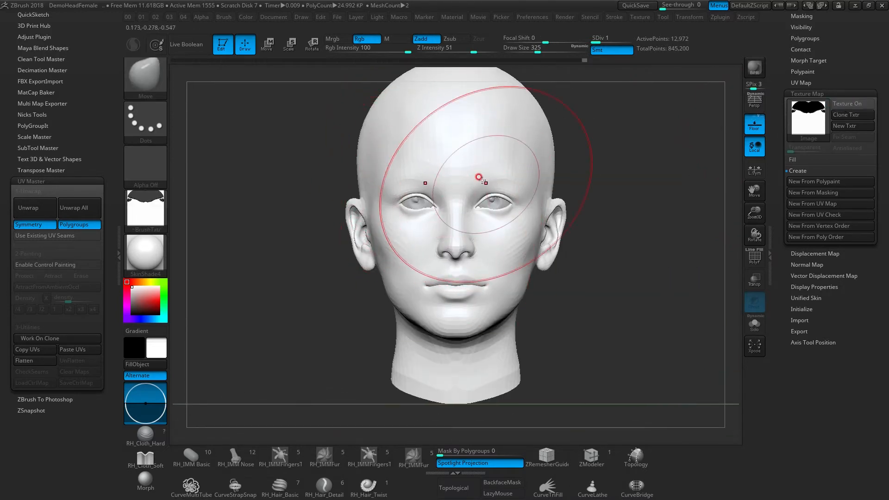
Bring up the Mask By Alpha options in the head's masking settings.
{"action": "left_click_drag", "start_coordinate": [781, 102], "coordinate": [800, 151]}
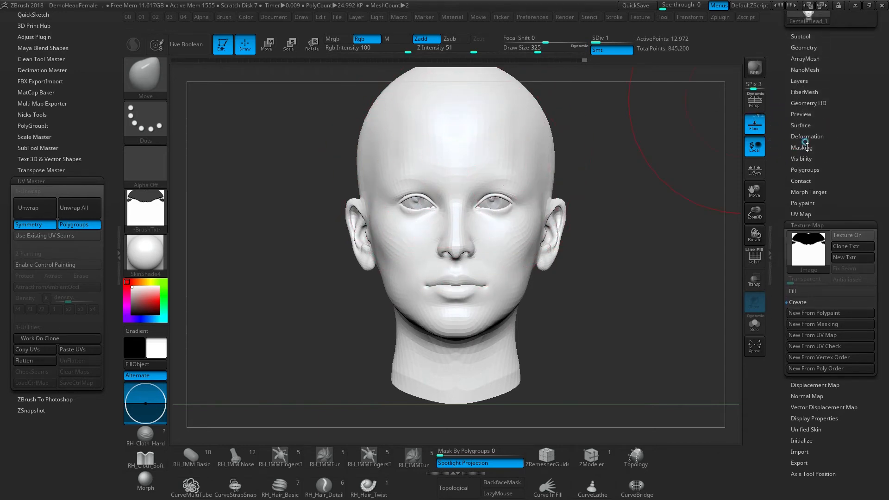
{"action": "left_click", "coordinate": [806, 147]}
{"action": "left_click_drag", "start_coordinate": [779, 240], "coordinate": [783, 184]}
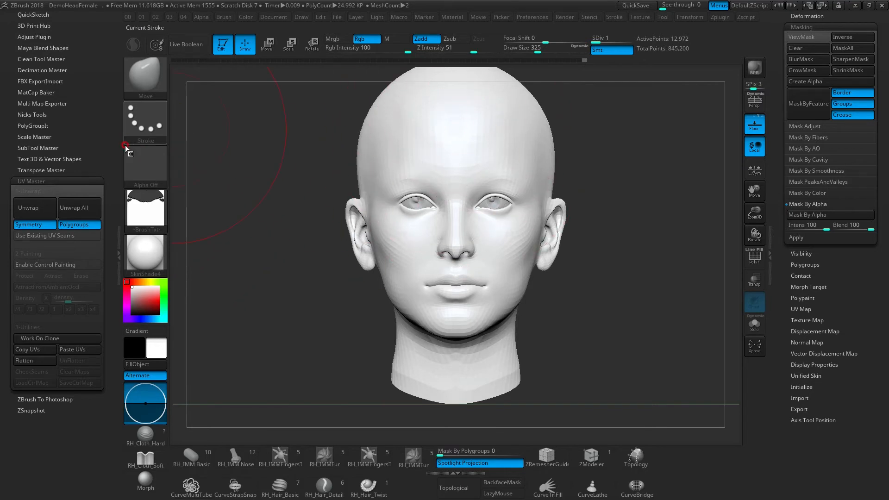
Import mask_eyes.PSD and mask_mouth.PSD from the desktop together as alphas.
{"action": "left_click", "coordinate": [144, 162]}
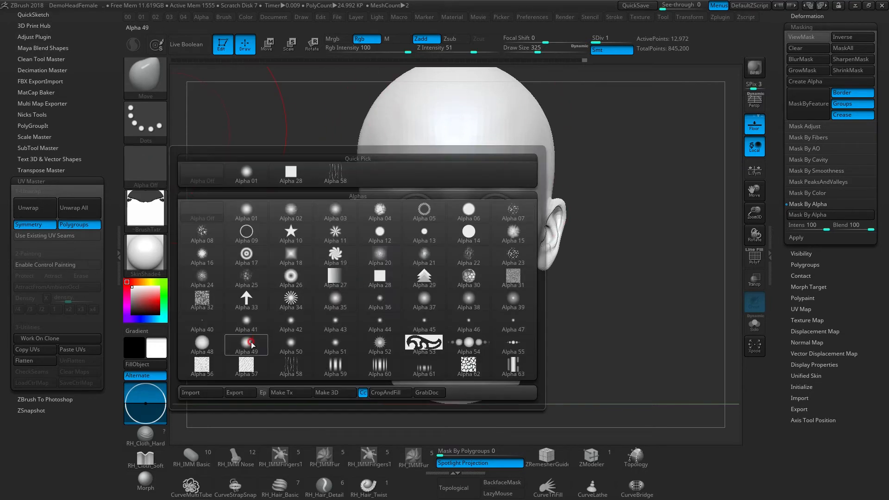
{"action": "left_click", "coordinate": [202, 393]}
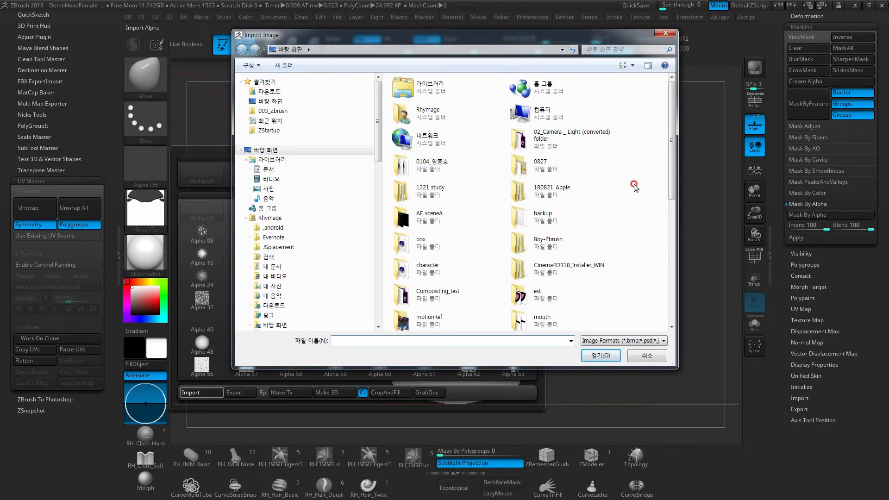
{"action": "left_click_drag", "start_coordinate": [672, 197], "coordinate": [674, 333]}
{"action": "left_click", "coordinate": [539, 269]}
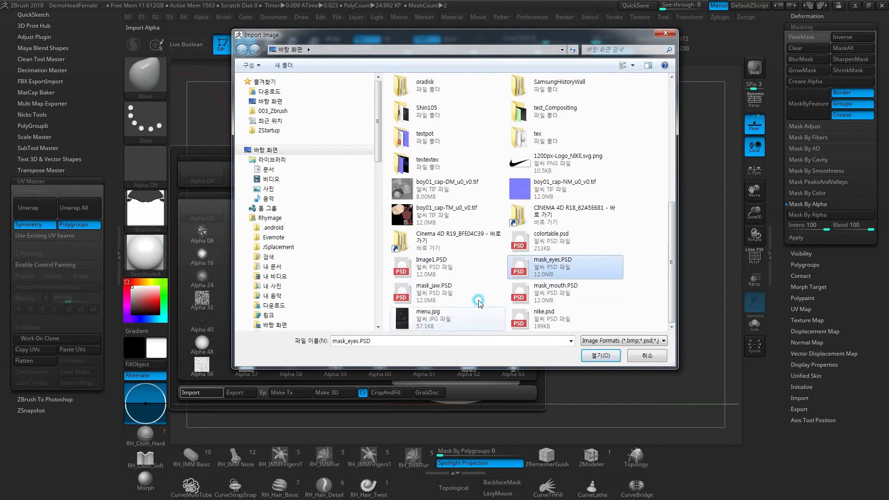
{"action": "left_click", "coordinate": [559, 291], "text": "ctrl"}
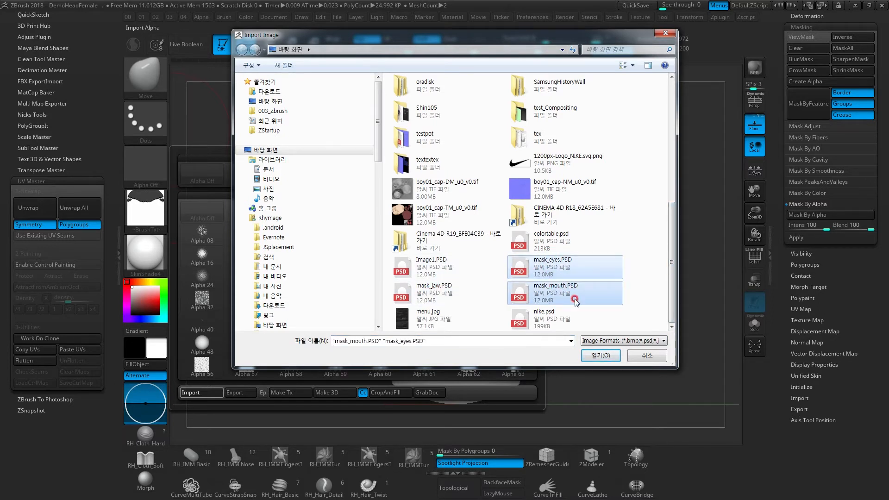
{"action": "left_click", "coordinate": [602, 356]}
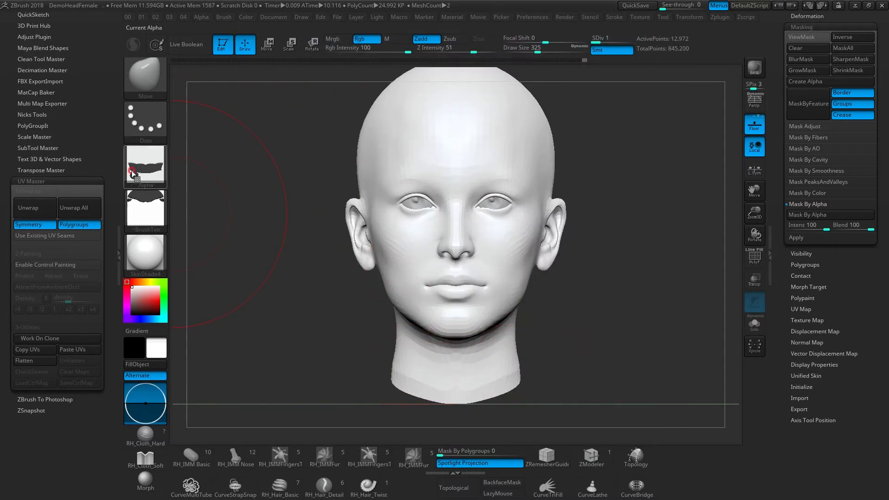
Choose the mask_mouth alpha and mask the head with it using Mask By Alpha, turning the head to profile.
{"action": "left_click", "coordinate": [142, 166]}
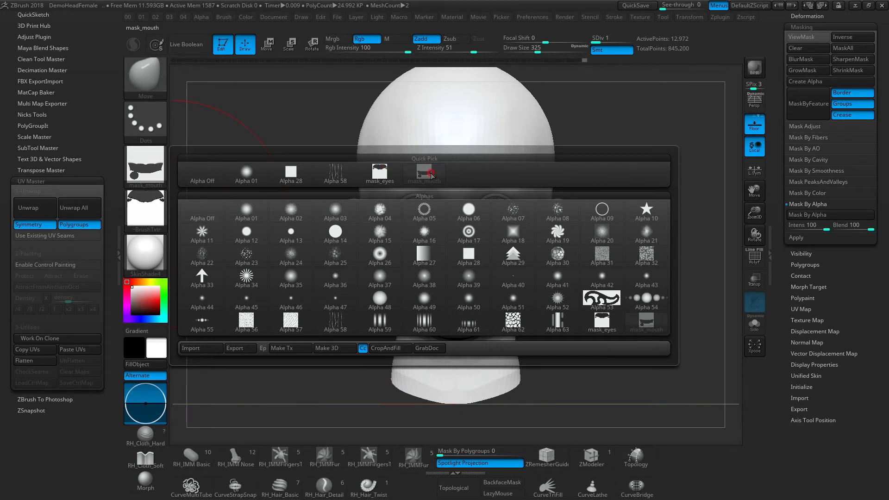
{"action": "left_click", "coordinate": [380, 174]}
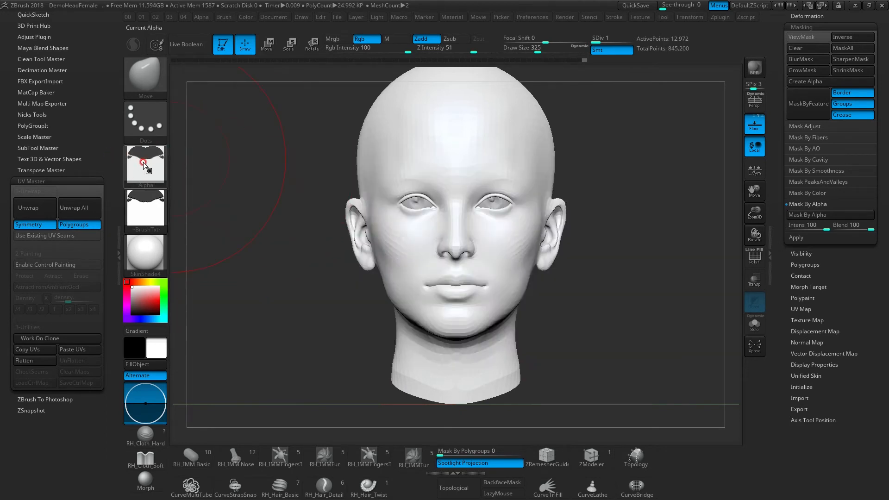
{"action": "left_click", "coordinate": [145, 165]}
{"action": "left_click", "coordinate": [425, 173]}
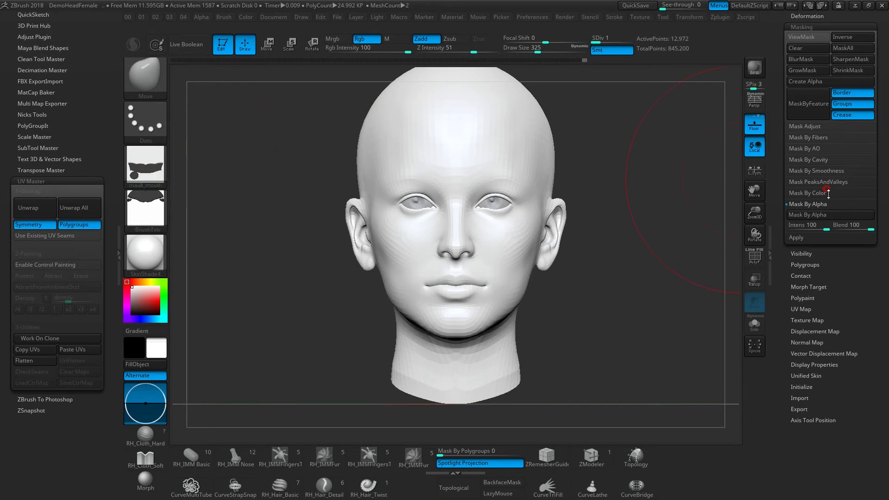
{"action": "left_click", "coordinate": [814, 216]}
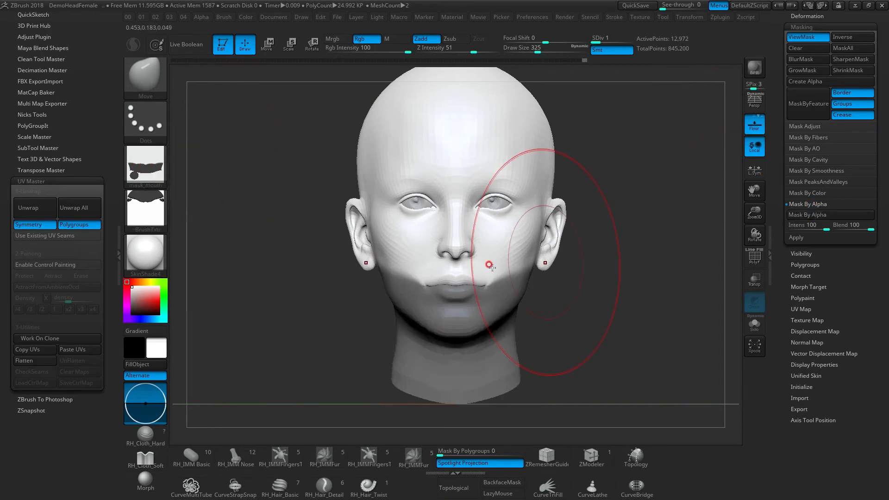
{"action": "left_click_drag", "start_coordinate": [528, 301], "coordinate": [606, 318]}
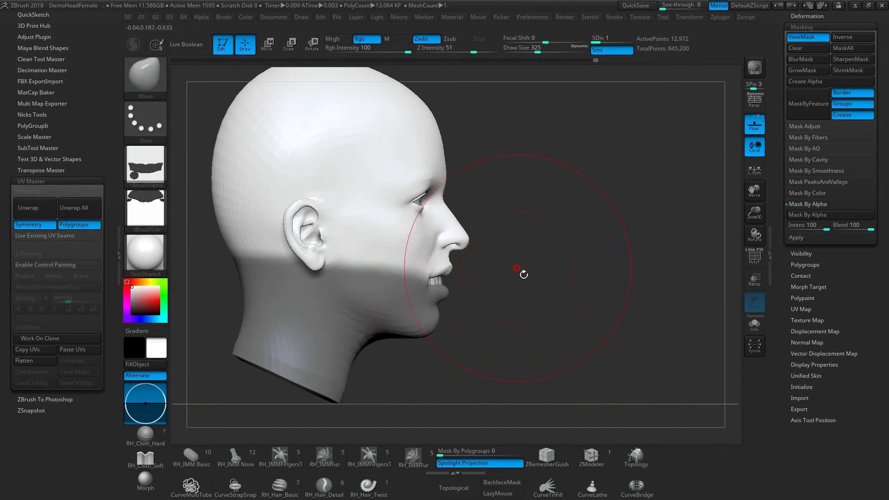
Invert the mouth mask to free the lower face and neck, and undo the test movement of the chin.
{"action": "left_click", "coordinate": [492, 270], "text": "ctrl"}
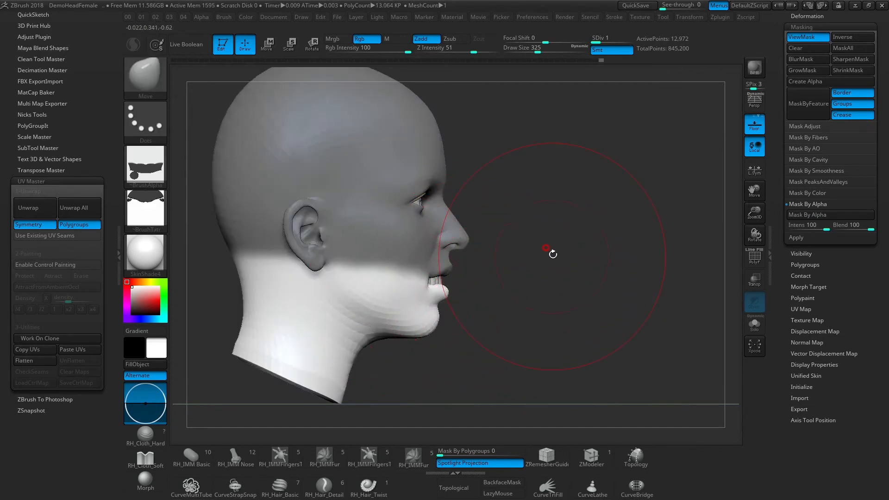
{"action": "left_click_drag", "start_coordinate": [570, 233], "coordinate": [587, 232], "text": "ctrl"}
{"action": "key", "text": "ctrl+z"}
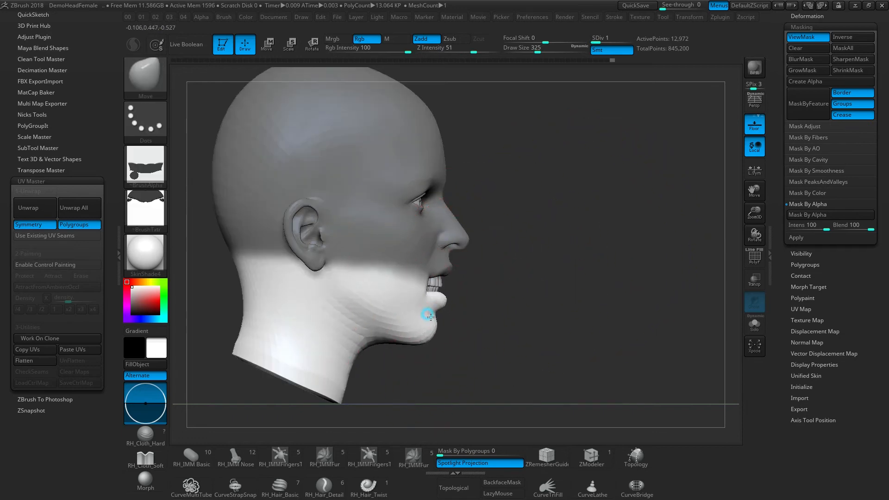
{"action": "key", "text": "w"}
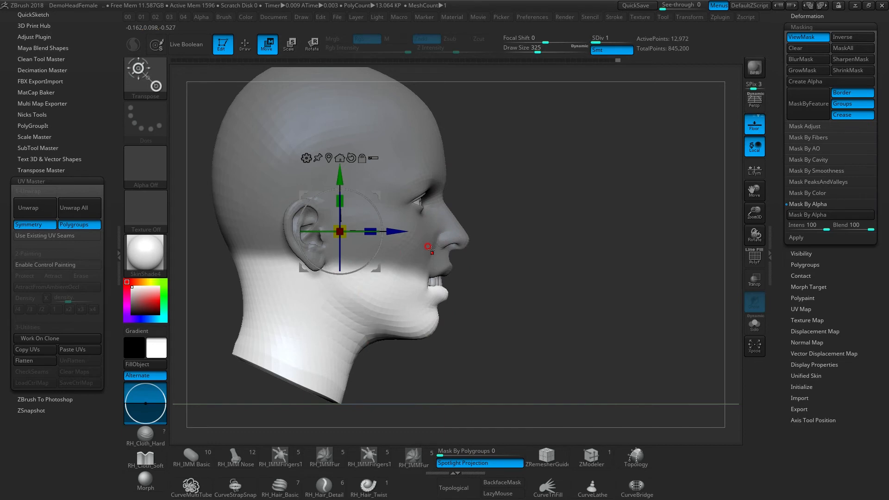
{"action": "key", "text": "q"}
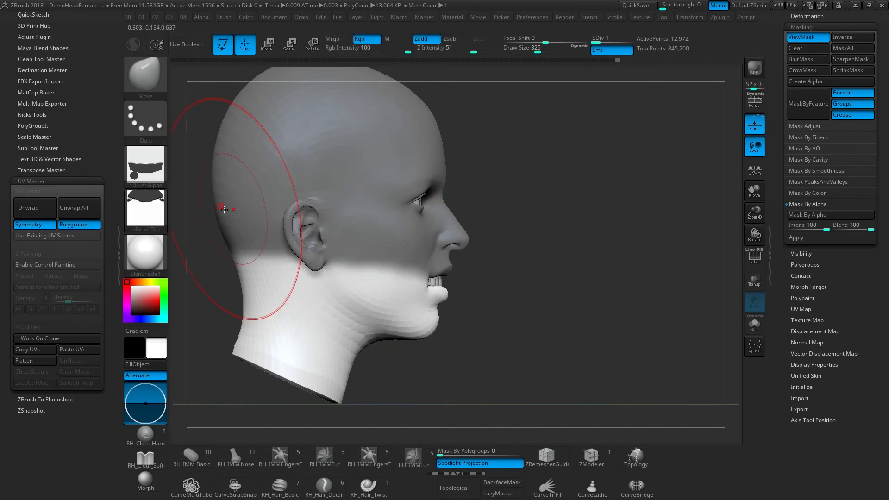
Add a lasso mask over the neck below the jawline, leaving only the lower jaw unmasked.
{"action": "mouse_move", "coordinate": [196, 232]}
{"action": "left_mouse_down", "text": "ctrl"}
{"action": "mouse_move", "coordinate": [210, 377]}
{"action": "mouse_move", "coordinate": [308, 414]}
{"action": "mouse_move", "coordinate": [372, 342]}
{"action": "left_mouse_up", "text": "ctrl"}
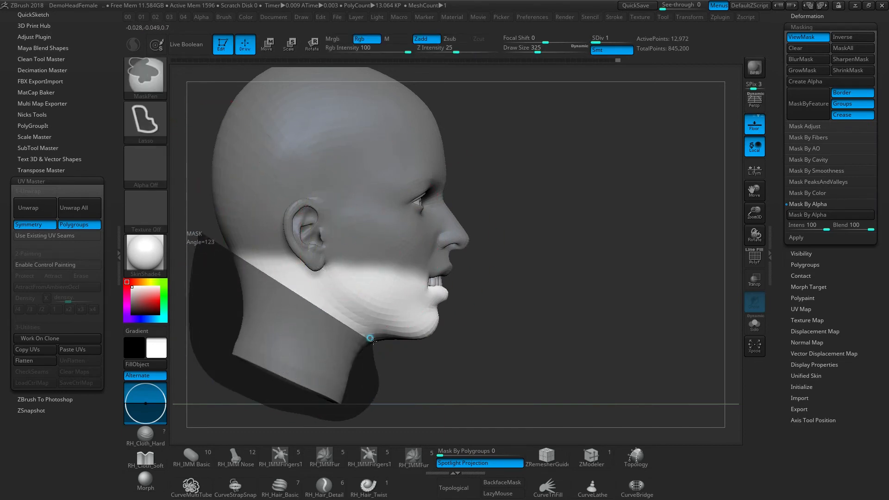
{"action": "left_click_drag", "start_coordinate": [333, 300], "coordinate": [197, 232], "text": "ctrl"}
{"action": "left_click_drag", "start_coordinate": [319, 250], "coordinate": [327, 288], "text": "ctrl"}
{"action": "left_click_drag", "start_coordinate": [374, 333], "coordinate": [266, 292], "text": "ctrl"}
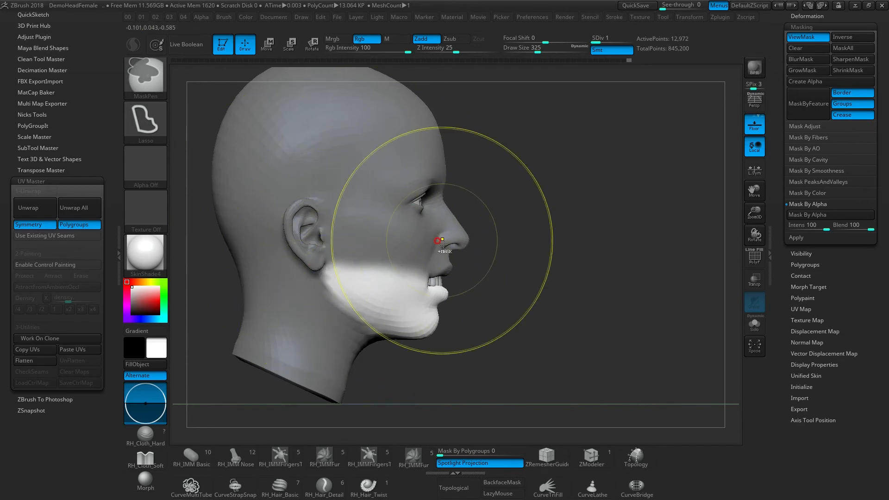
Place the transform gizmo at the jaw hinge below the ear and undo the trial jaw rotation.
{"action": "key", "text": "w"}
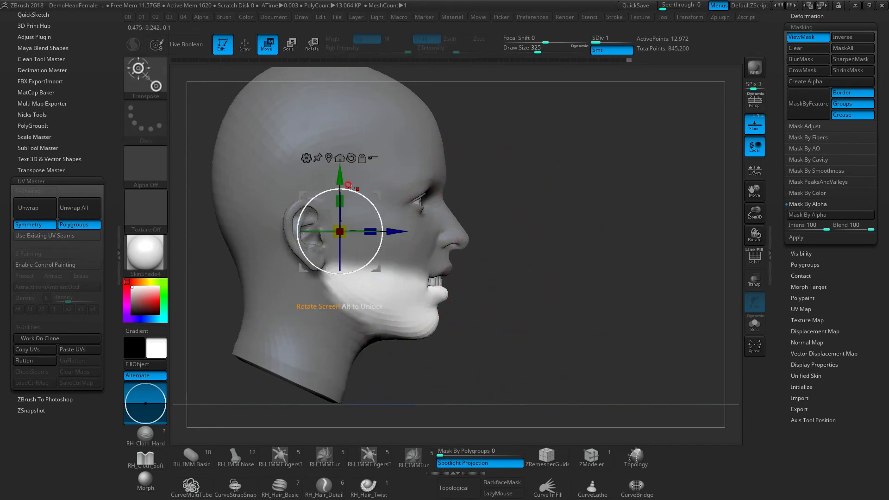
{"action": "left_click_drag", "start_coordinate": [375, 195], "coordinate": [364, 250], "text": "alt"}
{"action": "key", "text": "ctrl+z"}
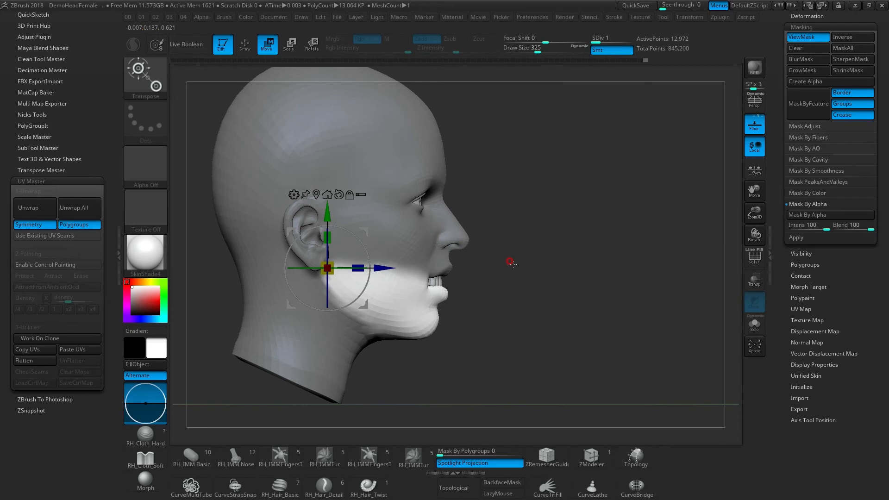
Blur the mask twice to soften its edge around the lower jaw.
{"action": "key", "text": "q"}
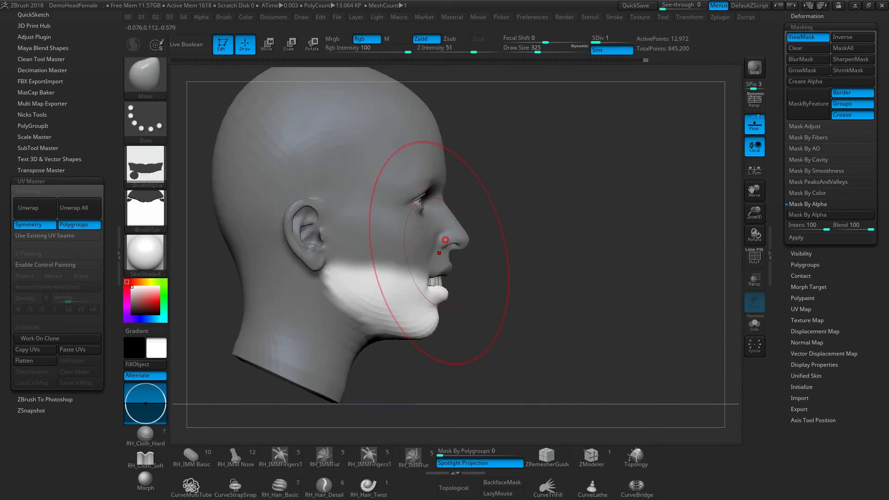
{"action": "left_click", "coordinate": [373, 210], "text": "ctrl"}
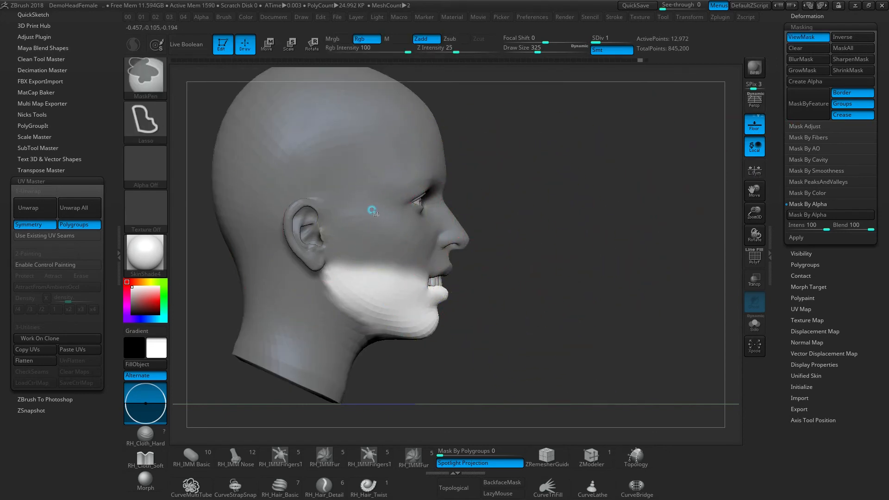
{"action": "left_click", "coordinate": [373, 210], "text": "ctrl"}
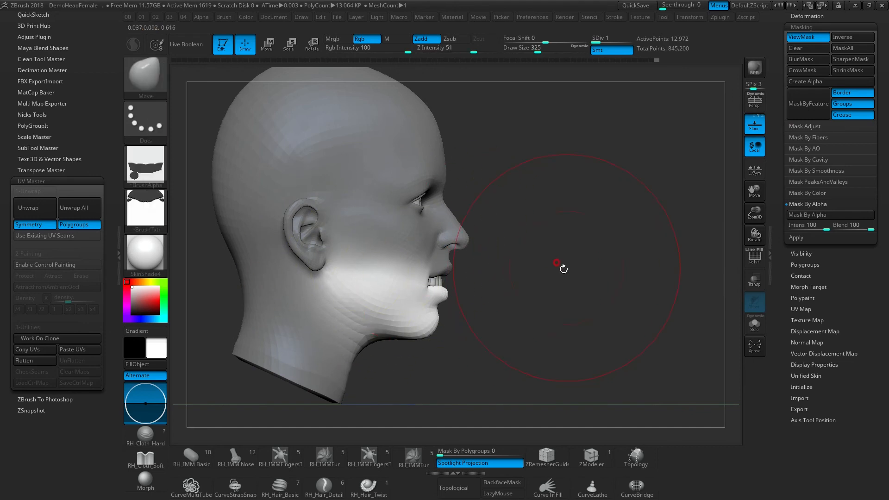
Rotate the lower jaw slightly open around its hinge and clear the mask, returning to Draw mode.
{"action": "key", "text": "w"}
{"action": "mouse_move", "coordinate": [361, 243]}
{"action": "left_mouse_down"}
{"action": "mouse_move", "coordinate": [364, 250]}
{"action": "mouse_move", "coordinate": [364, 240]}
{"action": "left_mouse_up"}
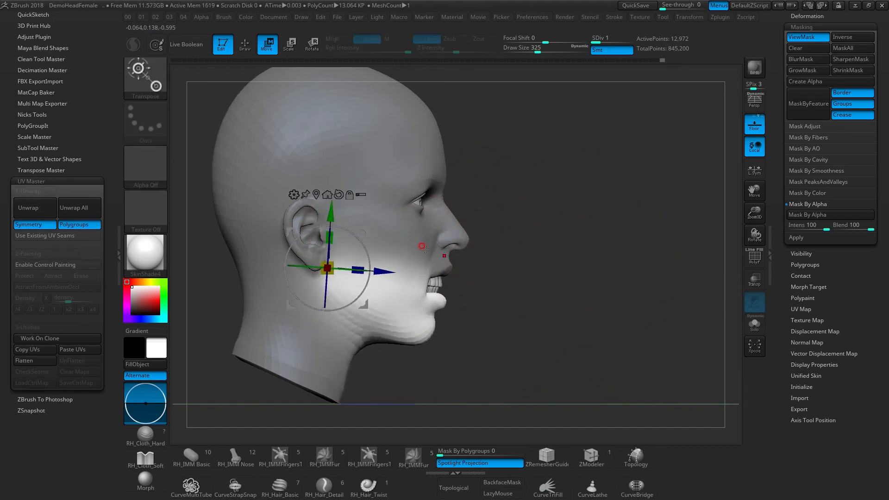
{"action": "mouse_move", "coordinate": [544, 175]}
{"action": "left_mouse_down", "text": "ctrl"}
{"action": "mouse_move", "coordinate": [543, 187]}
{"action": "mouse_move", "coordinate": [433, 212]}
{"action": "left_mouse_up", "text": "ctrl"}
{"action": "key", "text": "q"}
{"action": "key", "text": "f"}
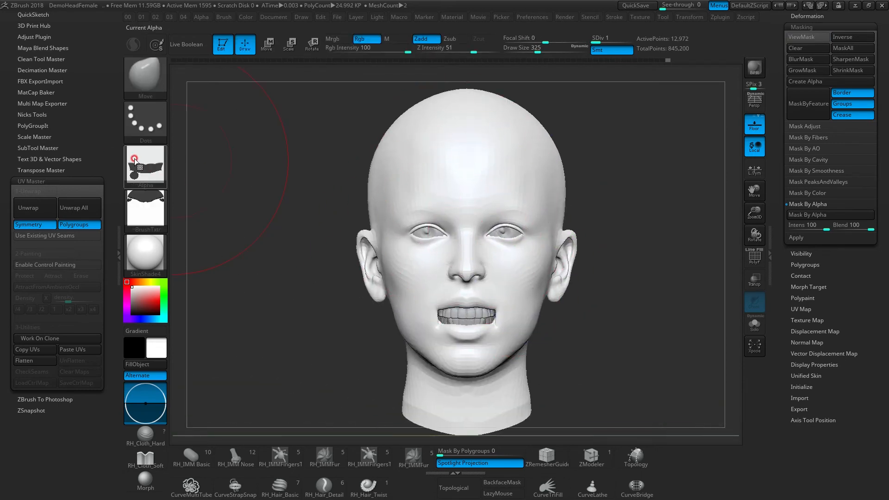
Choose the mask_eyes alpha and mask the upper head with it using Mask By Alpha, in profile view.
{"action": "left_click", "coordinate": [147, 161]}
{"action": "left_click", "coordinate": [380, 173]}
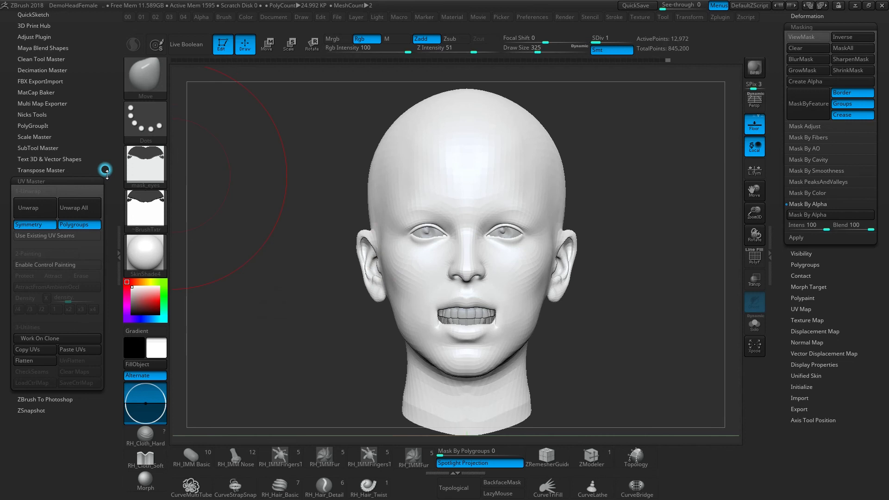
{"action": "left_click", "coordinate": [811, 215]}
{"action": "left_click_drag", "start_coordinate": [371, 262], "coordinate": [486, 234], "text": "shift"}
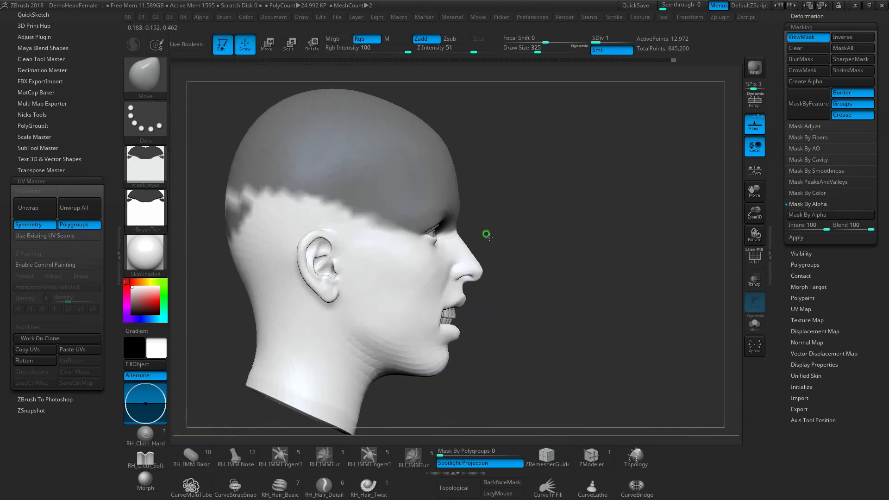
Reduce the Move brush's draw size to 107 for the eye area and invert the eye mask.
{"action": "right_click_drag", "start_coordinate": [433, 249], "coordinate": [416, 228], "text": "ctrl"}
{"action": "key", "text": "s"}
{"action": "left_click_drag", "start_coordinate": [429, 233], "coordinate": [419, 235]}
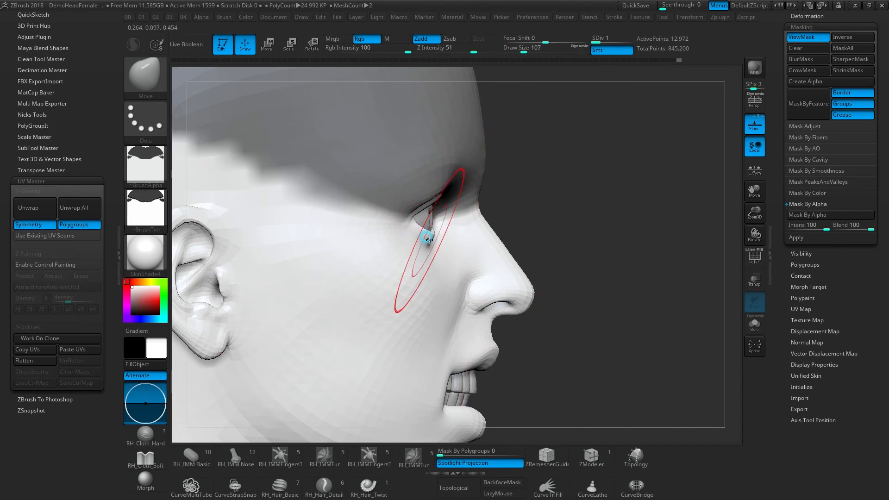
{"action": "left_click", "coordinate": [603, 179], "text": "ctrl"}
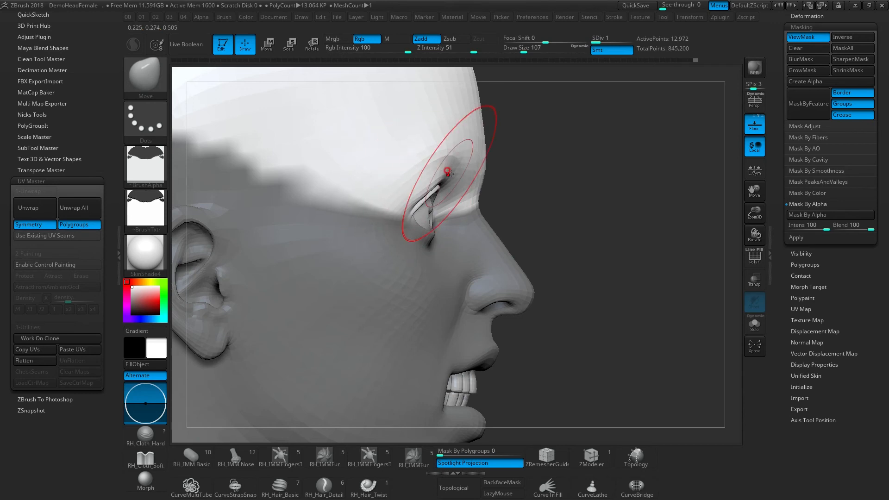
Set the Move brush's draw size to 112 and pull the inner eyebrows down into a frown from the front.
{"action": "left_click_drag", "start_coordinate": [575, 213], "coordinate": [497, 198], "text": "shift"}
{"action": "right_click_drag", "start_coordinate": [496, 198], "coordinate": [512, 181], "text": "shift"}
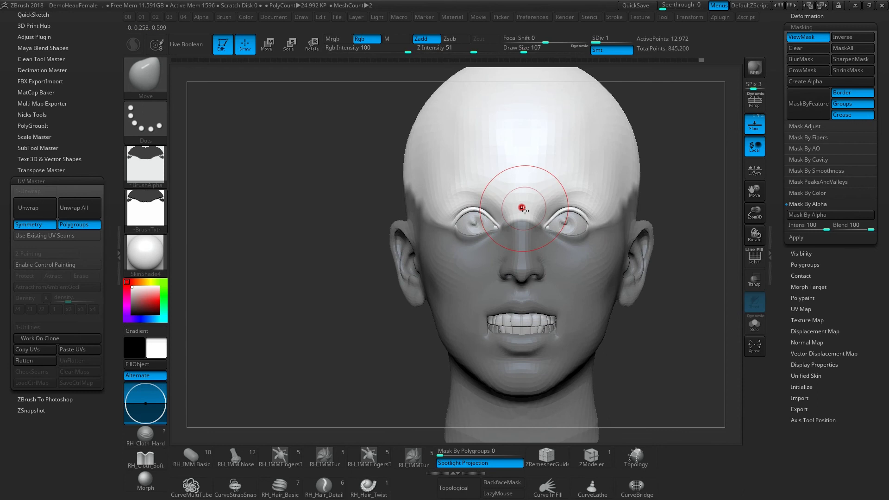
{"action": "key", "text": "s"}
{"action": "left_click_drag", "start_coordinate": [518, 196], "coordinate": [520, 196]}
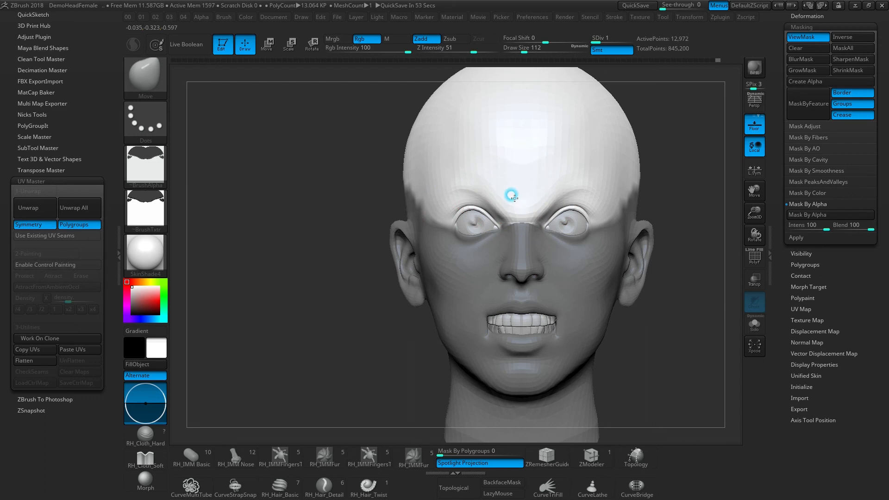
Clear the mask from the sculpted head and view the whole face from the front.
{"action": "left_click", "coordinate": [304, 290], "text": "ctrl"}
{"action": "right_click_drag", "start_coordinate": [534, 281], "coordinate": [602, 259], "text": "alt"}
{"action": "left_click_drag", "start_coordinate": [685, 244], "coordinate": [678, 251], "text": "ctrl"}
{"action": "right_click_drag", "start_coordinate": [505, 283], "coordinate": [472, 231], "text": "alt"}
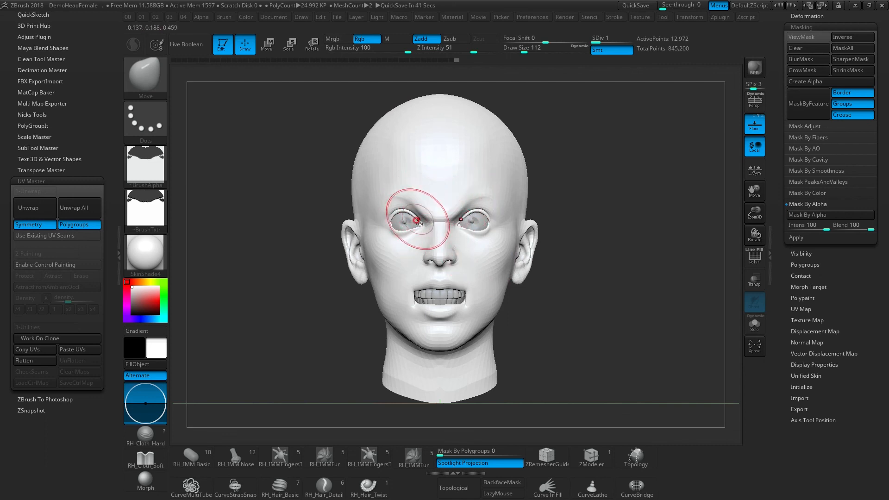
{"action": "mouse_move", "coordinate": [396, 239]}
{"action": "right_mouse_down"}
{"action": "mouse_move", "coordinate": [461, 243]}
{"action": "mouse_move", "coordinate": [391, 240]}
{"action": "right_mouse_up"}
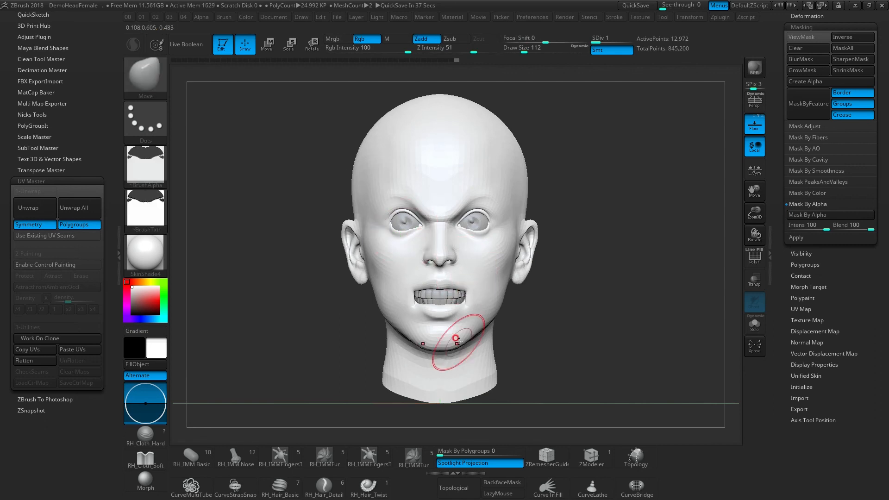